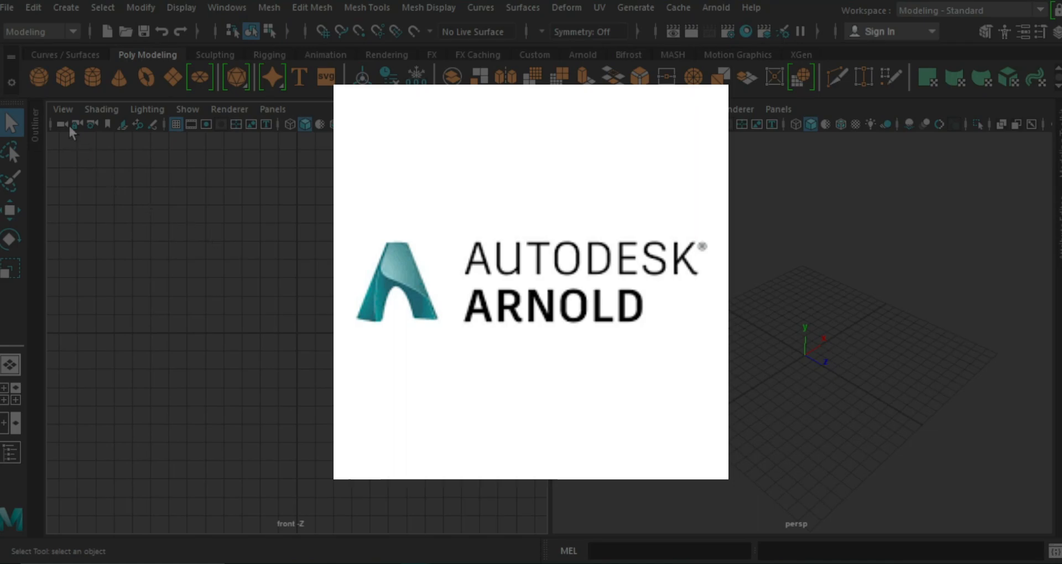
# Import the Diet Coke can reference as an image plane in the front view, raise it onto the grid and move it behind the origin.
pyautogui.click(63, 110)
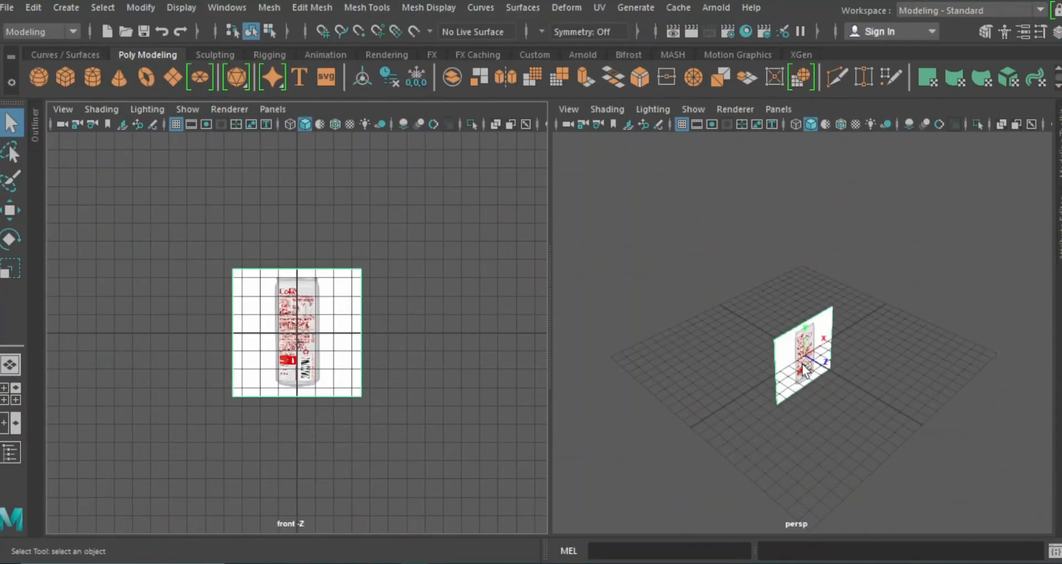
pyautogui.click(803, 370)
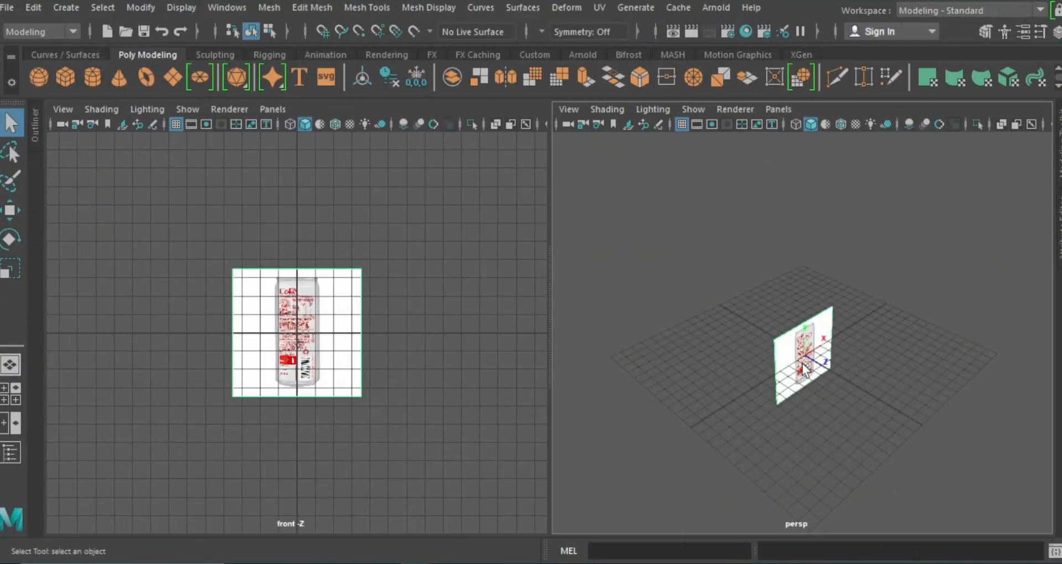
pyautogui.press('w')
pyautogui.moveTo(860, 384); pyautogui.dragTo(754, 341)
pyautogui.moveTo(294, 257); pyautogui.dragTo(313, 204)
pyautogui.keyDown('alt'); pyautogui.moveTo(349, 222); pyautogui.dragTo(501, 374, button='right'); pyautogui.keyUp('alt')
pyautogui.keyDown('alt'); pyautogui.moveTo(392, 306); pyautogui.dragTo(393, 387, button='middle'); pyautogui.keyUp('alt')
pyautogui.moveTo(299, 183); pyautogui.dragTo(300, 183)
pyautogui.keyDown('alt'); pyautogui.moveTo(425, 347); pyautogui.dragTo(435, 265, button='right'); pyautogui.keyUp('alt')
# Dim the reference image plane by lowering its Color Gain and adjusting its Color Offset.
pyautogui.hotkey('ctrl', 'a')
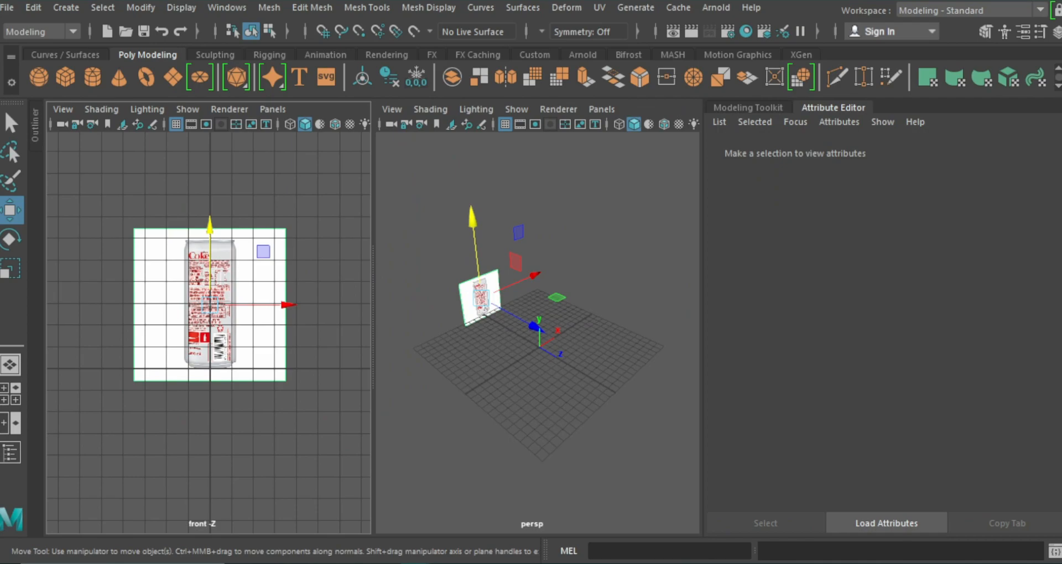
pyautogui.moveTo(1014, 363); pyautogui.dragTo(964, 372)
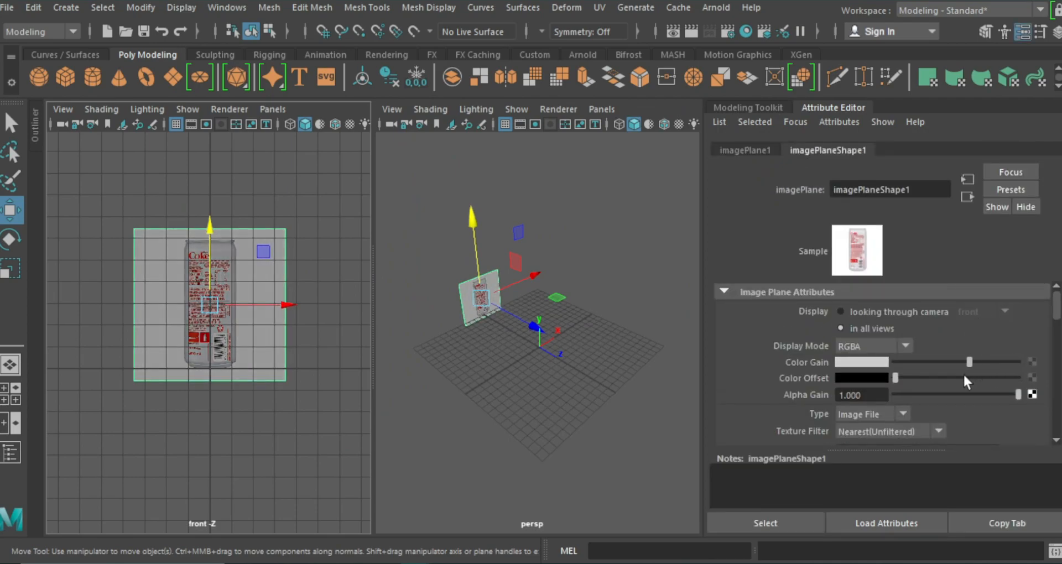
pyautogui.moveTo(895, 378); pyautogui.dragTo(908, 380)
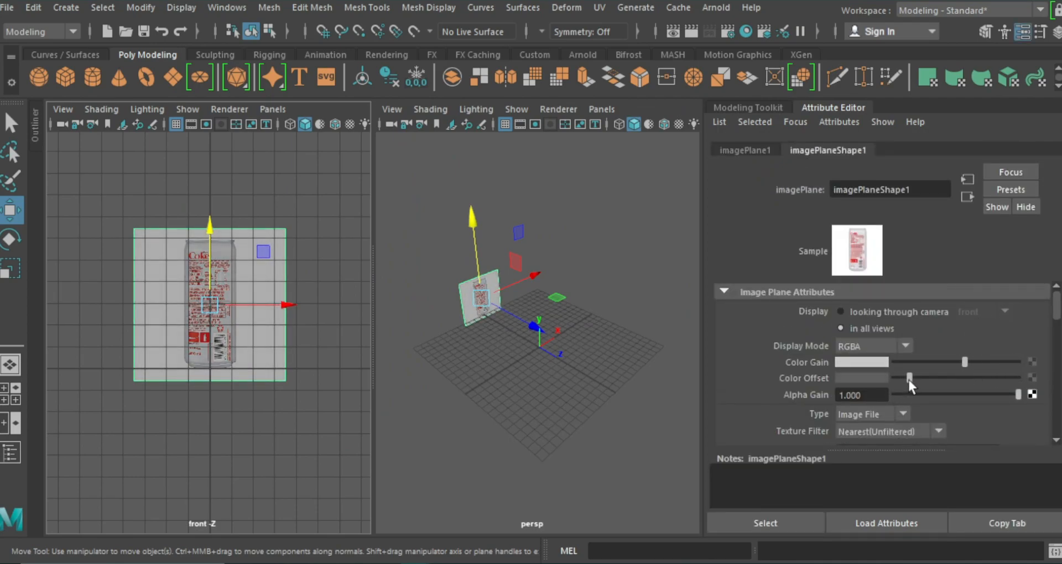
pyautogui.moveTo(964, 360); pyautogui.dragTo(901, 379)
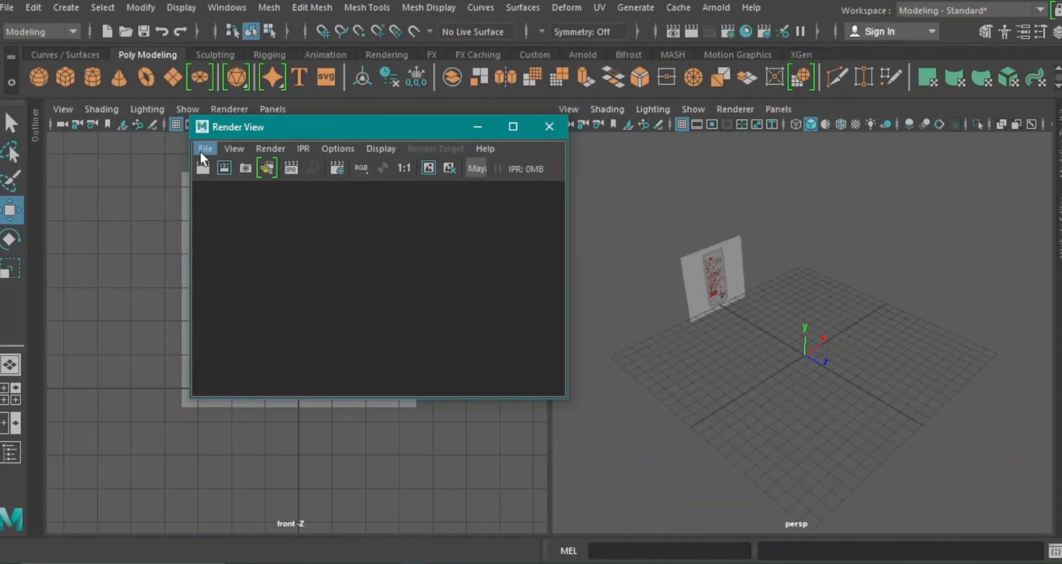
# Load Cokeangle- pixelsquid.jpg from the desktop's coke folder into the Render View as a second reference.
pyautogui.click(202, 146)
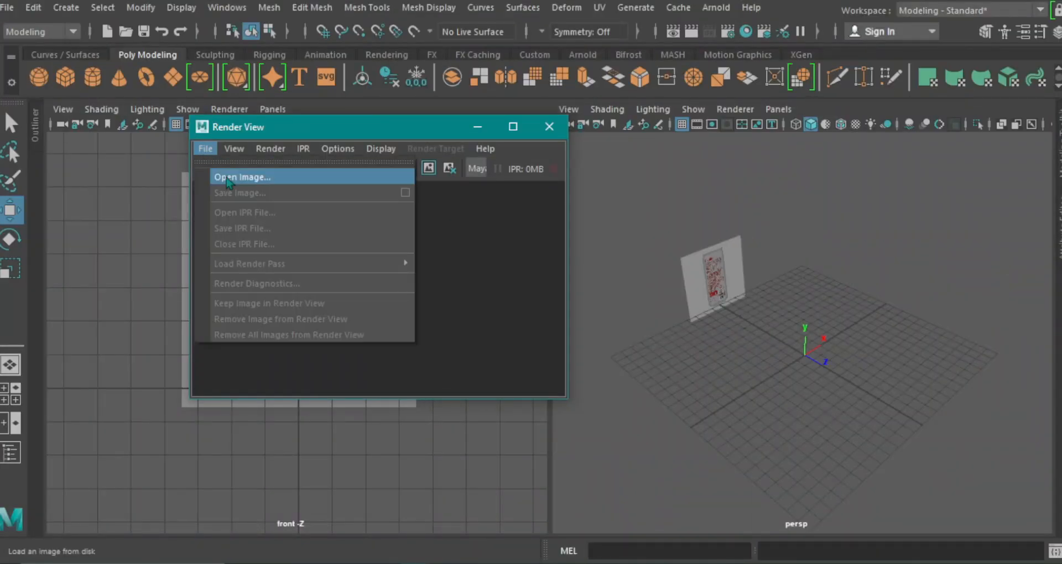
pyautogui.click(226, 176)
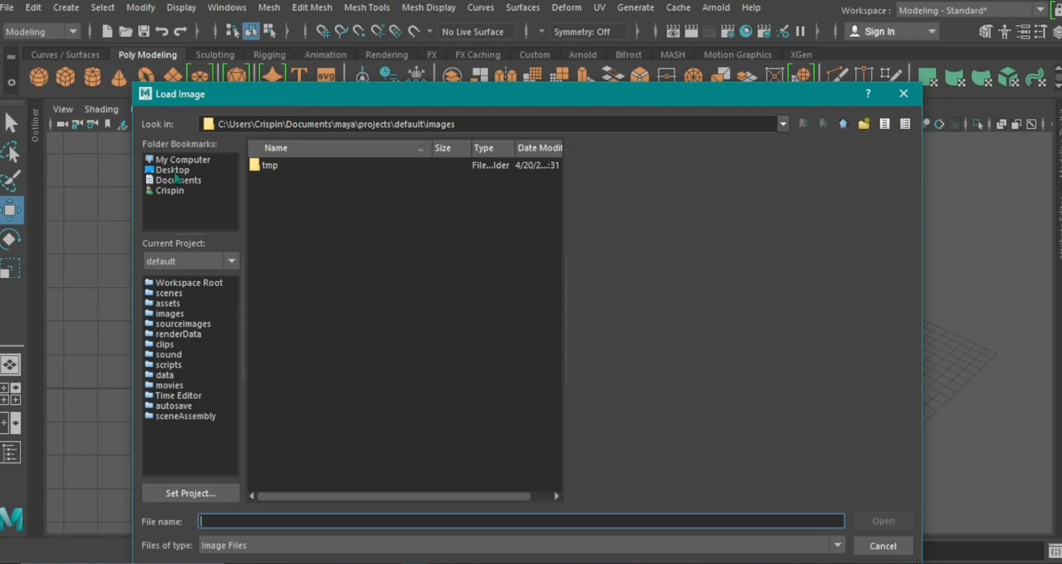
pyautogui.click(175, 171)
pyautogui.doubleClick(282, 178)
pyautogui.click(320, 166)
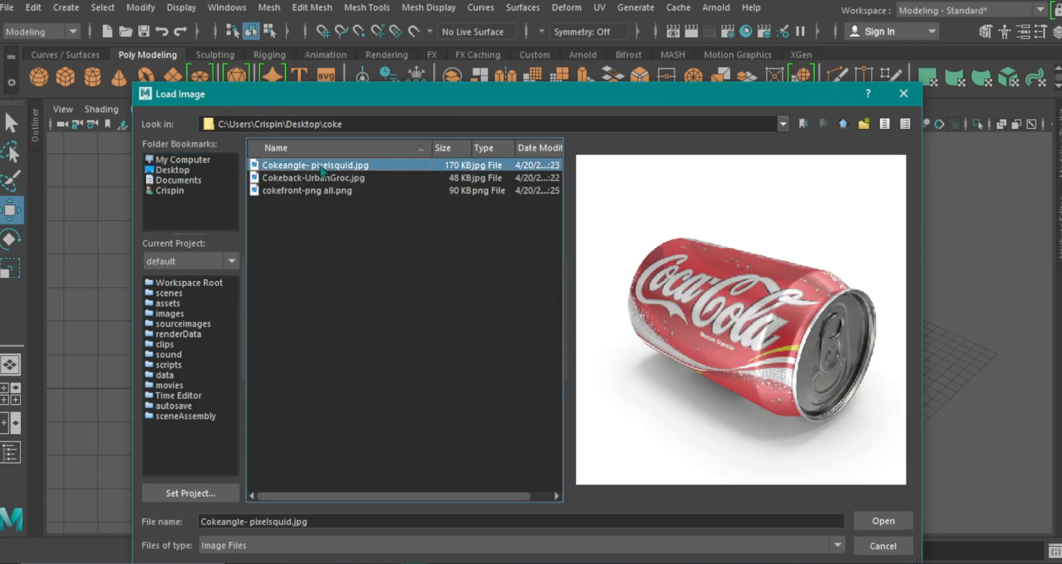
pyautogui.click(884, 520)
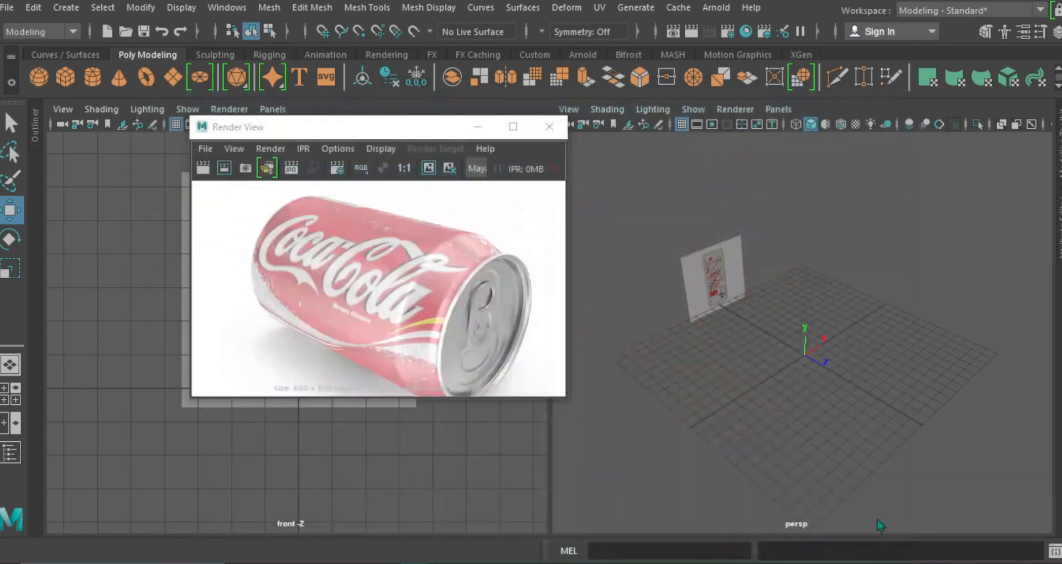
# Darken the reference in the Render View with exposure about -0.24 and gamma about 0.27, then restore the window to its smaller size.
pyautogui.click(518, 136)
pyautogui.moveTo(471, 30); pyautogui.dragTo(454, 30)
pyautogui.moveTo(592, 30); pyautogui.dragTo(572, 34)
pyautogui.moveTo(466, 29); pyautogui.dragTo(472, 35)
pyautogui.moveTo(573, 31); pyautogui.dragTo(569, 30)
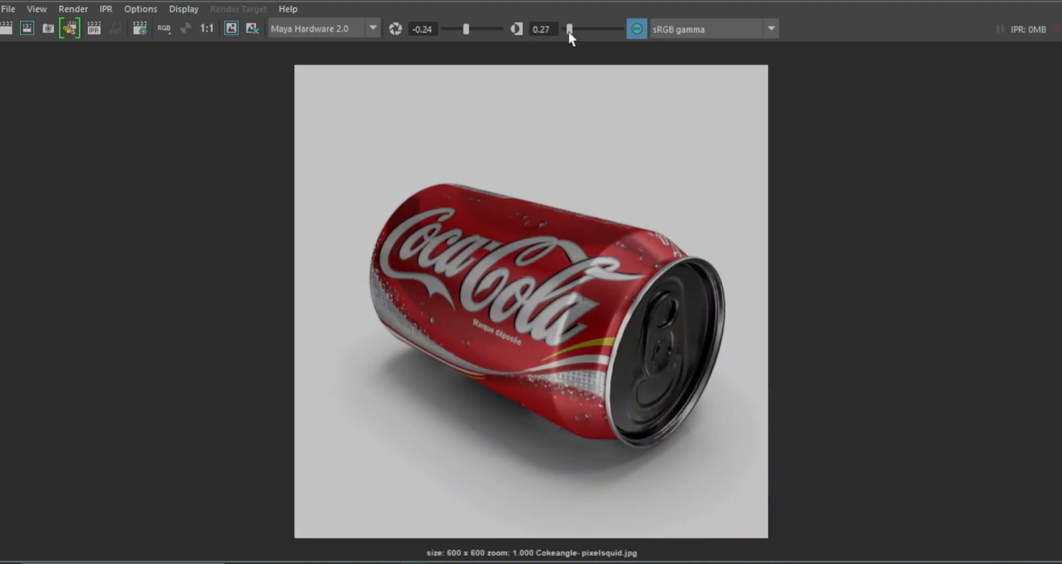
pyautogui.click(1009, 1)
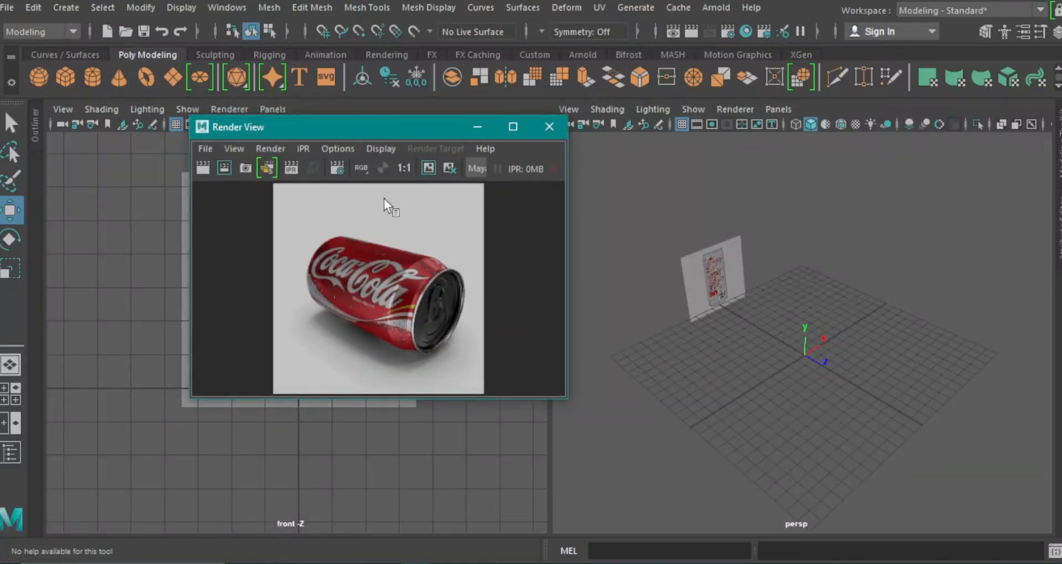
pyautogui.keyDown('alt'); pyautogui.moveTo(384, 223); pyautogui.dragTo(436, 288, button='right'); pyautogui.keyUp('alt')
pyautogui.keyDown('alt'); pyautogui.moveTo(436, 287); pyautogui.dragTo(414, 250, button='middle'); pyautogui.keyUp('alt')
pyautogui.keyDown('alt'); pyautogui.moveTo(415, 250); pyautogui.dragTo(433, 295, button='right'); pyautogui.keyUp('alt')
pyautogui.keyDown('alt'); pyautogui.moveTo(435, 301); pyautogui.dragTo(412, 312, button='middle'); pyautogui.keyUp('alt')
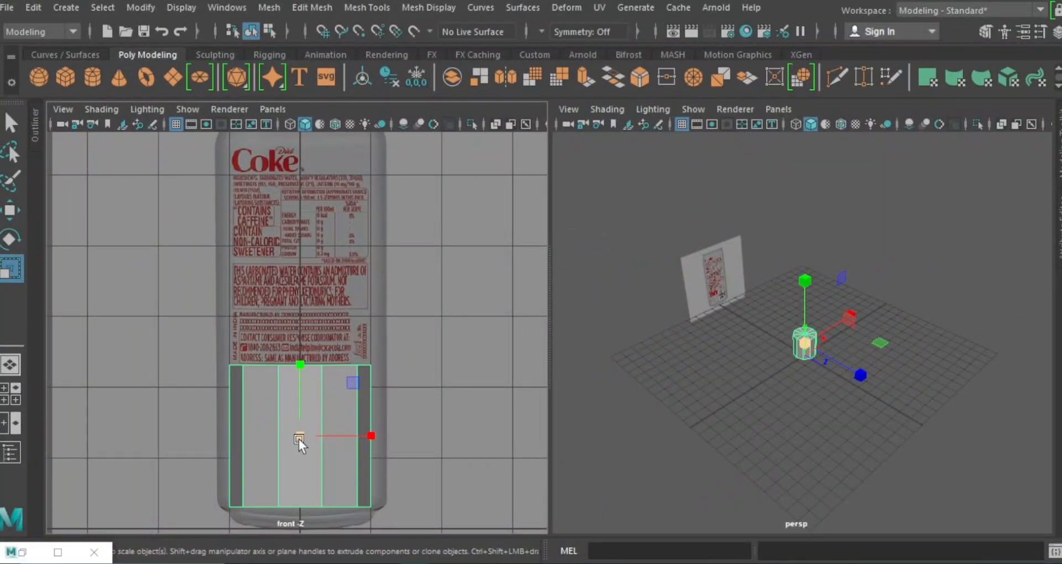
# Scale the polygon cylinder uniformly to the width of the reference can and raise it over the can body in the front view.
pyautogui.moveTo(305, 439); pyautogui.dragTo(320, 446)
pyautogui.press('w')
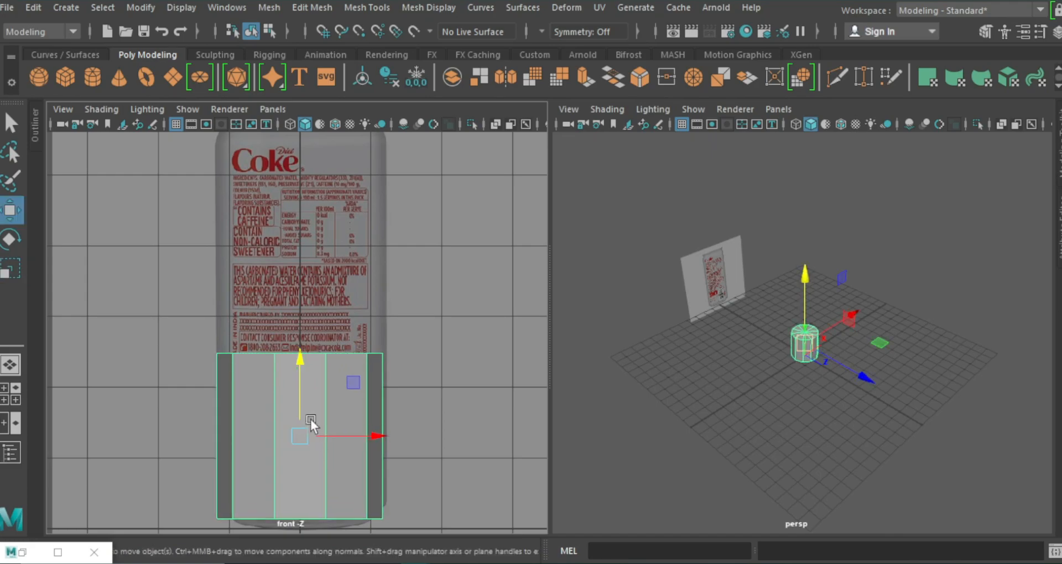
pyautogui.moveTo(301, 367); pyautogui.dragTo(301, 331)
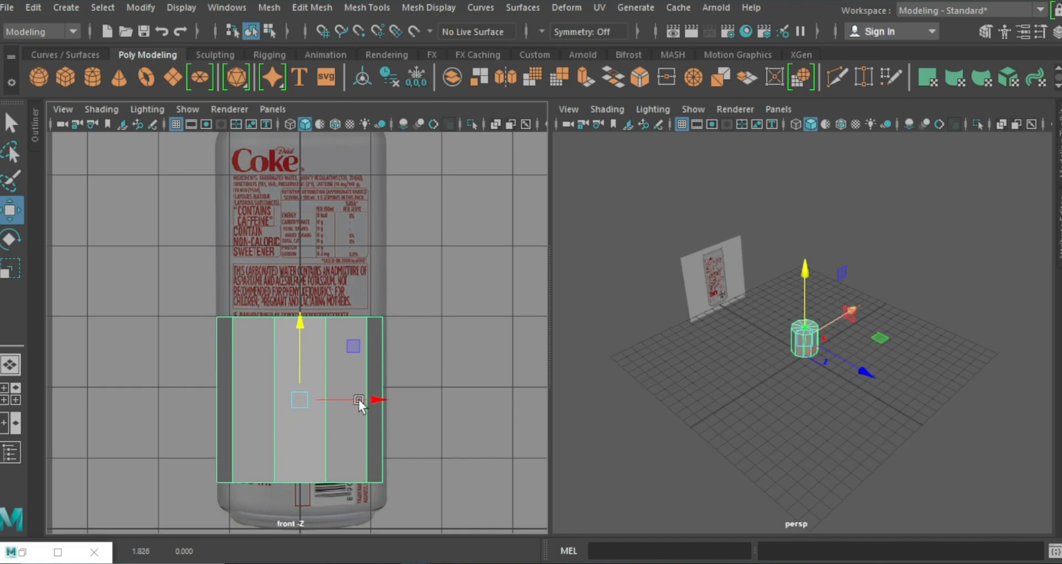
pyautogui.moveTo(374, 402); pyautogui.dragTo(374, 402)
pyautogui.press('r')
pyautogui.moveTo(301, 400); pyautogui.dragTo(303, 403)
# Select the cylinder's top vertices and raise them to the upper end of the reference can's straight body.
pyautogui.moveTo(244, 196); pyautogui.dragTo(244, 111, button='right')
pyautogui.moveTo(201, 293); pyautogui.dragTo(440, 353)
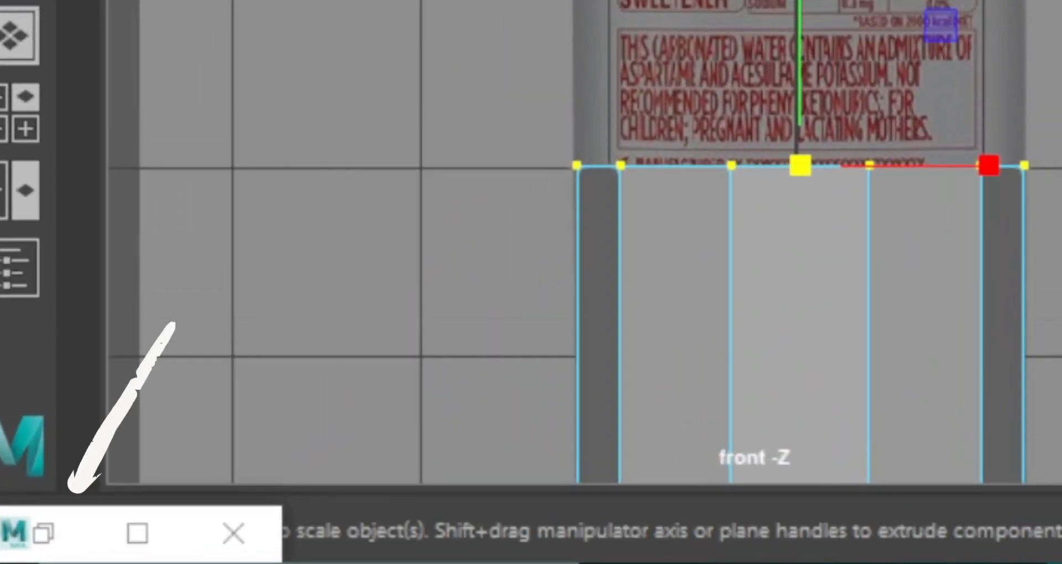
pyautogui.press('w')
pyautogui.moveTo(630, 99); pyautogui.dragTo(608, 0)
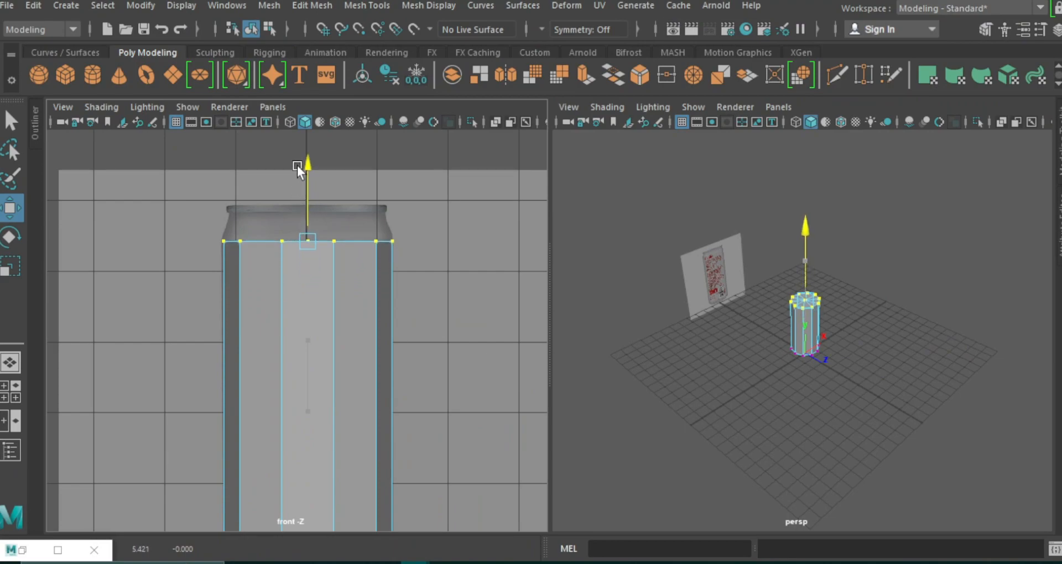
pyautogui.moveTo(297, 165); pyautogui.dragTo(297, 162)
# Select the cylinder's bottom vertices and lower them to the lower end of the reference can's straight body.
pyautogui.keyDown('alt'); pyautogui.moveTo(458, 406); pyautogui.dragTo(455, 376, button='middle'); pyautogui.keyUp('alt')
pyautogui.moveTo(337, 417); pyautogui.dragTo(196, 422)
pyautogui.moveTo(308, 324); pyautogui.dragTo(307, 331)
pyautogui.moveTo(307, 331); pyautogui.dragTo(307, 345)
# Delete the cylinder's top and bottom cap faces, leaving both ends open.
pyautogui.rightClick(704, 255)
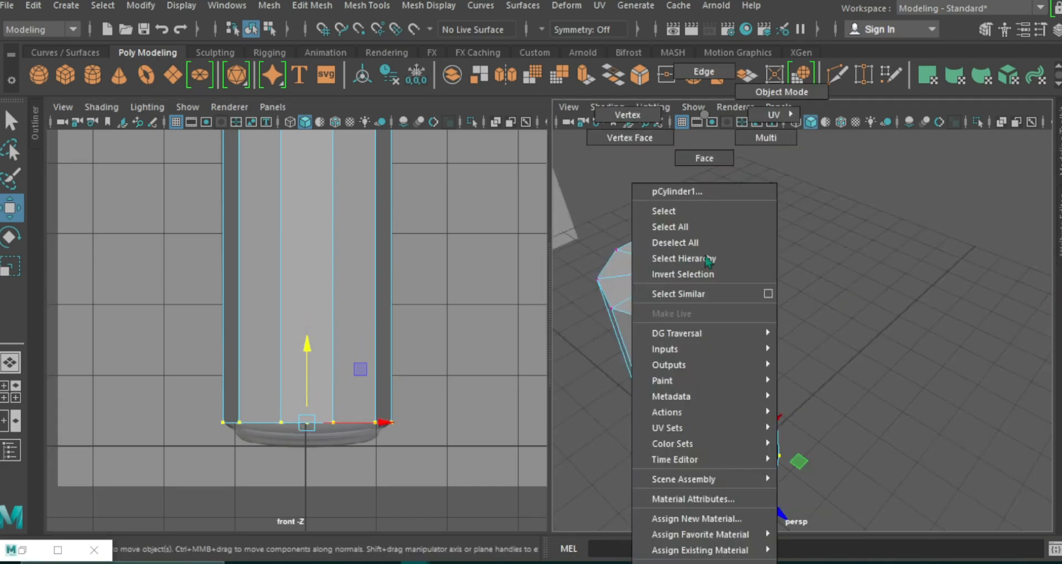
pyautogui.moveTo(705, 256); pyautogui.dragTo(704, 279, button='right')
pyautogui.scroll(-3, 409, 352)
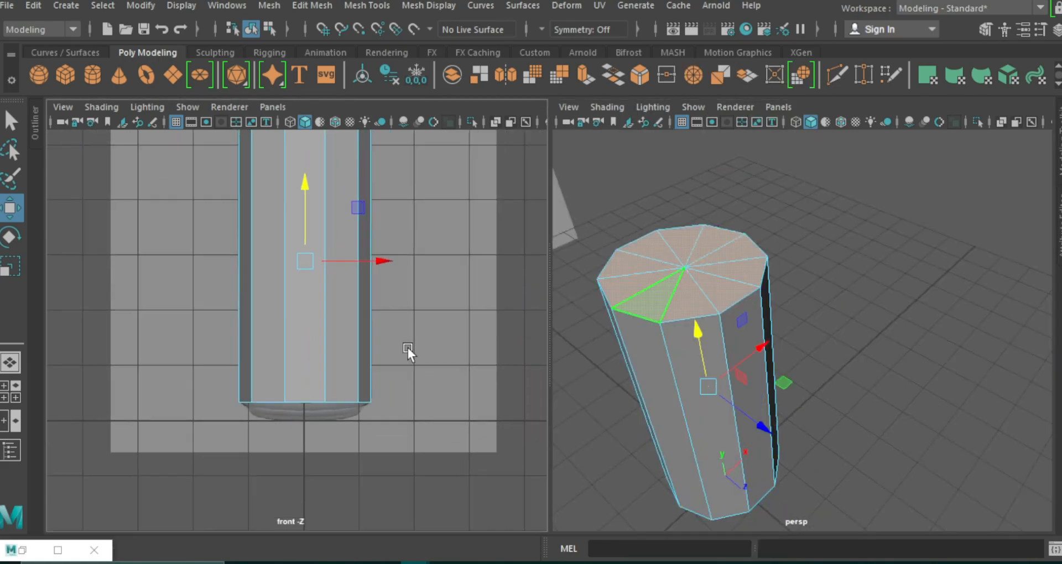
pyautogui.keyDown('ctrl'); pyautogui.moveTo(205, 217); pyautogui.dragTo(437, 430); pyautogui.keyUp('ctrl')
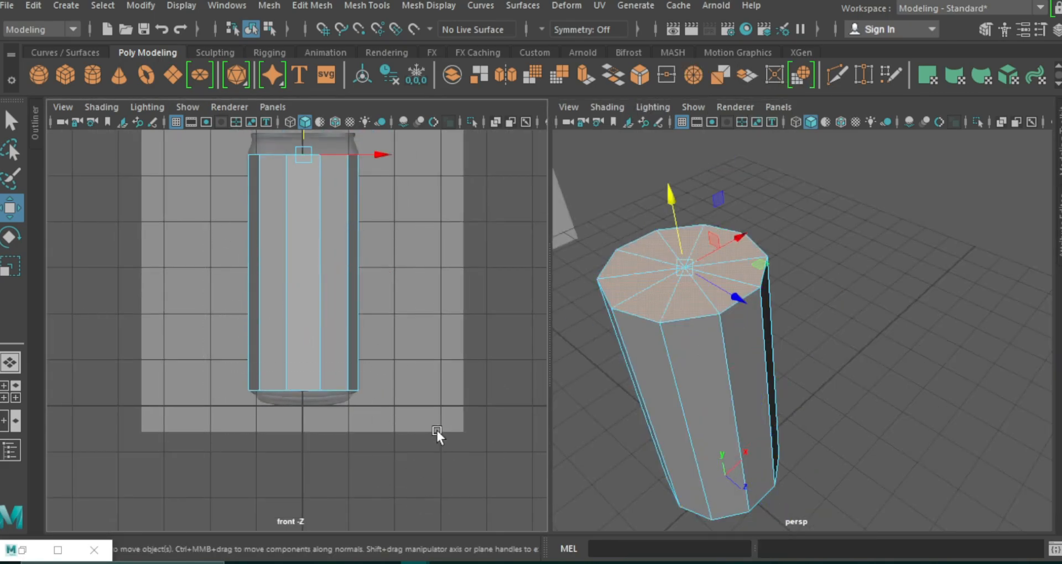
pyautogui.press('Delete')
pyautogui.keyDown('alt'); pyautogui.moveTo(796, 397); pyautogui.dragTo(797, 304); pyautogui.keyUp('alt')
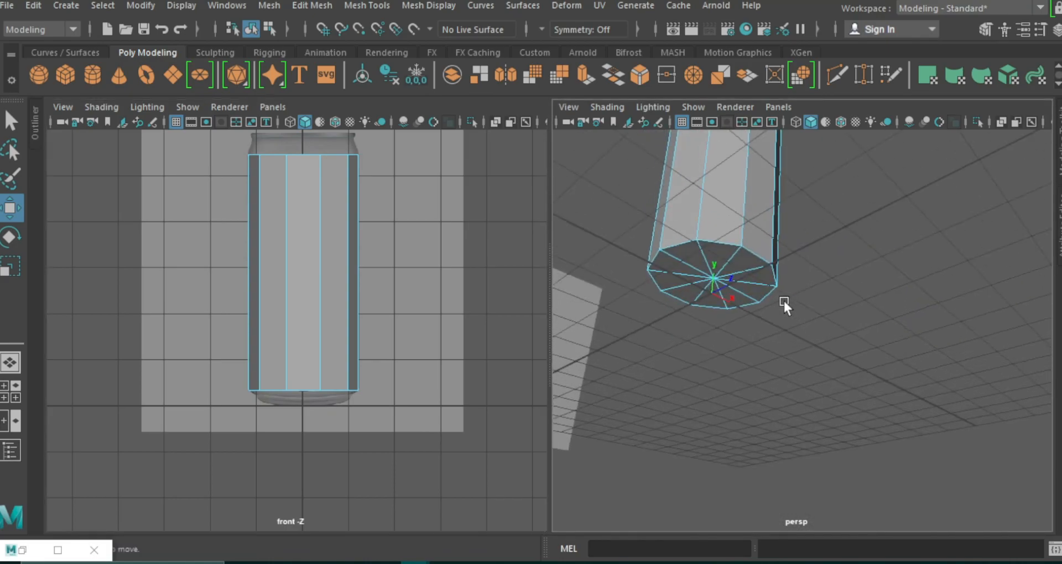
pyautogui.click(697, 281)
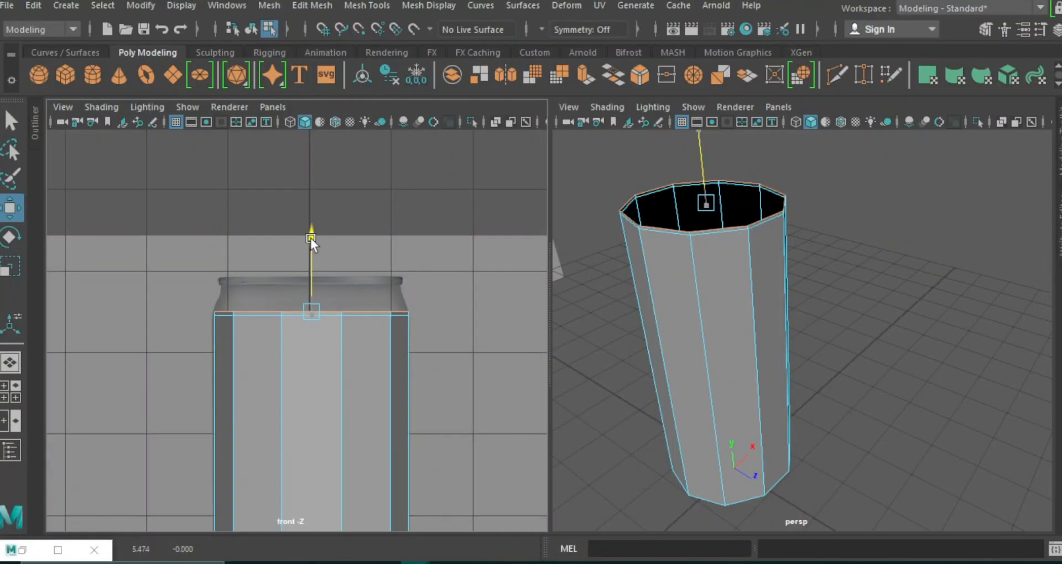
# Extrude the top border edges up to the neck and scale them inward to form the tapered shoulder.
pyautogui.moveTo(310, 238); pyautogui.dragTo(313, 211)
pyautogui.press('r')
pyautogui.moveTo(313, 285)
pyautogui.mouseDown()
pyautogui.moveTo(301, 285)
pyautogui.moveTo(320, 284)
pyautogui.mouseUp()
pyautogui.click(580, 80)
pyautogui.press('r')
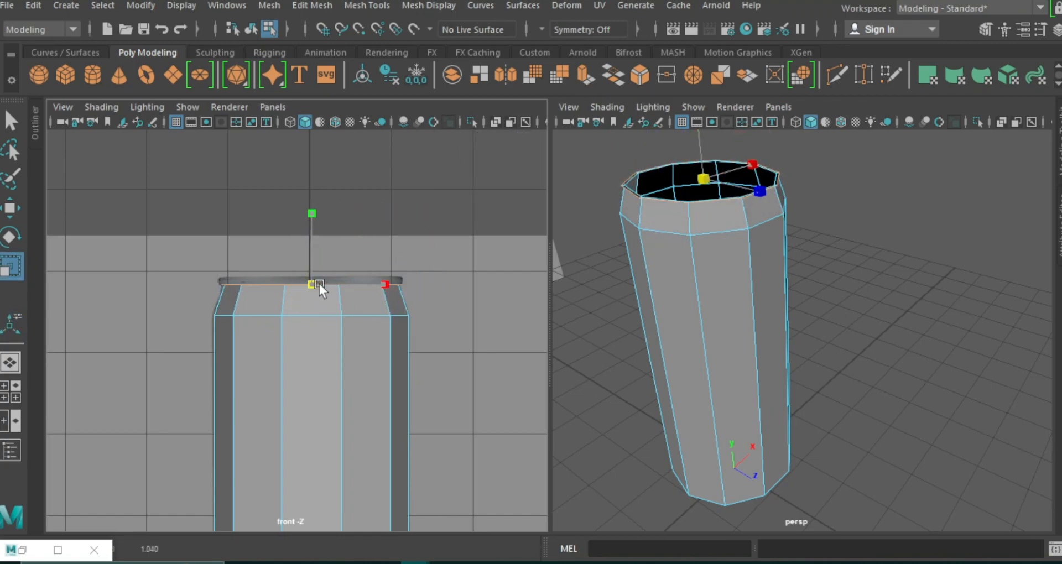
# Extrude the neck edges slightly upward for the rim, then extrude again and scale inward to give the rim thickness.
pyautogui.click(592, 79)
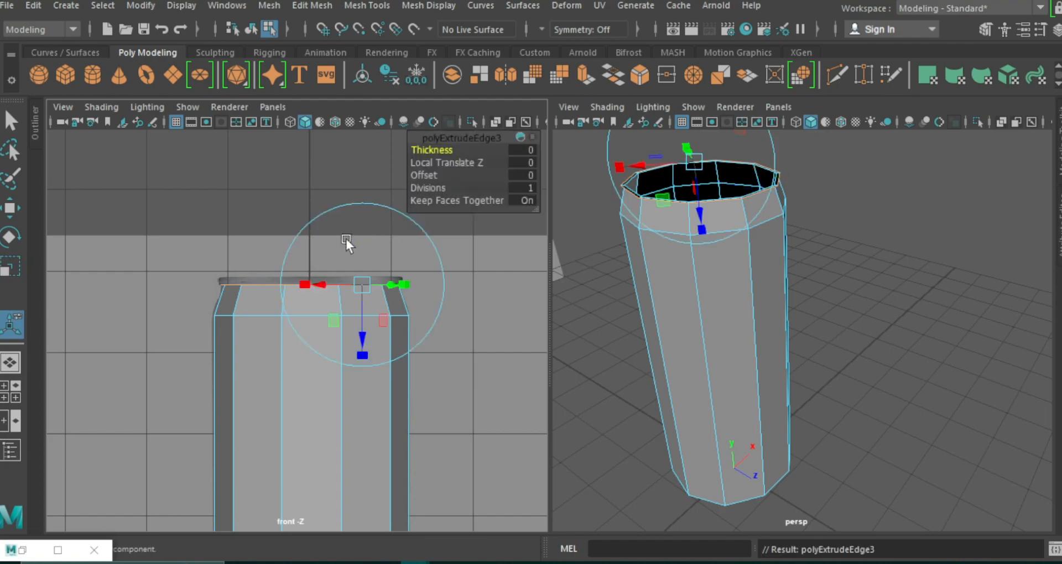
pyautogui.click(364, 334)
pyautogui.moveTo(365, 330); pyautogui.dragTo(365, 328)
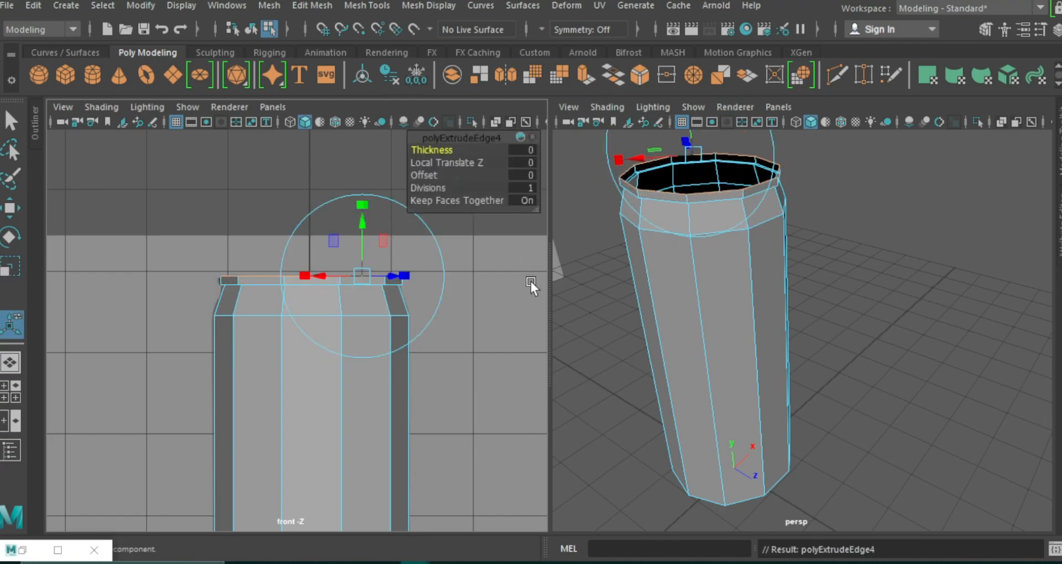
pyautogui.press('r')
pyautogui.moveTo(313, 276); pyautogui.dragTo(309, 278)
pyautogui.scroll(5, 725, 321)
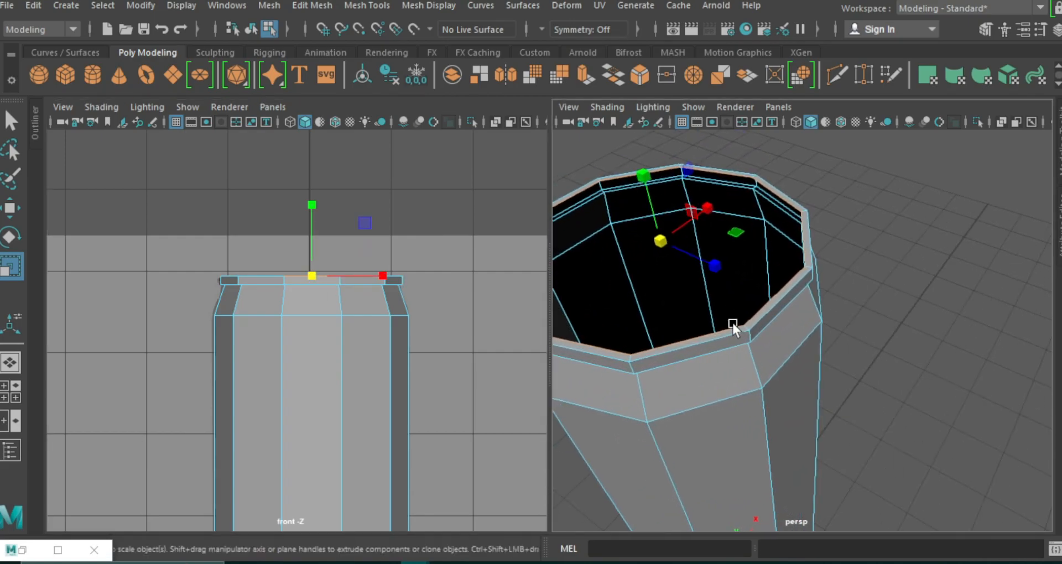
# Display the front view as wireframe, reselect the rim's inner edge loop and scale it further inward.
pyautogui.keyDown('alt'); pyautogui.moveTo(655, 320); pyautogui.dragTo(658, 322); pyautogui.keyUp('alt')
pyautogui.press('F8')
pyautogui.click(291, 122)
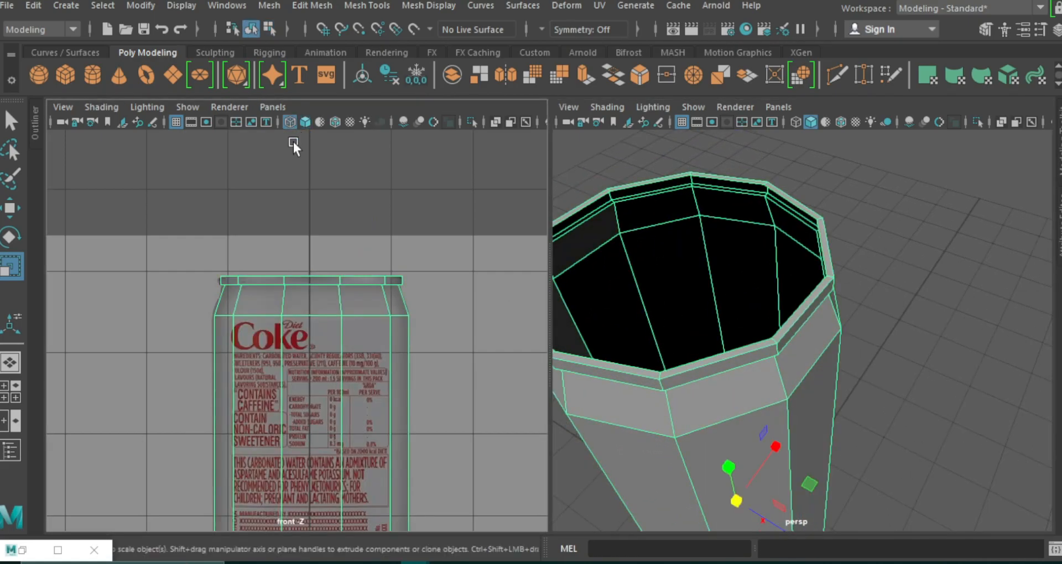
pyautogui.moveTo(719, 178); pyautogui.dragTo(711, 175, button='right')
pyautogui.doubleClick(706, 180)
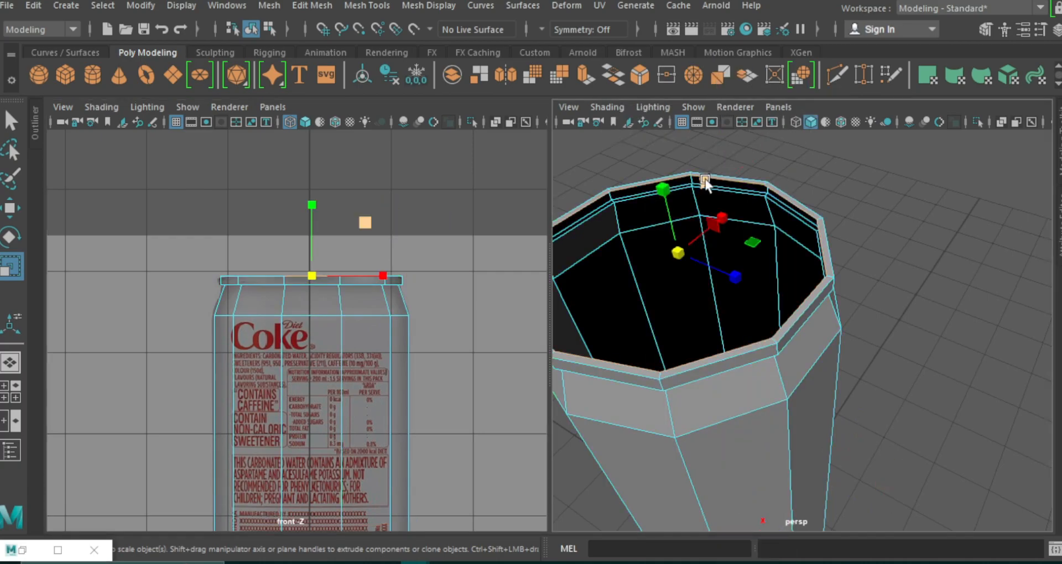
pyautogui.press('w')
pyautogui.press('r')
pyautogui.press('w')
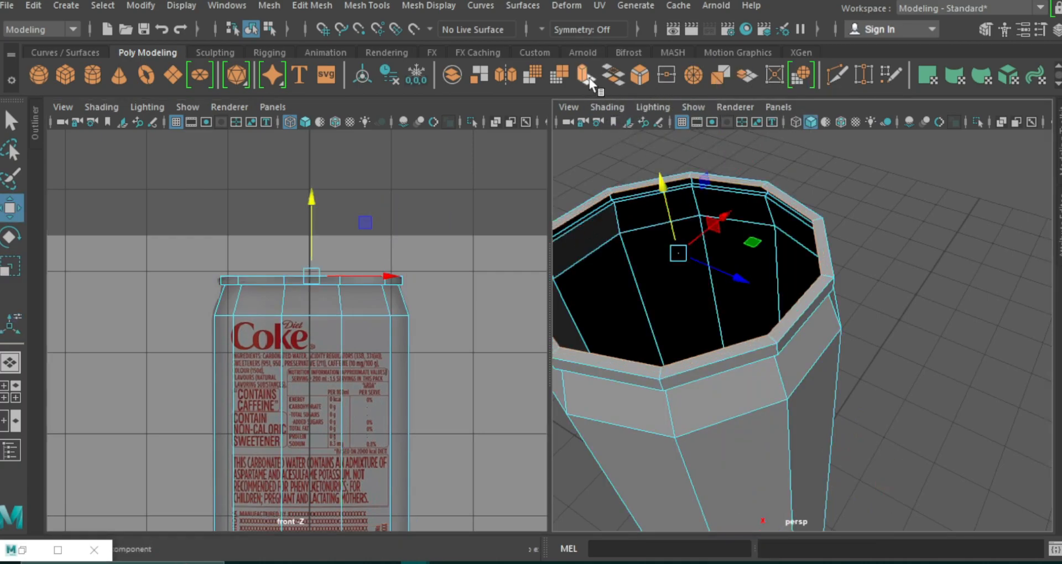
# Extrude the rim's inner edge loop about 0.256 down into the can and bring up the angled can reference.
pyautogui.click(585, 76)
pyautogui.click(648, 158)
pyautogui.moveTo(642, 147); pyautogui.dragTo(177, 7)
pyautogui.click(57, 549)
pyautogui.keyDown('alt'); pyautogui.moveTo(469, 331); pyautogui.dragTo(478, 389, button='middle'); pyautogui.keyUp('alt')
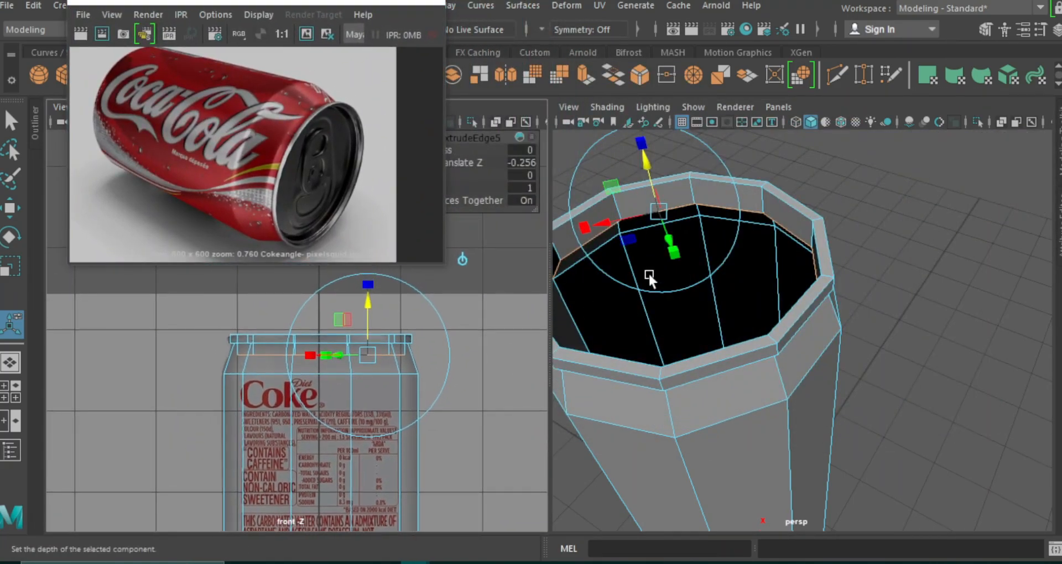
# Extrude the recessed edge loop twice, scaling each extrusion inward to build the lid surface down to a small central hole.
pyautogui.click(585, 74)
pyautogui.press('r')
pyautogui.moveTo(687, 279); pyautogui.dragTo(606, 296)
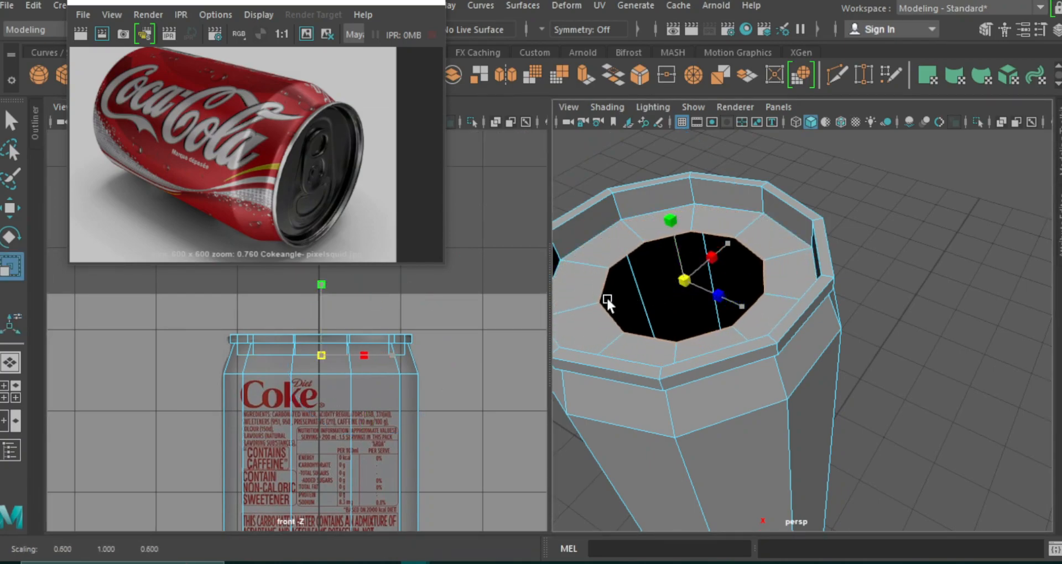
pyautogui.click(585, 80)
pyautogui.press('r')
pyautogui.moveTo(684, 281); pyautogui.dragTo(606, 296)
pyautogui.moveTo(358, 3); pyautogui.dragTo(331, 83)
# Insert an edge loop around the can's shoulder and scale it to follow the curved outline of the reference.
pyautogui.click(308, 6)
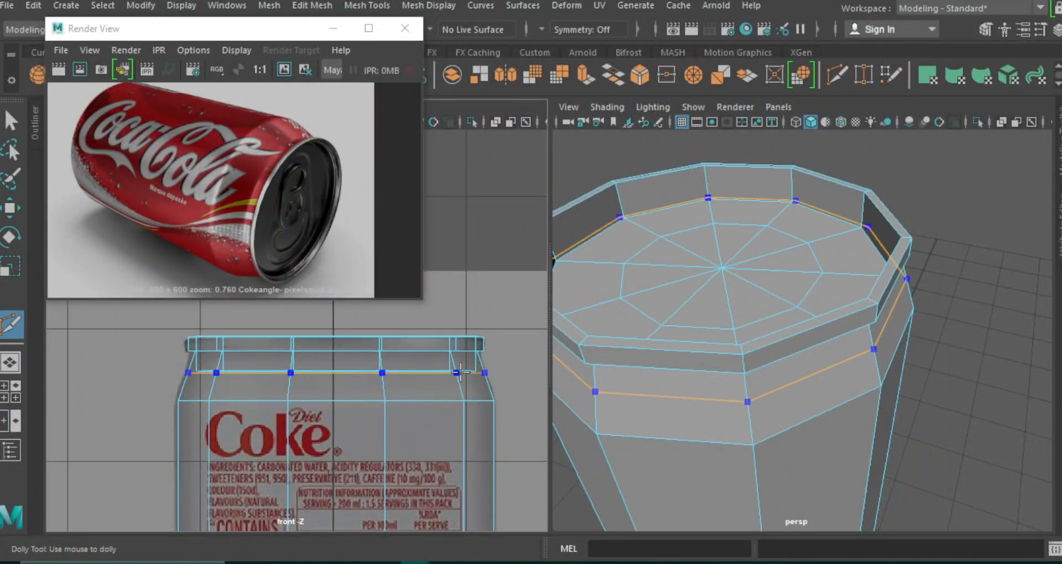
pyautogui.click(459, 372)
pyautogui.press('w')
pyautogui.click(333, 28)
pyautogui.hotkey('alt', 'x')
pyautogui.rightClick(351, 114)
pyautogui.click(350, 71)
pyautogui.doubleClick(342, 371)
pyautogui.press('r')
pyautogui.moveTo(338, 374); pyautogui.dragTo(336, 375)
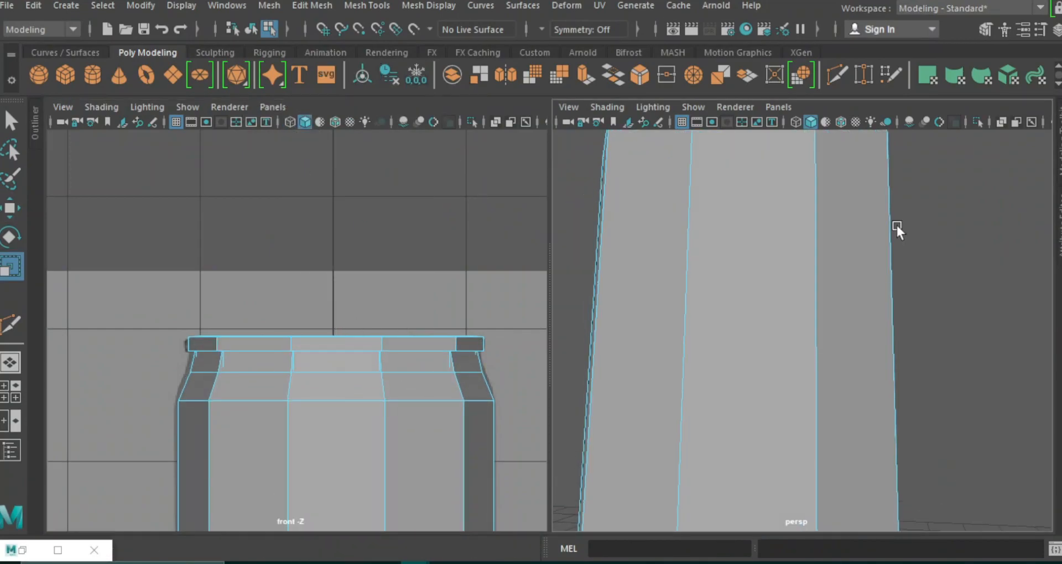
# Hide the grid in the perspective view and extrude the can's bottom border edges a short way downward.
pyautogui.scroll(-8, 861, 254)
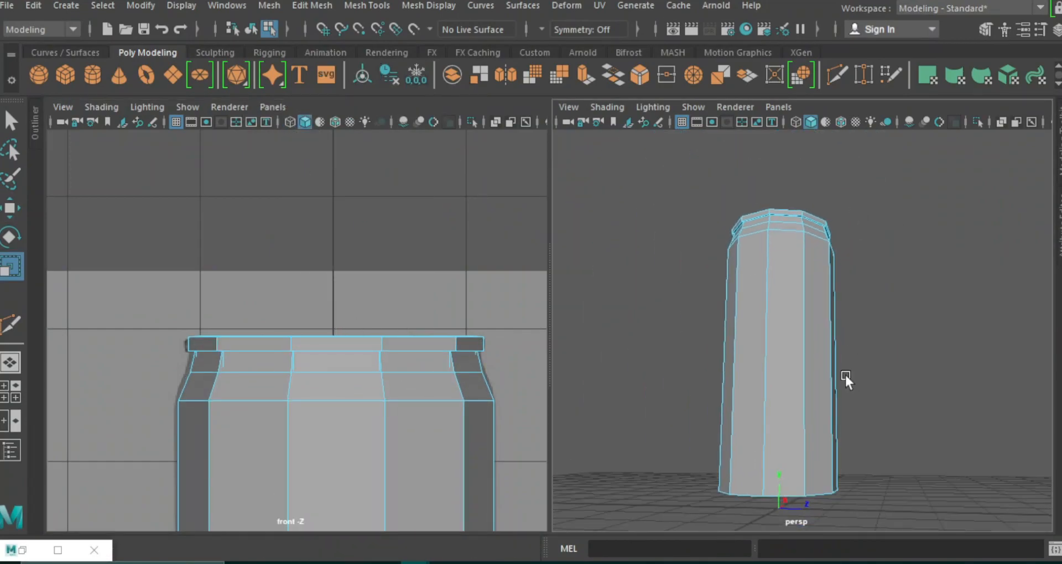
pyautogui.keyDown('alt'); pyautogui.moveTo(846, 376); pyautogui.dragTo(848, 358); pyautogui.keyUp('alt')
pyautogui.click(679, 122)
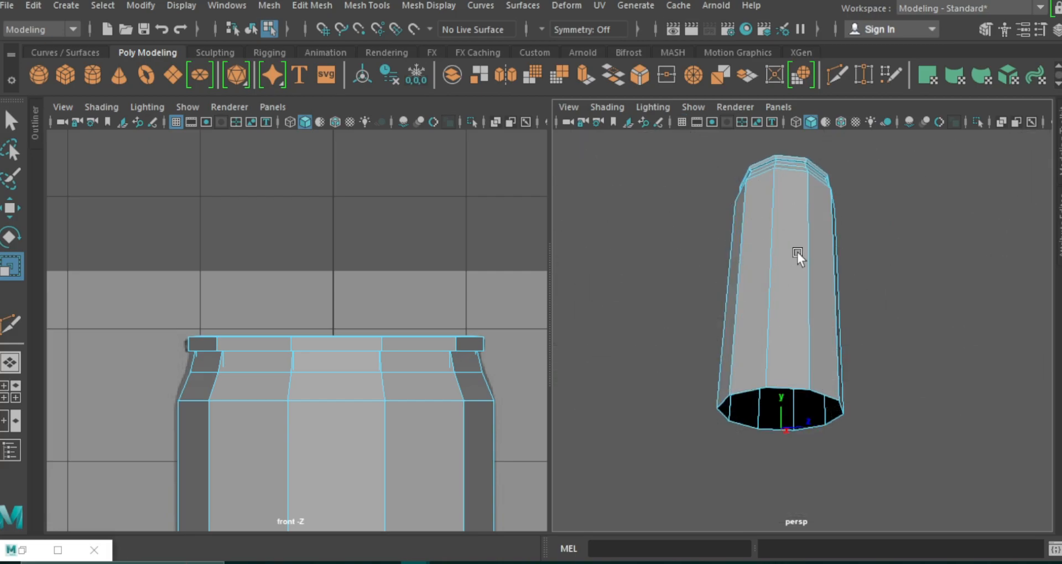
pyautogui.scroll(5, 824, 307)
pyautogui.keyDown('alt'); pyautogui.moveTo(416, 361); pyautogui.dragTo(400, 284, button='middle'); pyautogui.keyUp('alt')
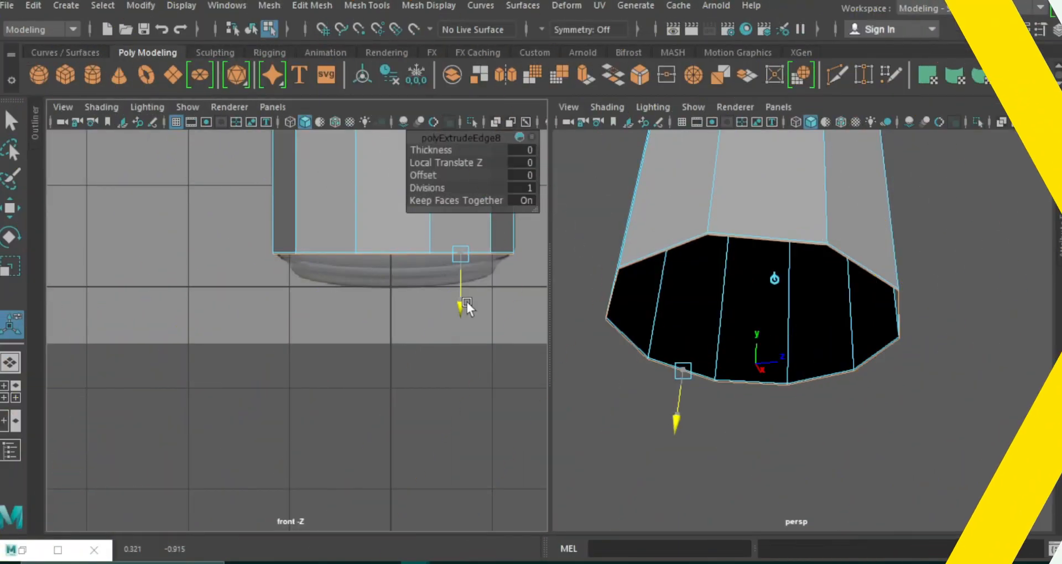
pyautogui.moveTo(467, 302); pyautogui.dragTo(469, 319)
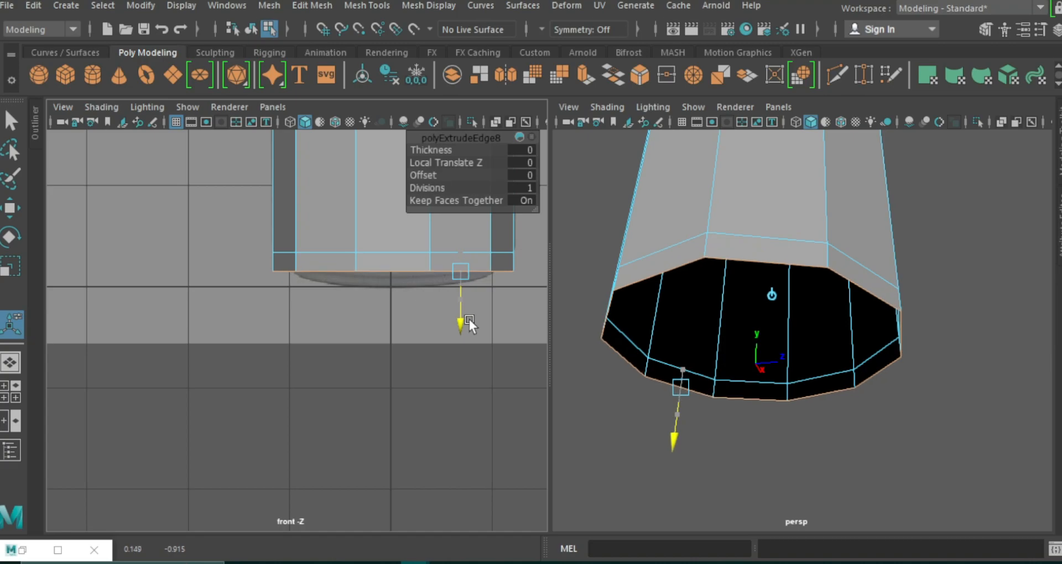
# Scale the extruded bottom edge loop inward to the width of the reference base and lower it slightly.
pyautogui.press('r')
pyautogui.moveTo(396, 271); pyautogui.dragTo(367, 273)
pyautogui.press('w')
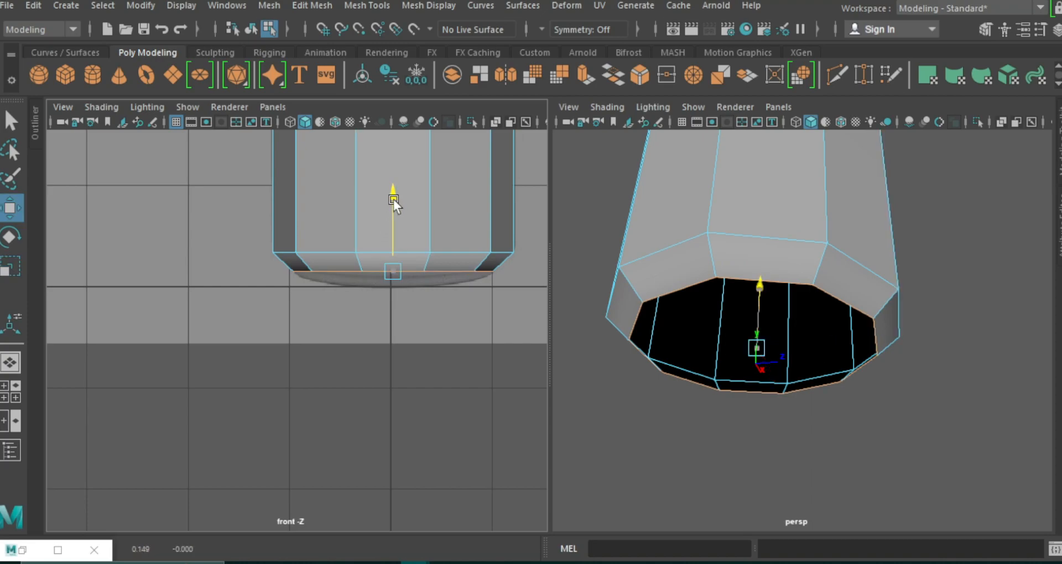
pyautogui.moveTo(394, 199); pyautogui.dragTo(394, 201)
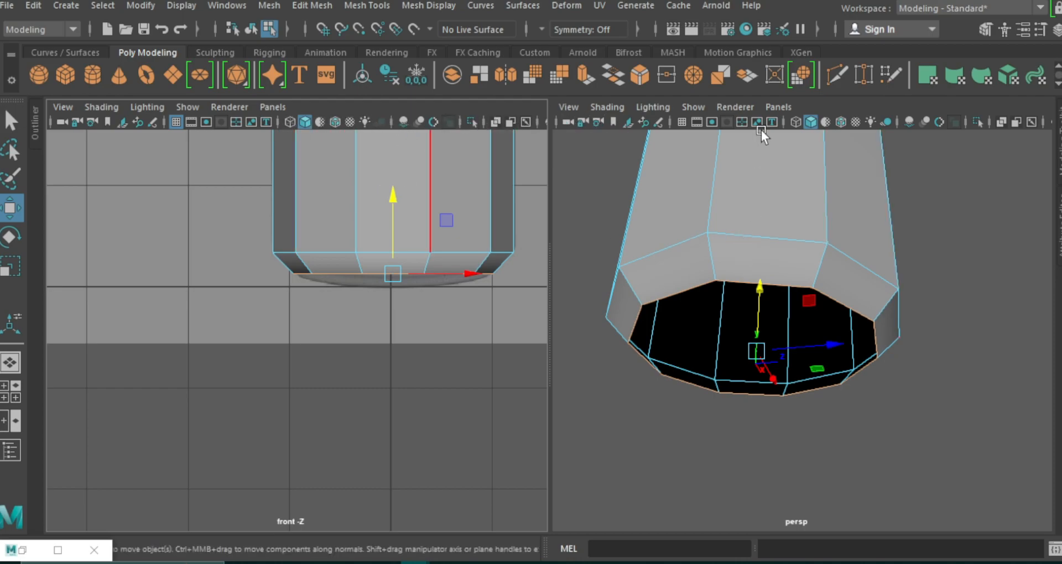
# Extrude the can's bottom border edges and scale them slightly inward to form a thin base rim.
pyautogui.click(586, 75)
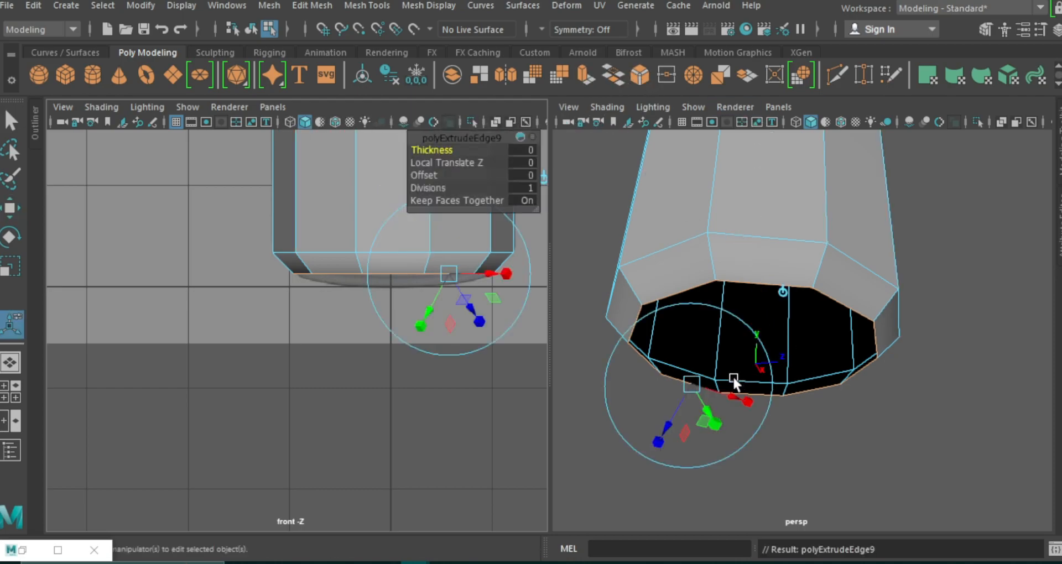
pyautogui.press('r')
pyautogui.moveTo(754, 351); pyautogui.dragTo(736, 351)
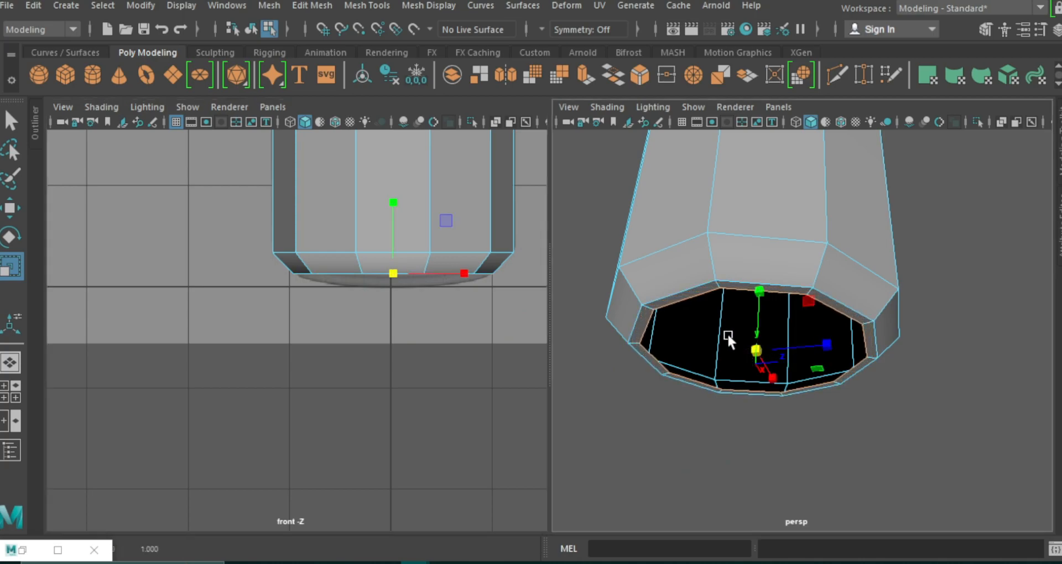
# Extrude the inner base edges upward into the can, scale them inward to about 0.79, and lower them slightly.
pyautogui.click(584, 75)
pyautogui.moveTo(695, 427); pyautogui.dragTo(705, 406)
pyautogui.press('r')
pyautogui.moveTo(731, 355)
pyautogui.mouseDown(button='middle')
pyautogui.moveTo(740, 340)
pyautogui.moveTo(726, 343)
pyautogui.mouseUp(button='middle')
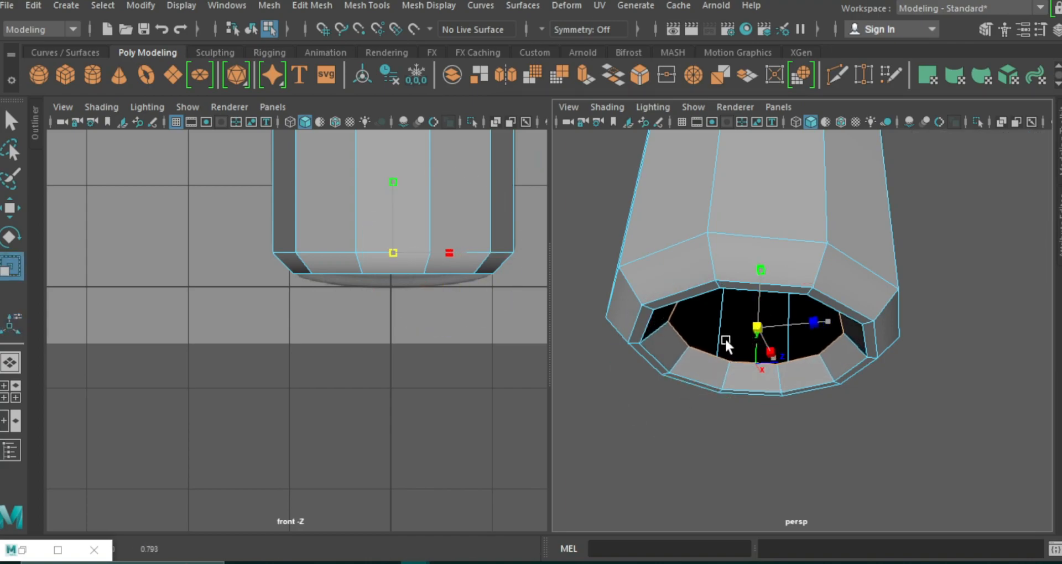
pyautogui.press('w')
pyautogui.moveTo(763, 269); pyautogui.dragTo(762, 285)
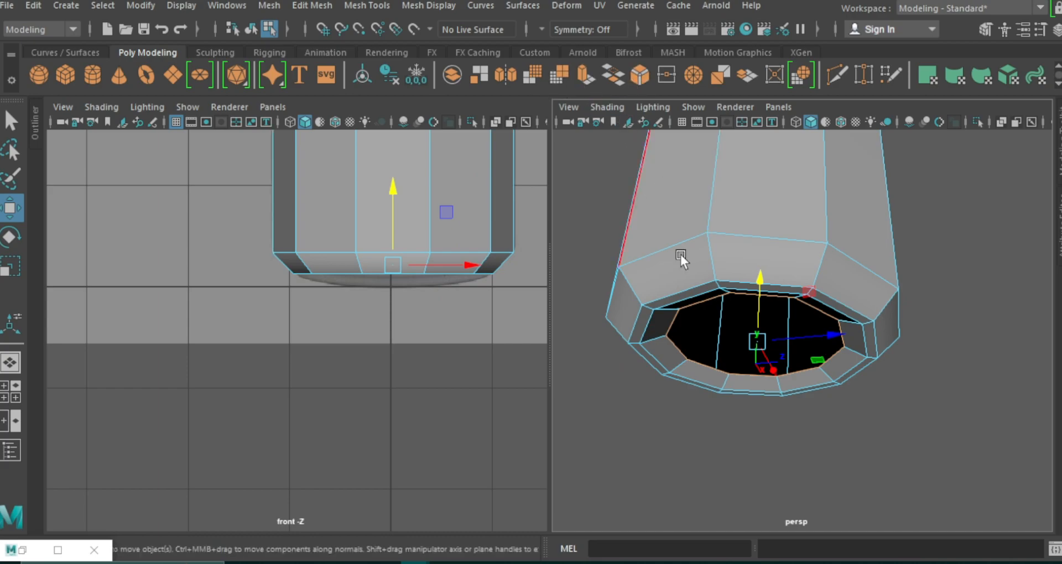
# Extrude the recessed base edges inward twice by scaling, and merge the remaining hole's edges to the center.
pyautogui.hotkey('ctrl', 'e')
pyautogui.press('r')
pyautogui.moveTo(739, 351); pyautogui.dragTo(711, 340, button='middle')
pyautogui.click(583, 75)
pyautogui.press('r')
pyautogui.click(312, 6)
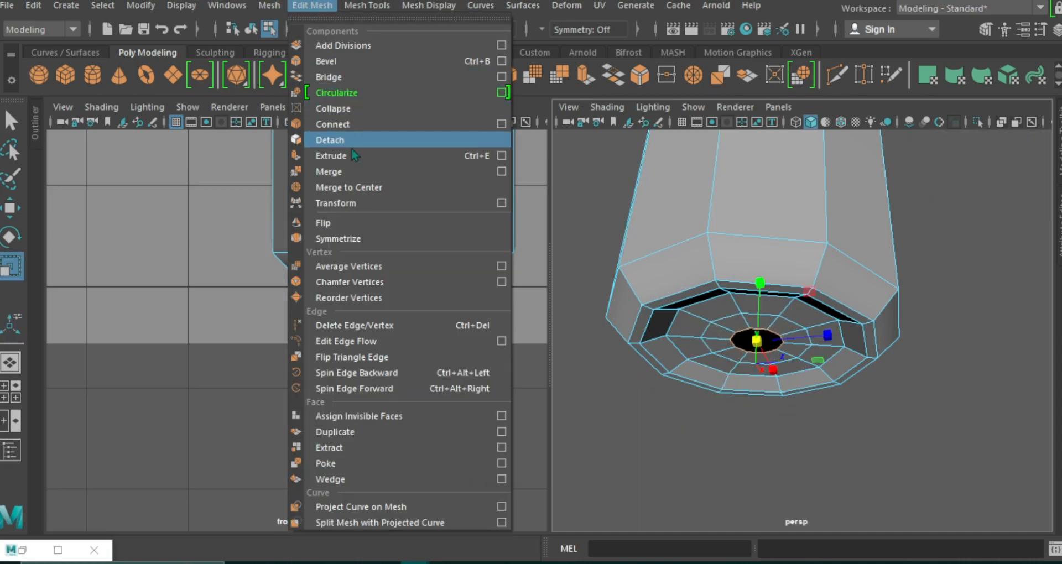
pyautogui.click(360, 189)
# Insert an edge loop inside the base rim, and bevel the can's lower body edge loop with fraction 0.2 and 2 segments.
pyautogui.hotkey('ctrl', 'shift', 'x')
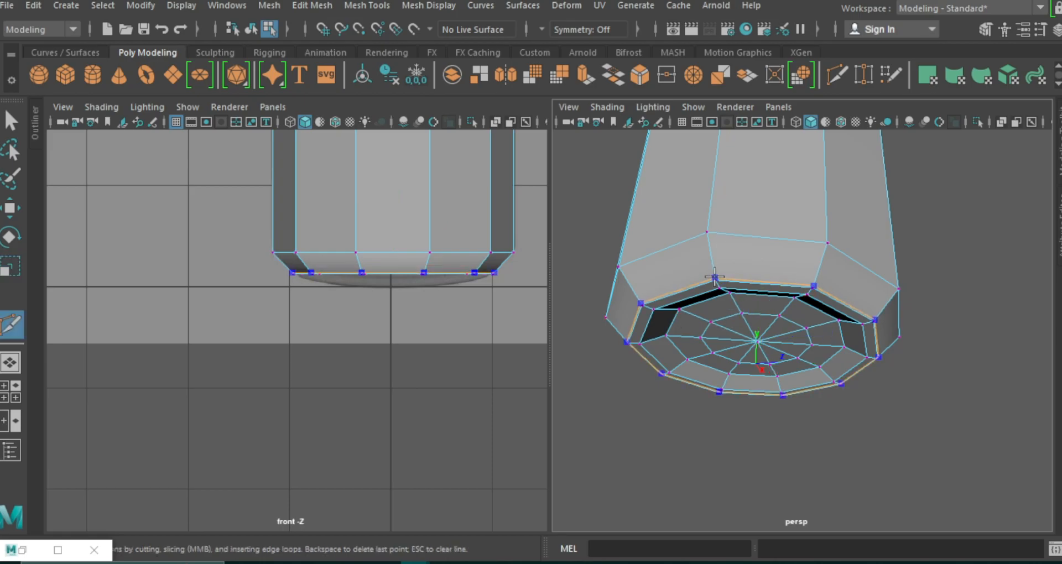
pyautogui.keyDown('ctrl'); pyautogui.click(645, 341); pyautogui.keyUp('ctrl')
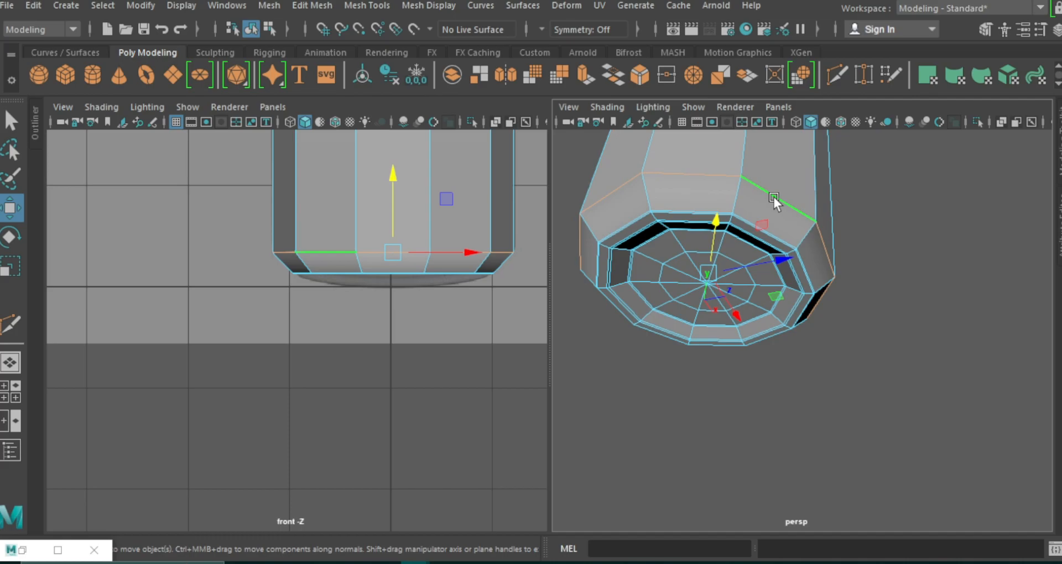
pyautogui.click(329, 6)
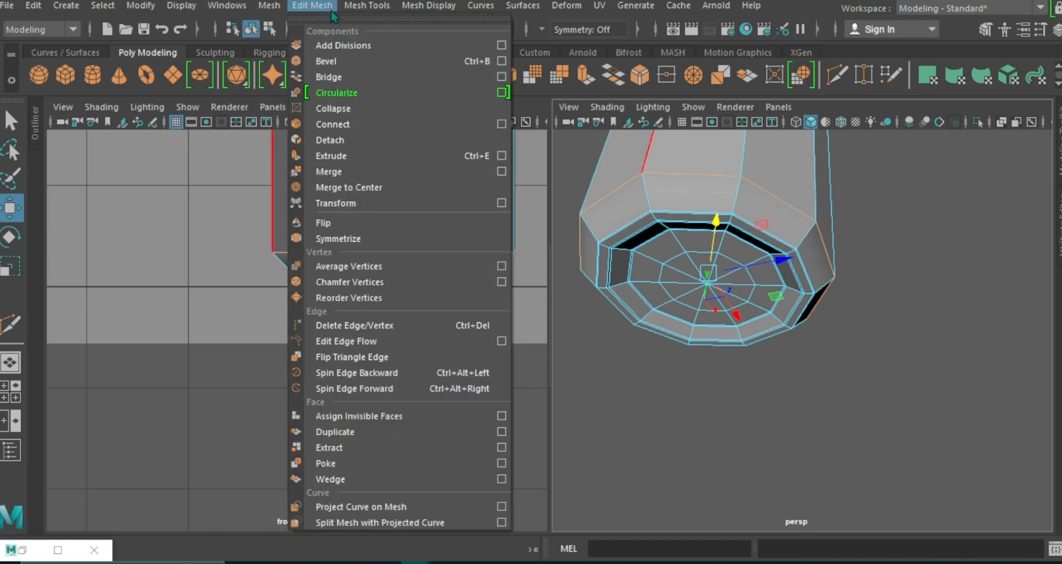
pyautogui.click(334, 62)
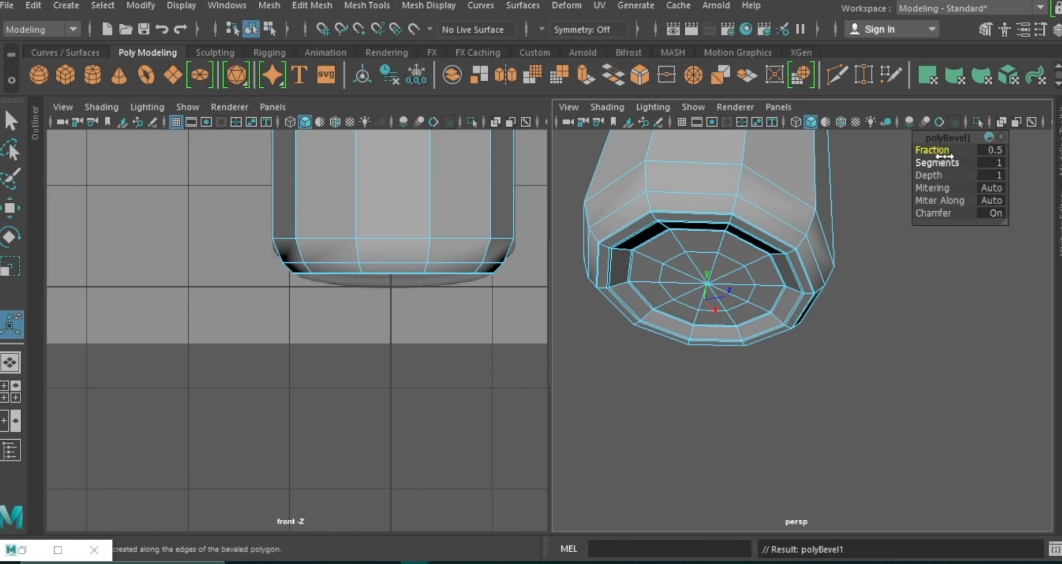
pyautogui.moveTo(945, 161)
pyautogui.mouseDown()
pyautogui.moveTo(954, 162)
pyautogui.moveTo(936, 150)
pyautogui.mouseUp()
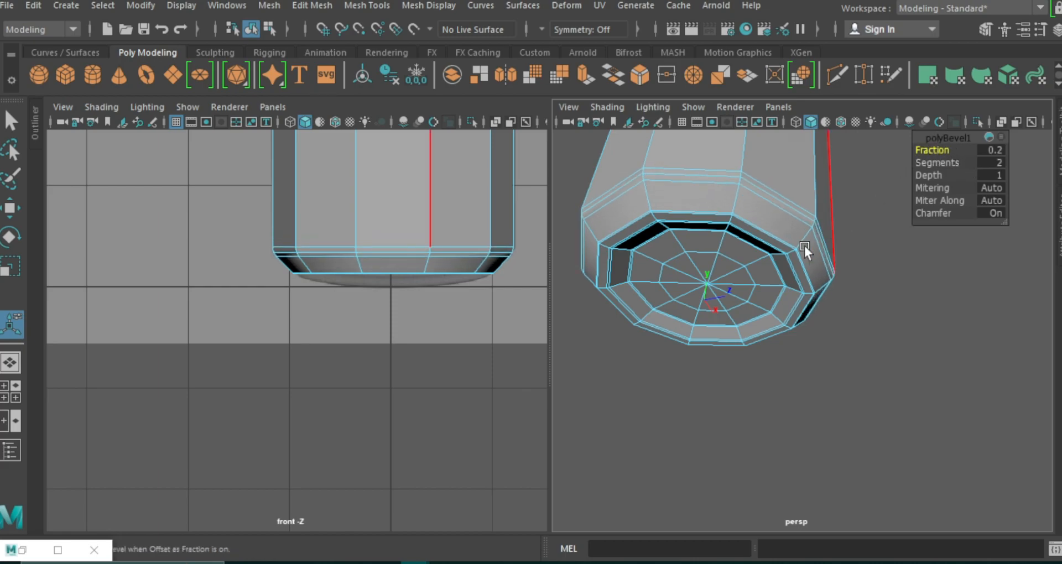
# Bevel the edge loop where the shoulder meets the body, using a narrow fraction and more segments.
pyautogui.keyDown('alt'); pyautogui.moveTo(832, 206); pyautogui.dragTo(827, 304, button='middle'); pyautogui.keyUp('alt')
pyautogui.keyDown('alt'); pyautogui.moveTo(801, 293); pyautogui.dragTo(799, 334); pyautogui.keyUp('alt')
pyautogui.doubleClick(782, 286)
pyautogui.keyDown('alt'); pyautogui.moveTo(512, 294); pyautogui.dragTo(441, 258, button='right'); pyautogui.keyUp('alt')
pyautogui.keyDown('alt'); pyautogui.moveTo(441, 258); pyautogui.dragTo(433, 413, button='middle'); pyautogui.keyUp('alt')
pyautogui.hotkey('ctrl', 'b')
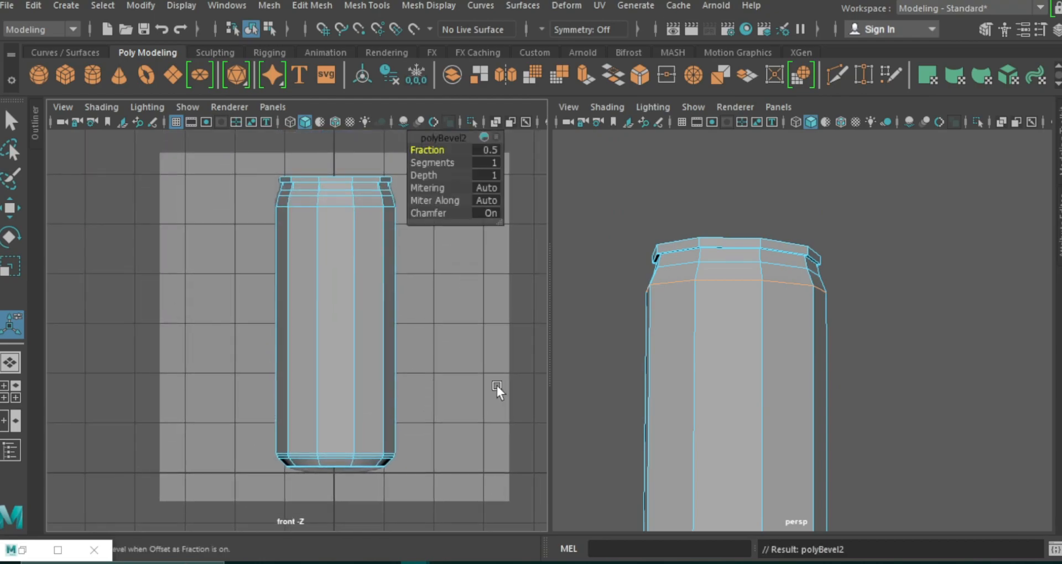
pyautogui.moveTo(423, 163); pyautogui.dragTo(434, 152)
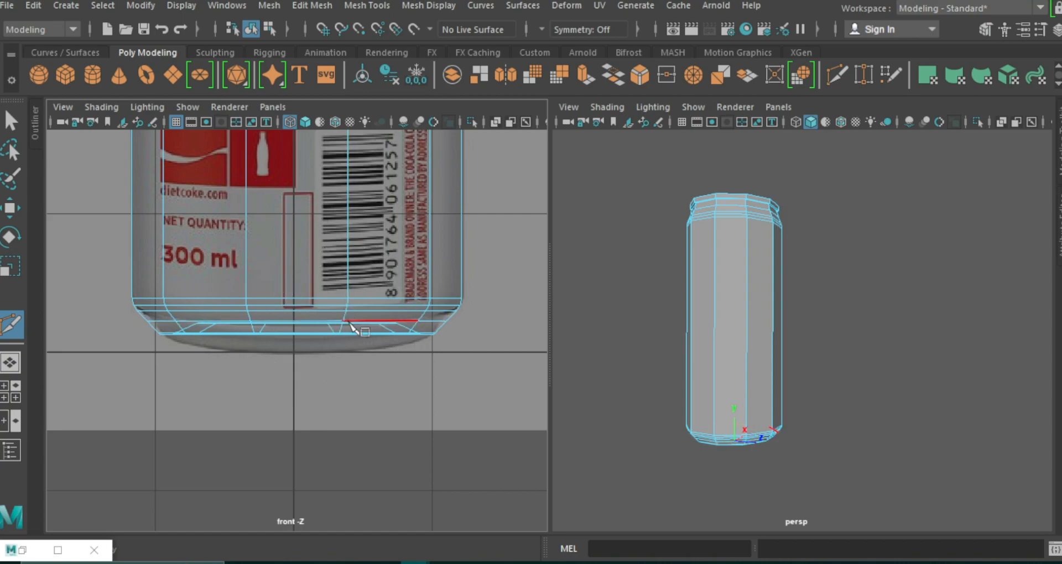
# Scale the edge loop on the can's lower taper slightly inward to follow the reference outline.
pyautogui.press('w')
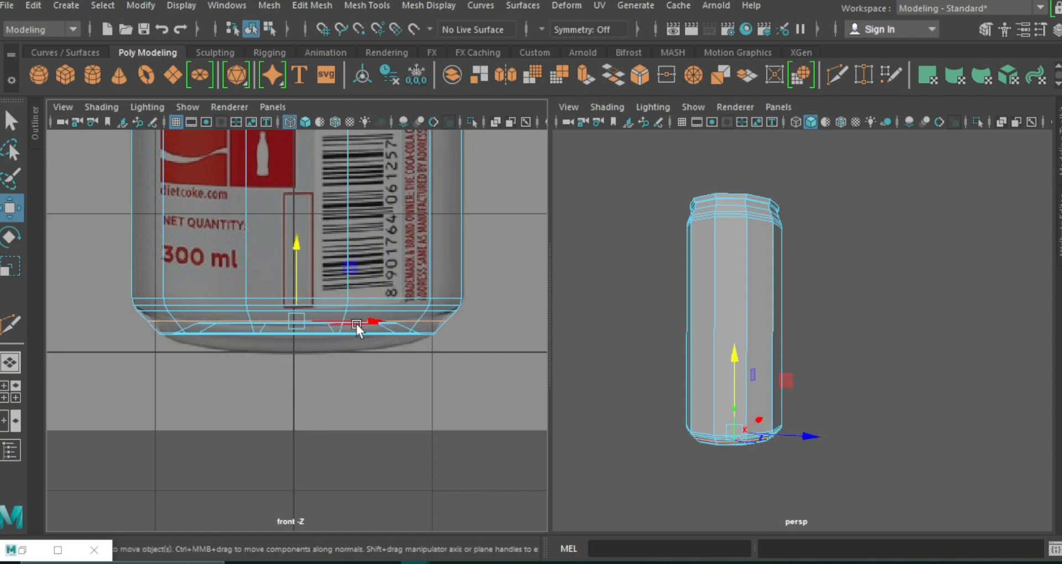
pyautogui.press('r')
pyautogui.moveTo(291, 323); pyautogui.dragTo(286, 324)
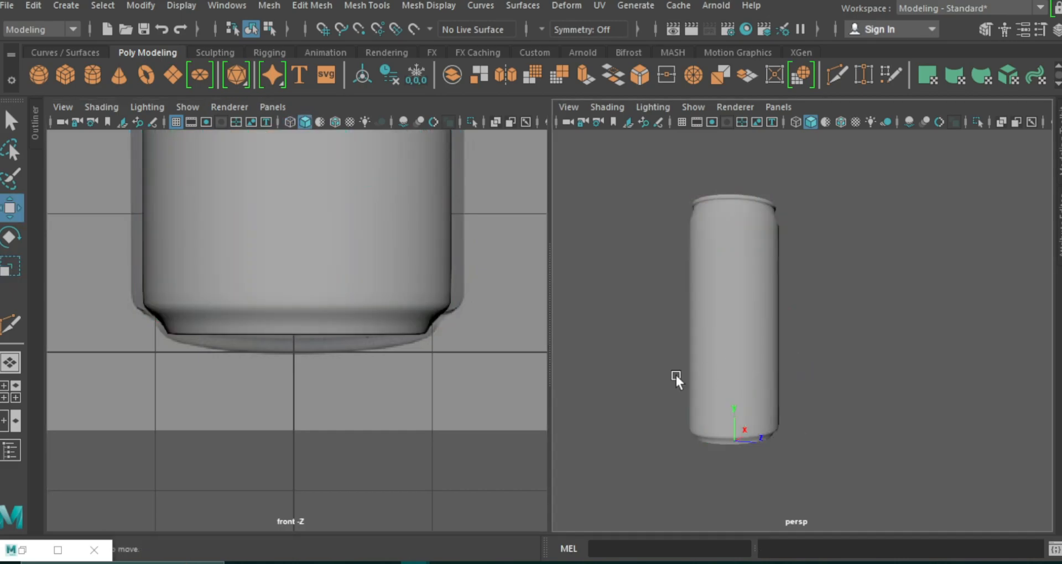
# Insert an edge loop below the outer rim and another around the inner wall of the lid recess.
pyautogui.keyDown('alt'); pyautogui.moveTo(457, 395); pyautogui.dragTo(447, 330, button='right'); pyautogui.keyUp('alt')
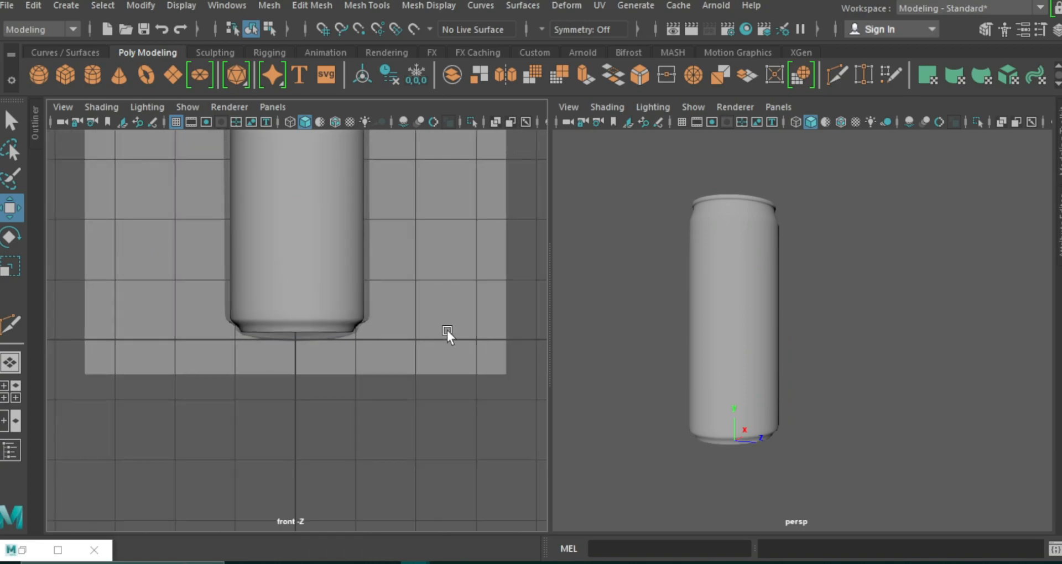
pyautogui.keyDown('alt'); pyautogui.moveTo(815, 338); pyautogui.dragTo(822, 300); pyautogui.keyUp('alt')
pyautogui.scroll(-1, 444, 344)
pyautogui.keyDown('alt'); pyautogui.moveTo(443, 344); pyautogui.dragTo(419, 293, button='right'); pyautogui.keyUp('alt')
pyautogui.keyDown('alt'); pyautogui.moveTo(419, 293); pyautogui.dragTo(409, 367, button='middle'); pyautogui.keyUp('alt')
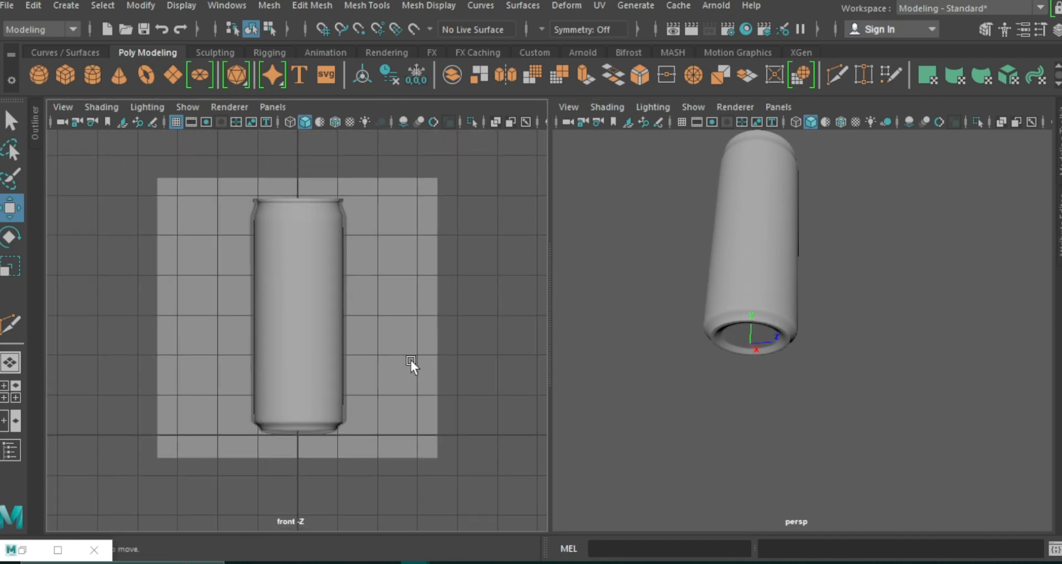
pyautogui.scroll(2, 367, 346)
pyautogui.click(837, 74)
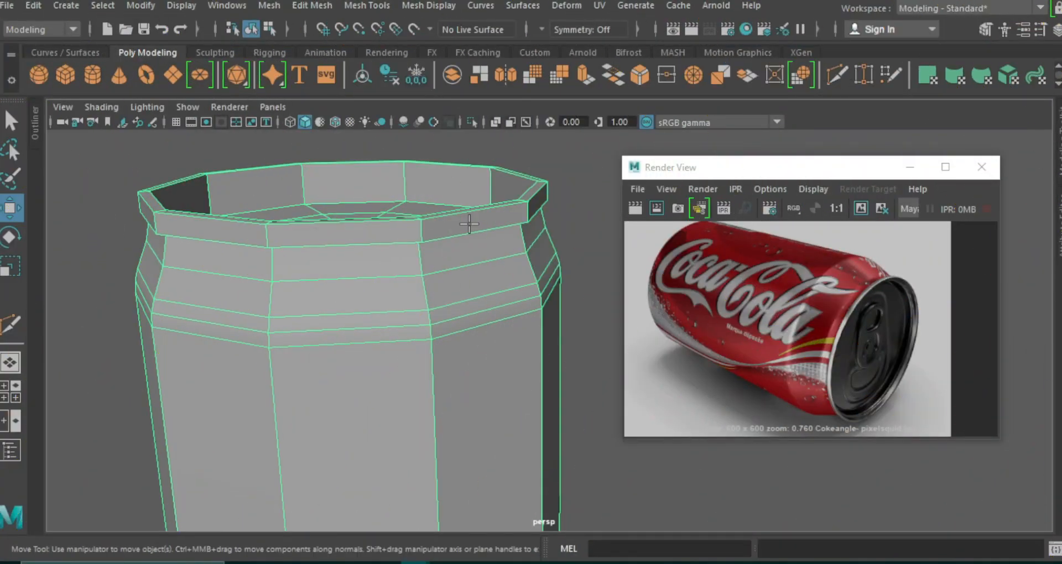
pyautogui.keyDown('ctrl'); pyautogui.click(267, 241); pyautogui.keyUp('ctrl')
pyautogui.keyDown('alt'); pyautogui.moveTo(322, 316); pyautogui.dragTo(323, 257); pyautogui.keyUp('alt')
pyautogui.keyDown('alt'); pyautogui.moveTo(323, 257); pyautogui.dragTo(301, 509, button='middle'); pyautogui.keyUp('alt')
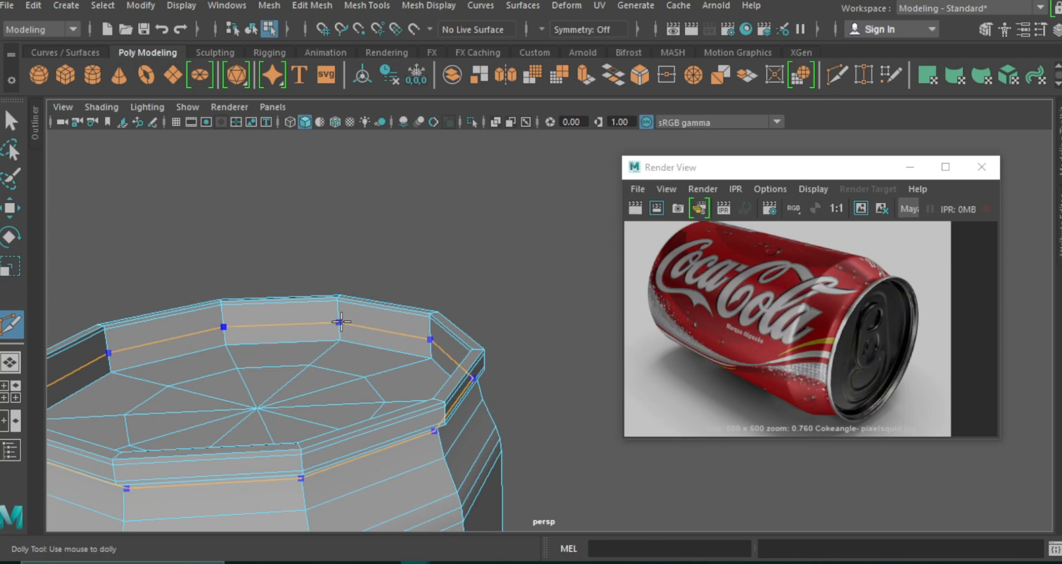
pyautogui.keyDown('ctrl'); pyautogui.click(341, 320); pyautogui.keyUp('ctrl')
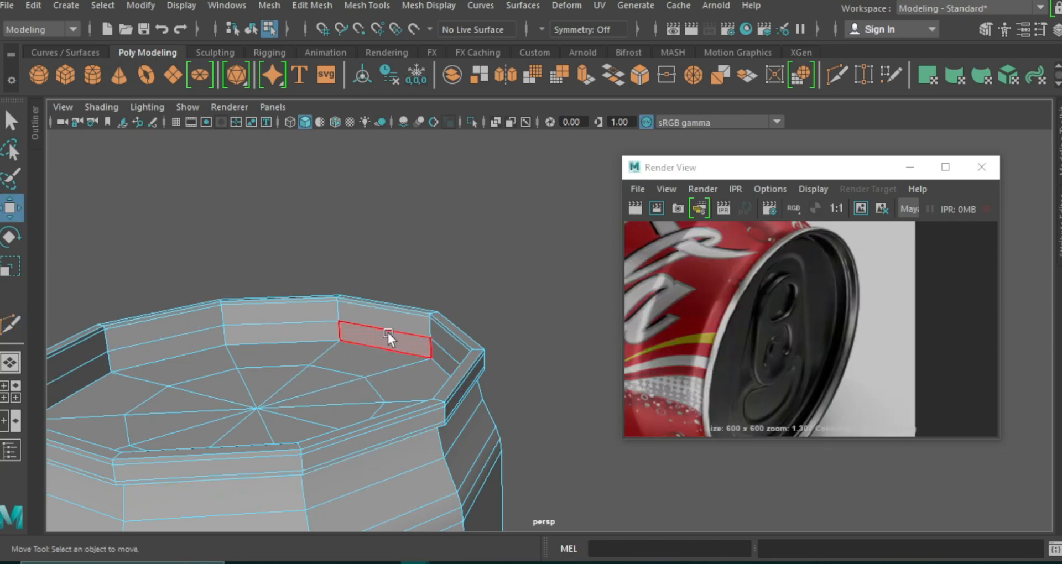
# Select the lower ring of faces on the recess's inner wall and scale it inward.
pyautogui.click(387, 333)
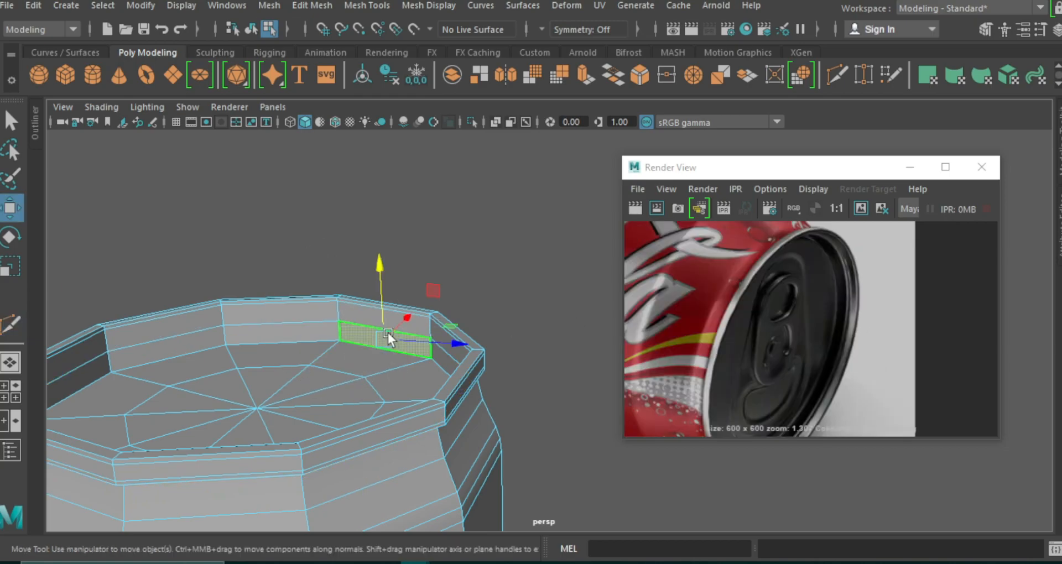
pyautogui.keyDown('shift'); pyautogui.doubleClick(326, 334); pyautogui.keyUp('shift')
pyautogui.press('r')
pyautogui.moveTo(256, 399); pyautogui.dragTo(239, 402)
# Add an edge loop to the recess's inner wall, adjust its width by scaling, and lower it slightly in smooth preview.
pyautogui.hotkey('ctrl', 'shift', 'x')
pyautogui.keyDown('ctrl'); pyautogui.click(425, 330); pyautogui.keyUp('ctrl')
pyautogui.press('w')
pyautogui.moveTo(427, 339); pyautogui.dragTo(433, 311, button='right')
pyautogui.doubleClick(426, 331)
pyautogui.press('r')
pyautogui.moveTo(252, 378); pyautogui.dragTo(258, 380)
pyautogui.press('w')
pyautogui.moveTo(250, 306); pyautogui.dragTo(245, 316)
pyautogui.press('3')
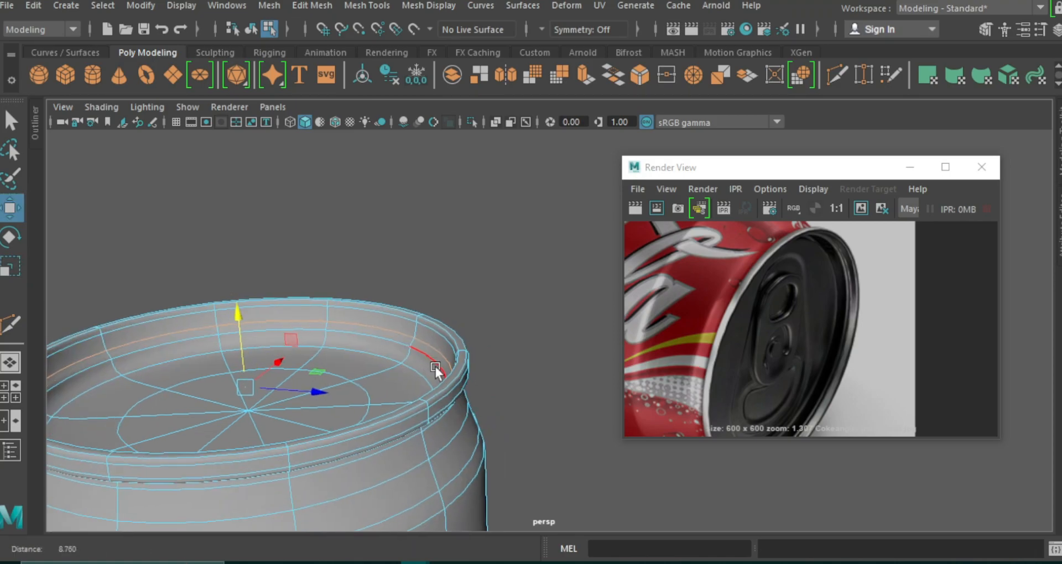
# Insert two supporting edge loops around the inner wall's ledge and check them in smooth preview.
pyautogui.keyDown('alt'); pyautogui.moveTo(433, 363); pyautogui.dragTo(426, 373); pyautogui.keyUp('alt')
pyautogui.press('1')
pyautogui.click(836, 75)
pyautogui.keyDown('ctrl'); pyautogui.click(403, 378); pyautogui.keyUp('ctrl')
pyautogui.keyDown('ctrl'); pyautogui.click(404, 362); pyautogui.keyUp('ctrl')
pyautogui.press('3')
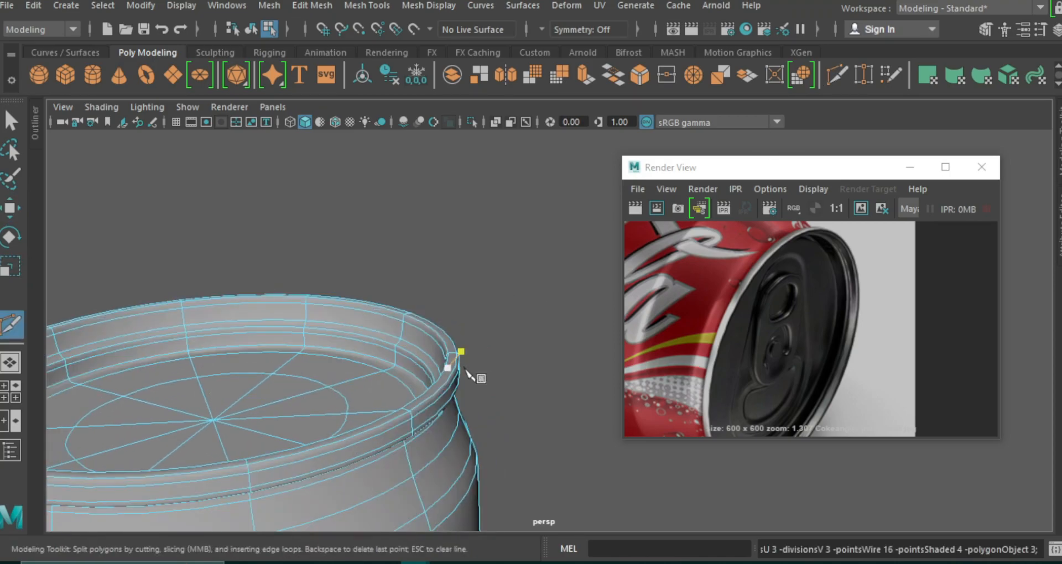
pyautogui.press('1')
pyautogui.press('3')
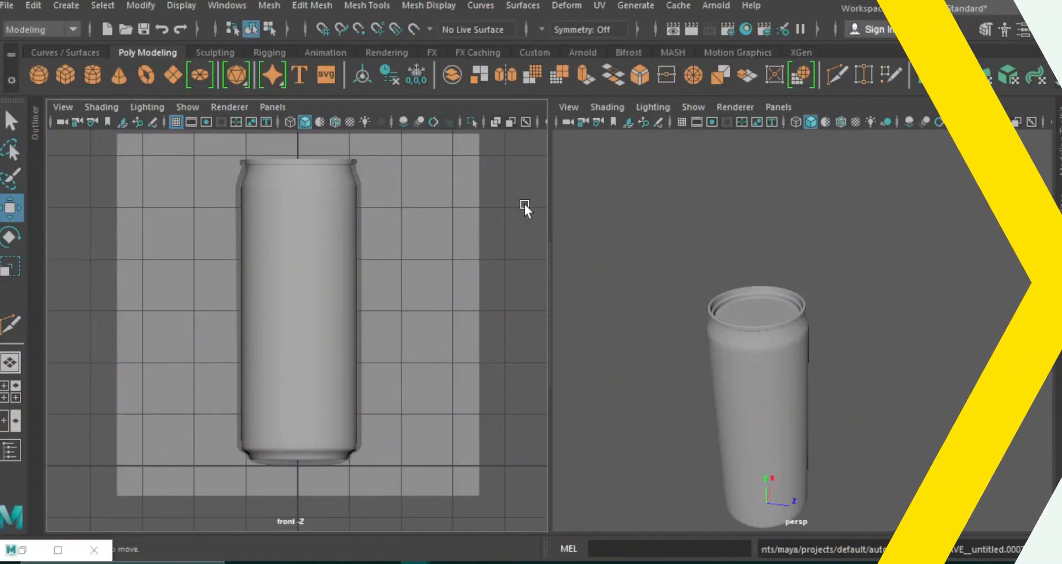
# Switch the front view to the orthographic top view.
pyautogui.keyDown('alt'); pyautogui.moveTo(792, 330); pyautogui.dragTo(788, 244, button='middle'); pyautogui.keyUp('alt')
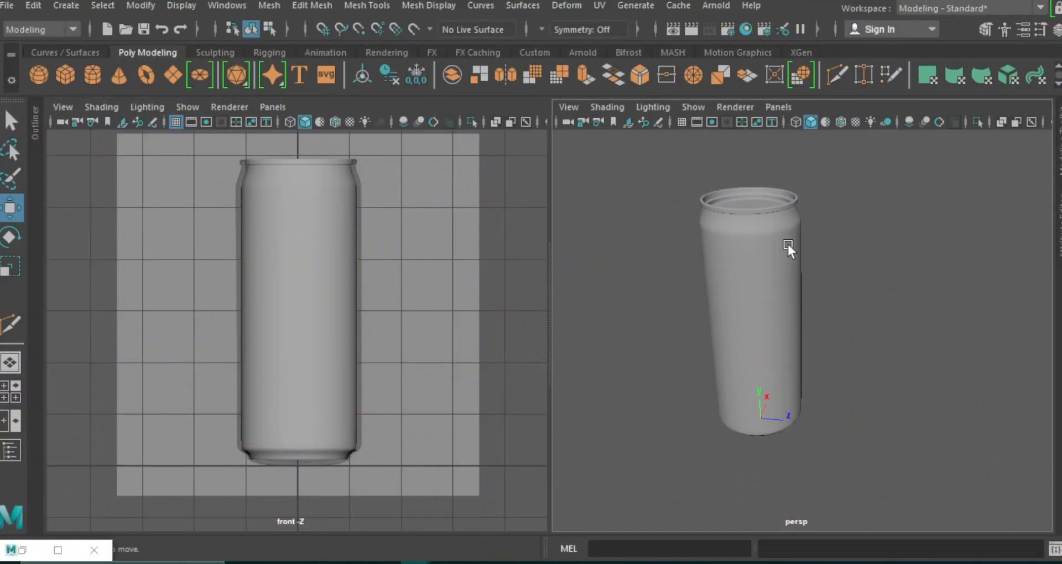
pyautogui.click(273, 106)
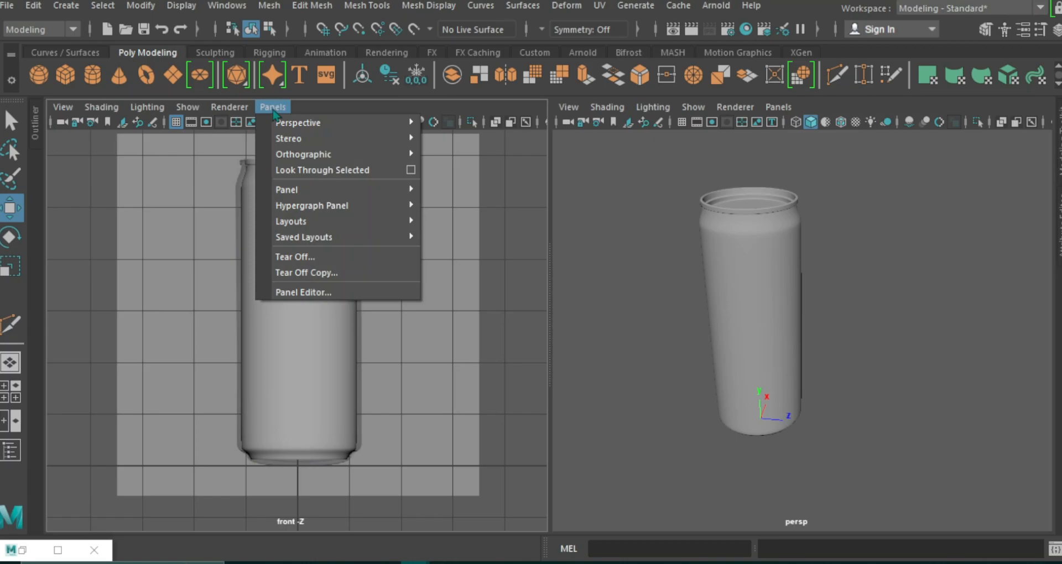
pyautogui.moveTo(363, 155)
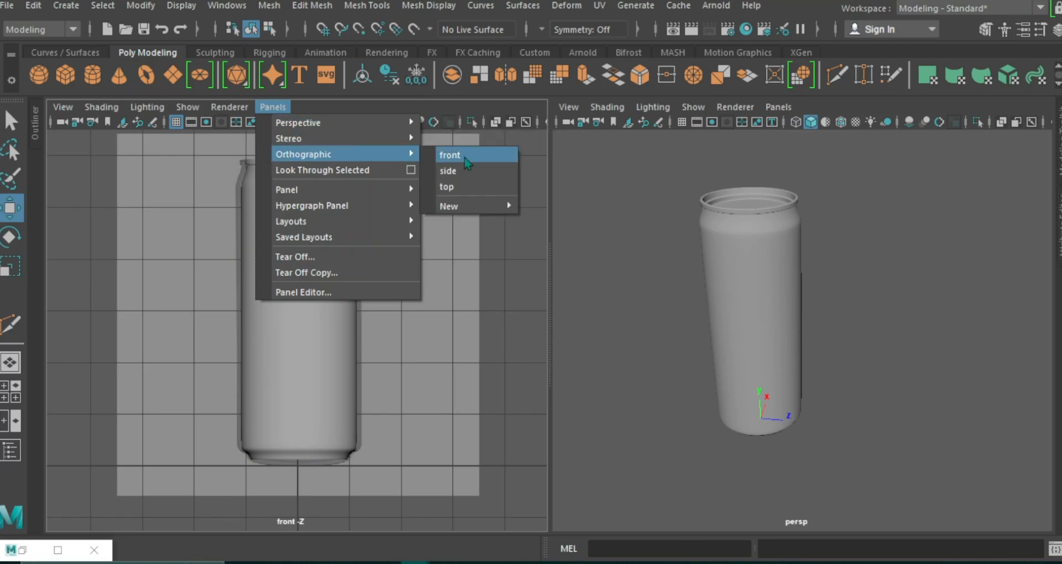
pyautogui.click(461, 186)
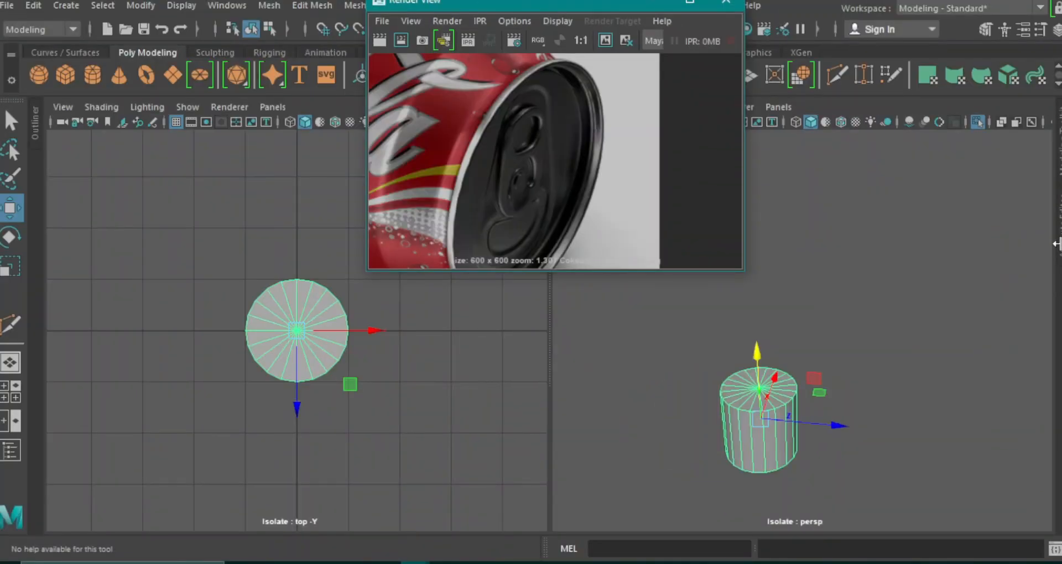
# Set the new cylinder's axis subdivisions to 10.
pyautogui.hotkey('ctrl', 'a')
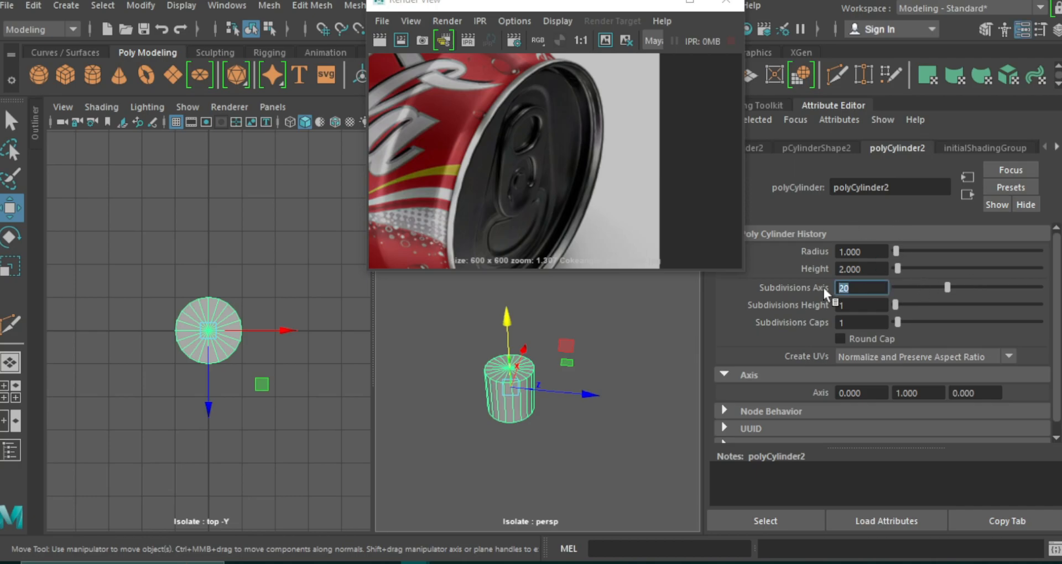
pyautogui.write('10')
pyautogui.press('Return')
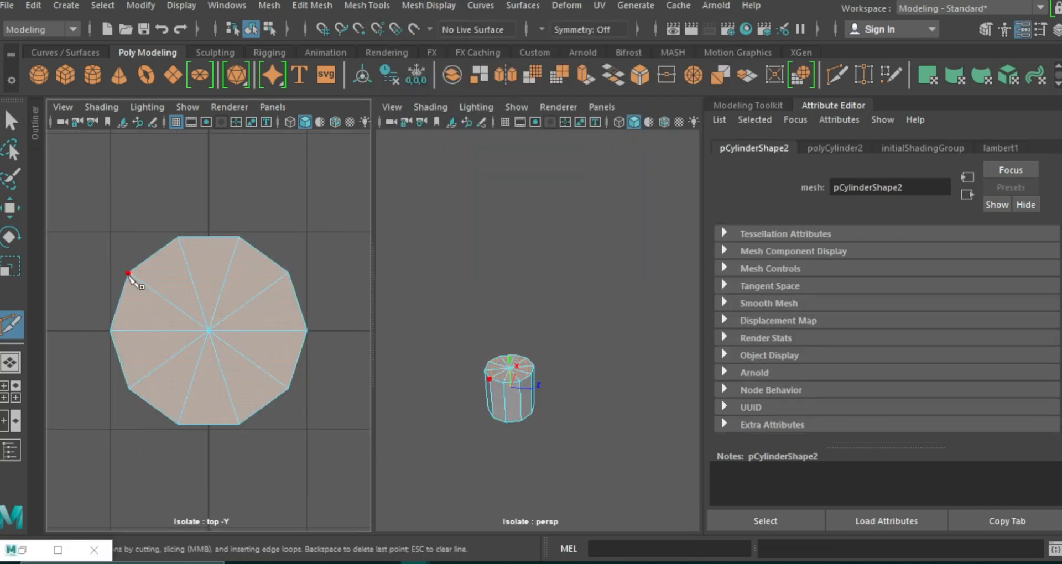
# Cut two parallel horizontal edges across the cylinder's top cap between opposite corner vertices.
pyautogui.click(129, 273)
pyautogui.press('Return')
pyautogui.click(292, 394)
pyautogui.hotkey('ctrl', 'z')
pyautogui.click(288, 389)
pyautogui.press('w')
# Delete the slanted radial edges on the cylinder's top cap, keeping only the three horizontal edges.
pyautogui.click(238, 413)
pyautogui.press('Delete')
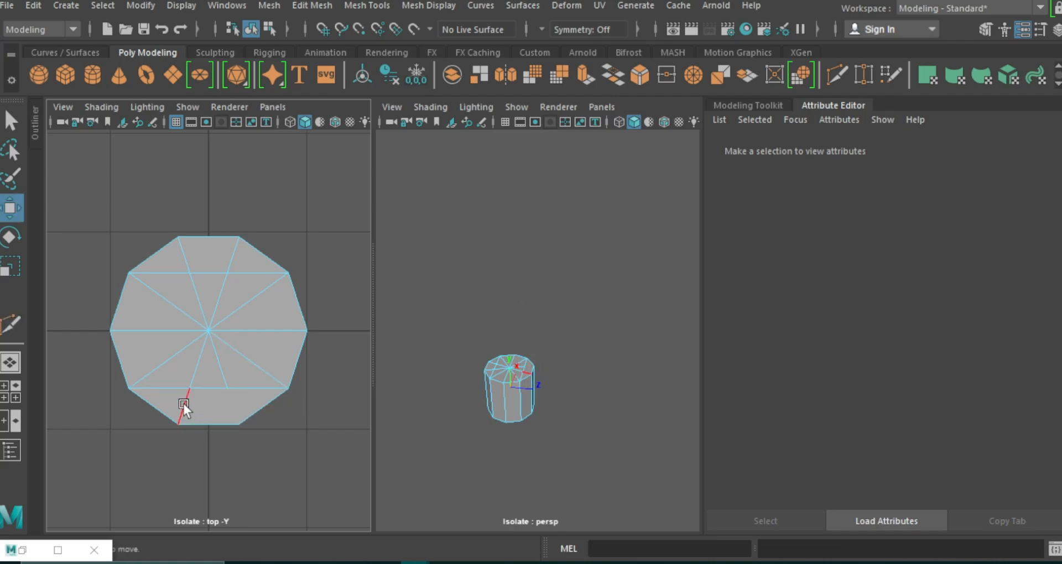
pyautogui.click(184, 404)
pyautogui.press('Delete')
pyautogui.click(217, 363)
pyautogui.keyDown('shift'); pyautogui.click(200, 359); pyautogui.keyUp('shift')
pyautogui.press('Delete')
pyautogui.click(238, 354)
pyautogui.click(184, 354)
pyautogui.press('Delete')
pyautogui.click(181, 312)
pyautogui.press('Delete')
pyautogui.click(214, 300)
pyautogui.press('Delete')
pyautogui.click(237, 303)
pyautogui.press('Delete')
# Delete the leftover vertices on the cap's horizontal edges and insert a vertical edge loop through its center.
pyautogui.press('Delete')
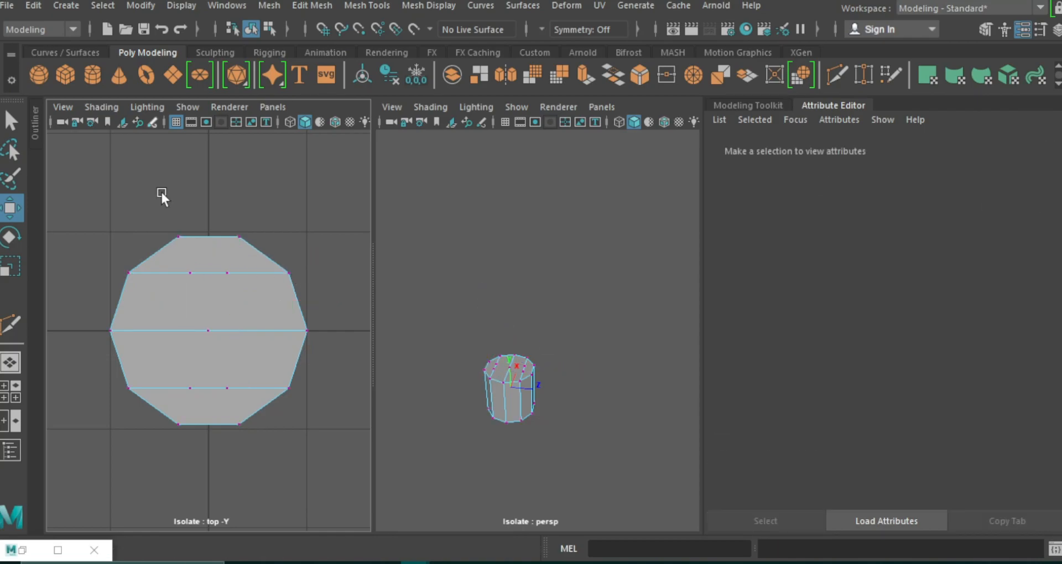
pyautogui.moveTo(211, 370); pyautogui.dragTo(242, 398)
pyautogui.press('Delete')
pyautogui.click(836, 77)
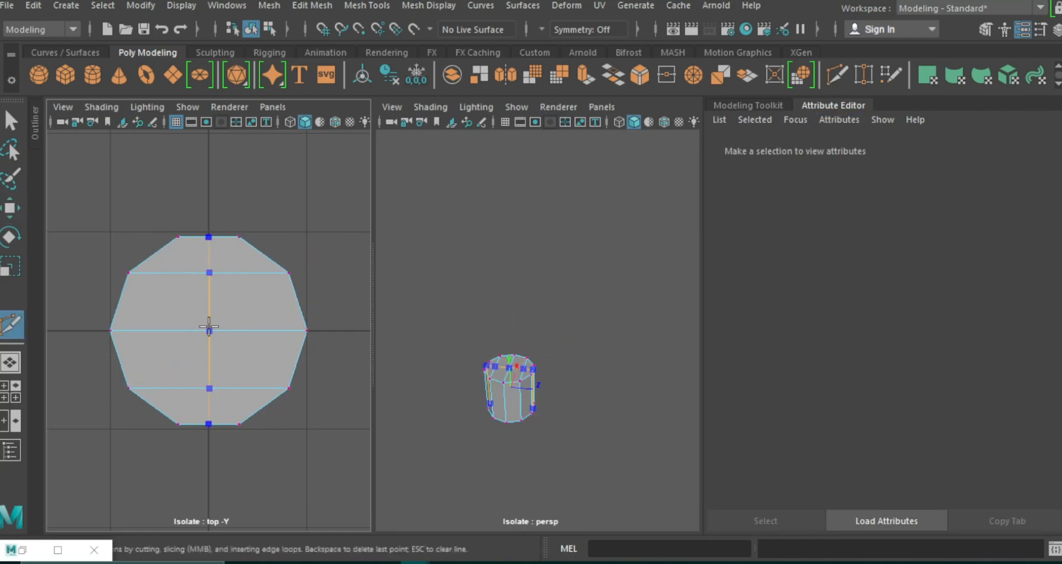
pyautogui.keyDown('ctrl'); pyautogui.click(209, 326); pyautogui.keyUp('ctrl')
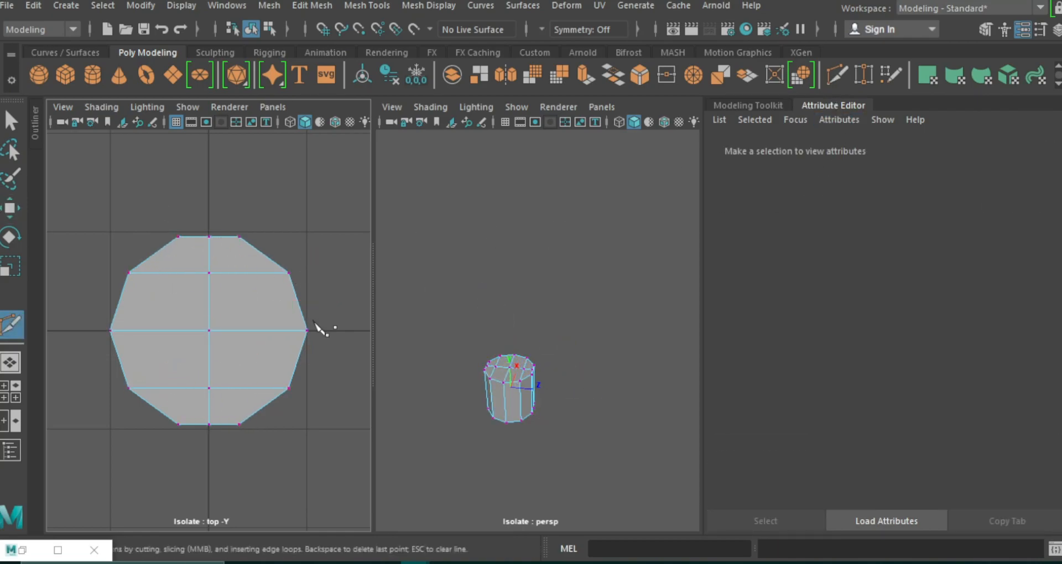
# Delete the cylinder's side and bottom faces, keeping only the flat top cap.
pyautogui.keyDown('alt'); pyautogui.moveTo(546, 399); pyautogui.dragTo(562, 375); pyautogui.keyUp('alt')
pyautogui.press('w')
pyautogui.moveTo(528, 373); pyautogui.dragTo(469, 142, button='right')
pyautogui.moveTo(587, 419); pyautogui.dragTo(462, 371)
pyautogui.press('Delete')
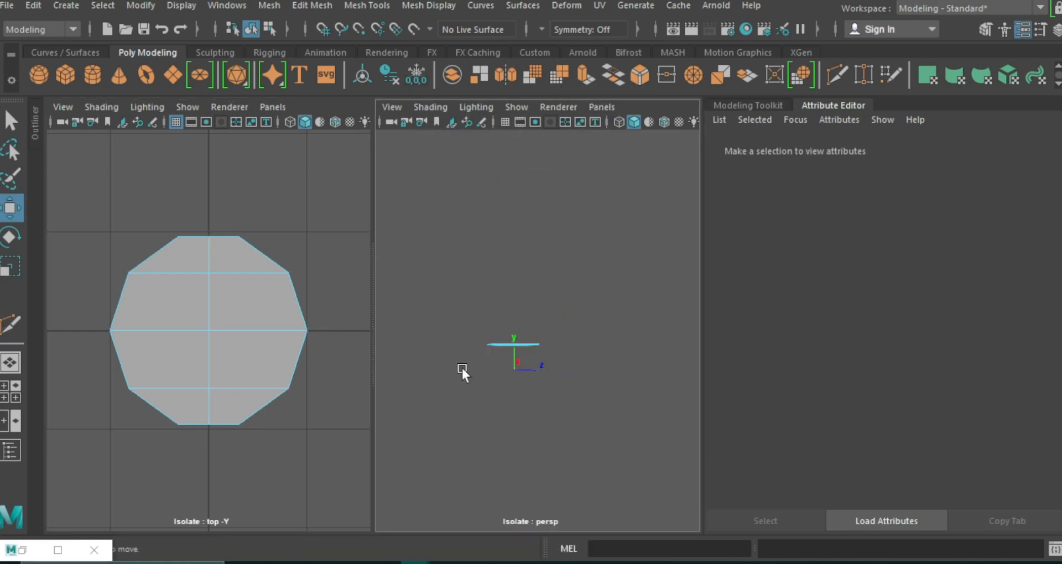
# Elongate the flat disc by moving one half's vertices outward along X, and shift the middle vertex column to the new center.
pyautogui.keyDown('alt'); pyautogui.moveTo(479, 362); pyautogui.dragTo(478, 366, button='middle'); pyautogui.keyUp('alt')
pyautogui.scroll(-3, 309, 387)
pyautogui.click(833, 105)
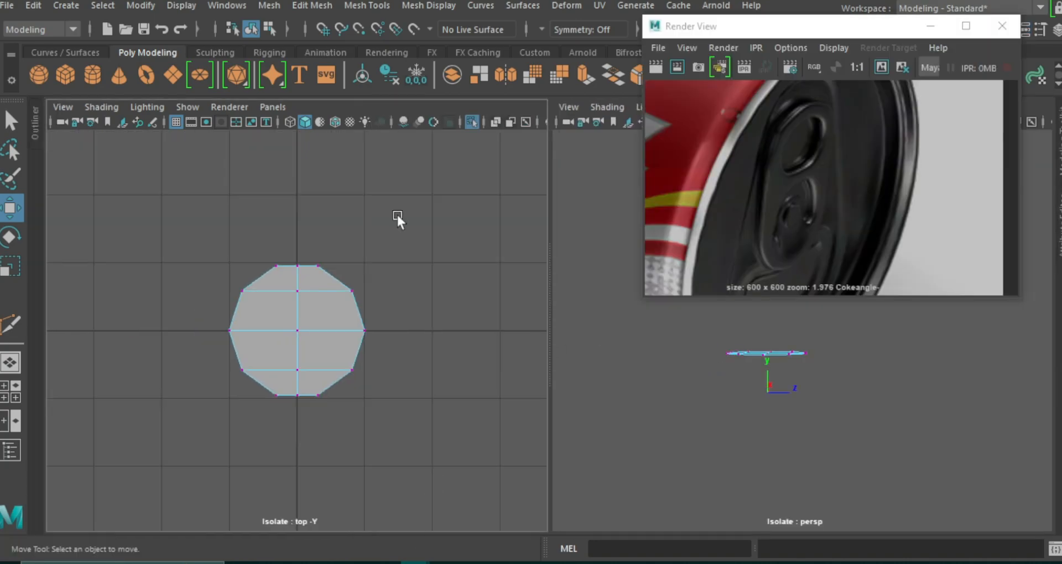
pyautogui.moveTo(398, 214); pyautogui.dragTo(292, 416)
pyautogui.moveTo(407, 333); pyautogui.dragTo(474, 329)
pyautogui.moveTo(344, 244); pyautogui.dragTo(371, 401)
pyautogui.moveTo(443, 328); pyautogui.dragTo(408, 332)
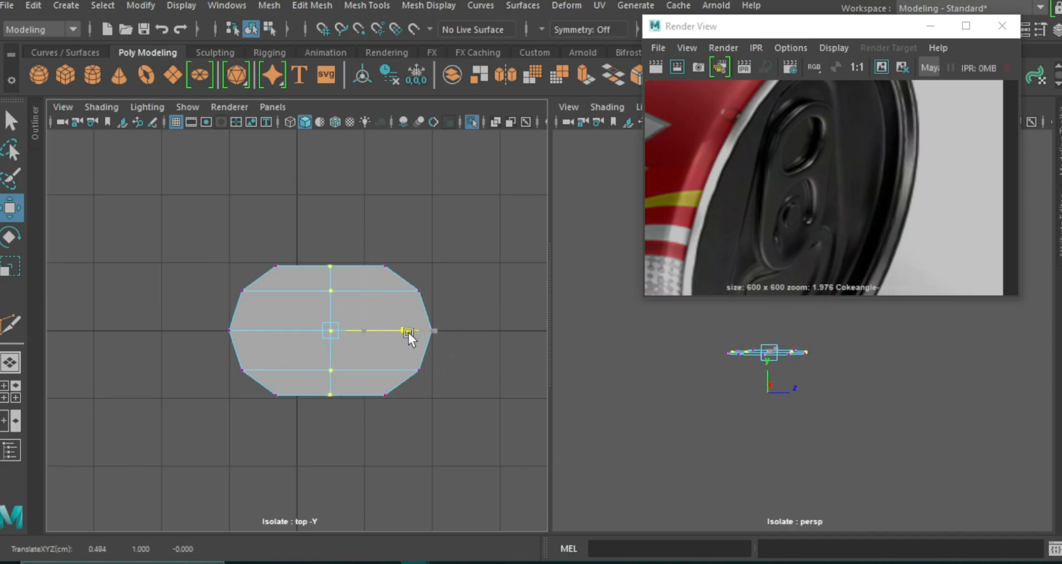
pyautogui.click(466, 260)
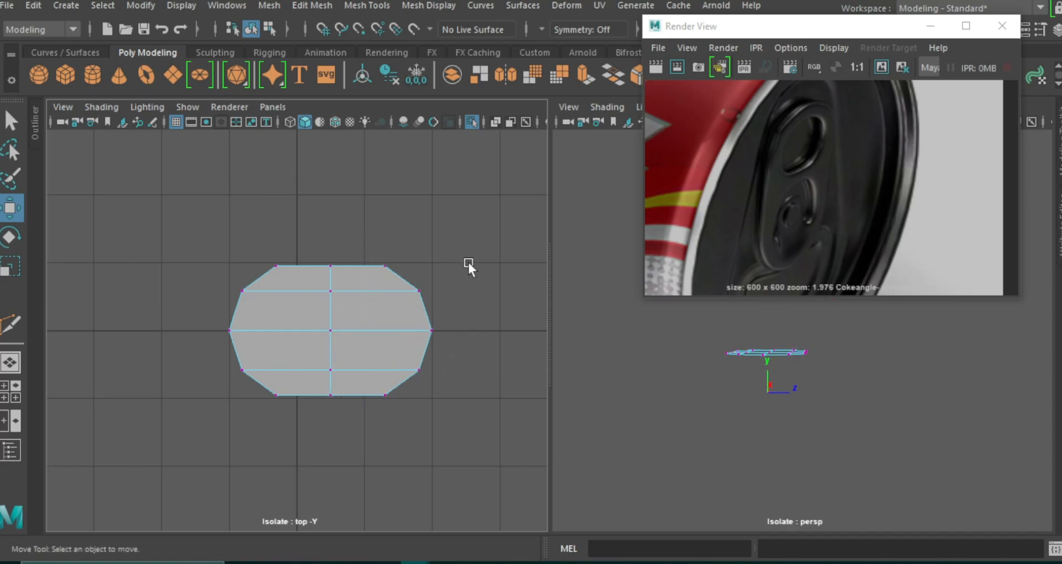
# Cut an edge line across the three horizontal edges near the disc's right end, bowed outward to follow the rim.
pyautogui.moveTo(779, 31); pyautogui.dragTo(761, 176)
pyautogui.scroll(2, 421, 267)
pyautogui.scroll(2, 420, 313)
pyautogui.click(838, 74)
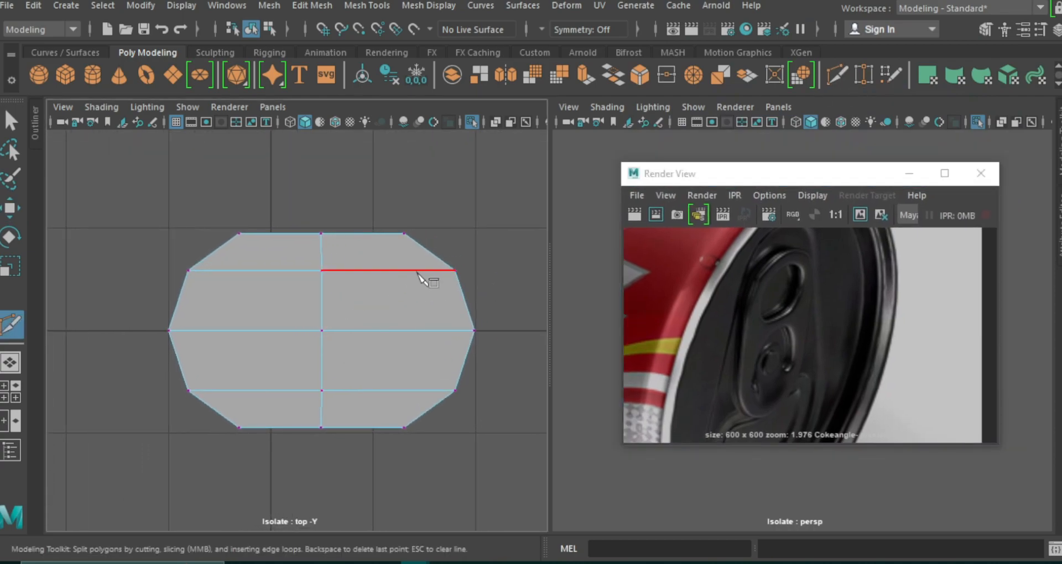
pyautogui.click(422, 270)
pyautogui.click(444, 331)
pyautogui.click(419, 390)
pyautogui.press('Return')
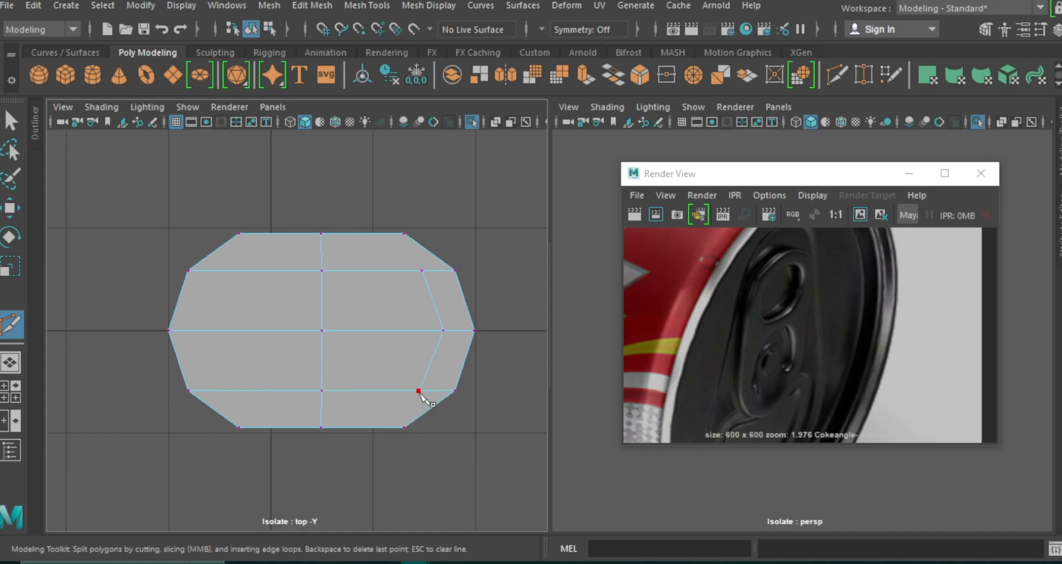
# Cut a second vertical edge line across the three horizontal edges just right of the disc's center column.
pyautogui.click(359, 391)
pyautogui.click(362, 331)
pyautogui.click(363, 271)
pyautogui.press('Return')
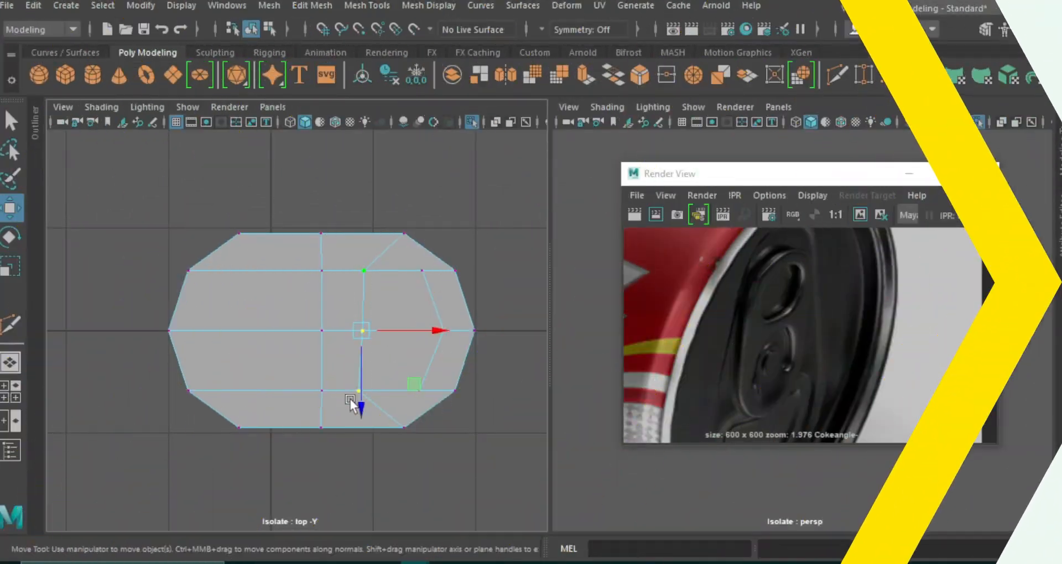
# Align the vertices of the new inner cut along X, and level the upper and lower vertices of the outer cut.
pyautogui.press('r')
pyautogui.moveTo(432, 334); pyautogui.dragTo(325, 351)
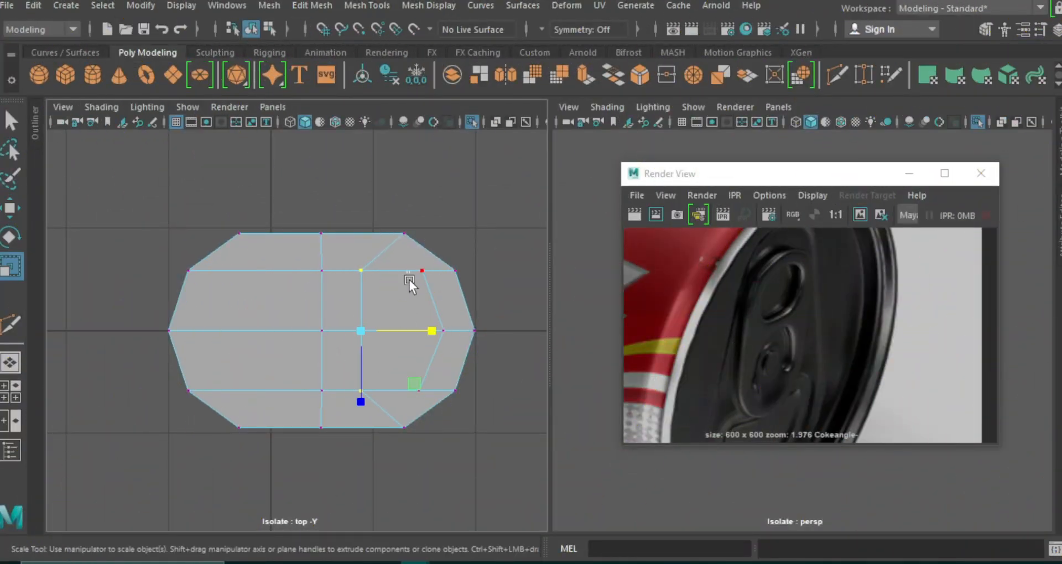
pyautogui.click(419, 379)
pyautogui.keyDown('shift'); pyautogui.moveTo(427, 331); pyautogui.dragTo(427, 331); pyautogui.keyUp('shift')
pyautogui.click(420, 330)
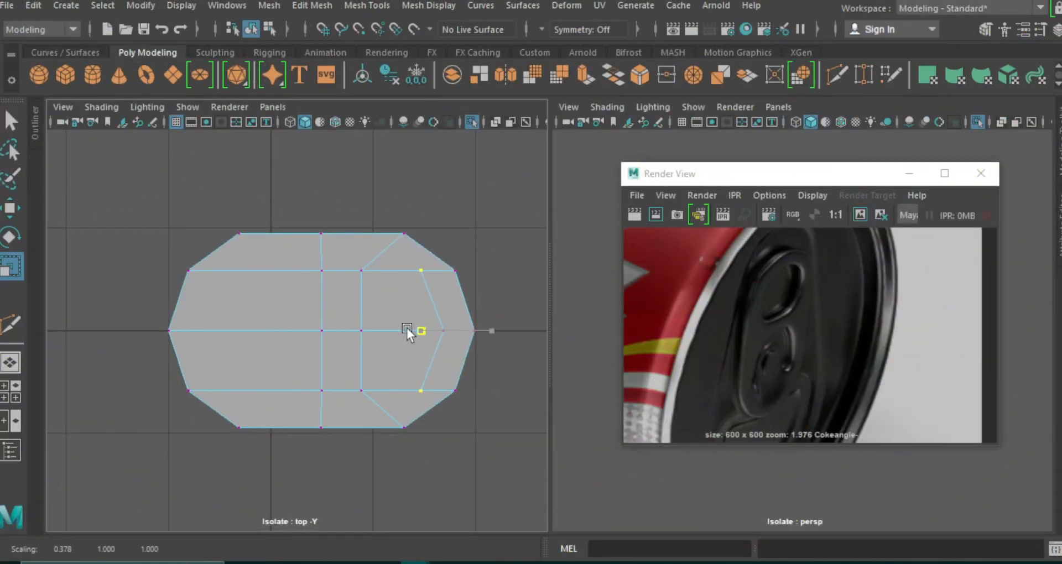
pyautogui.click(505, 374)
# Insert an edge loop between the two cuts on the right half and scale it slightly outward along Z.
pyautogui.press('g')
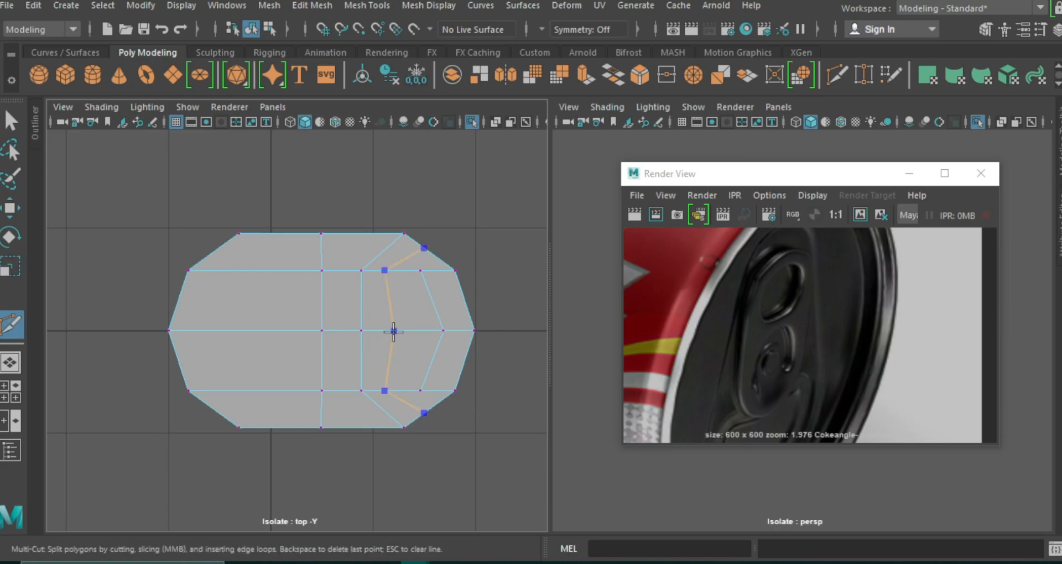
pyautogui.keyDown('ctrl'); pyautogui.click(399, 331); pyautogui.keyUp('ctrl')
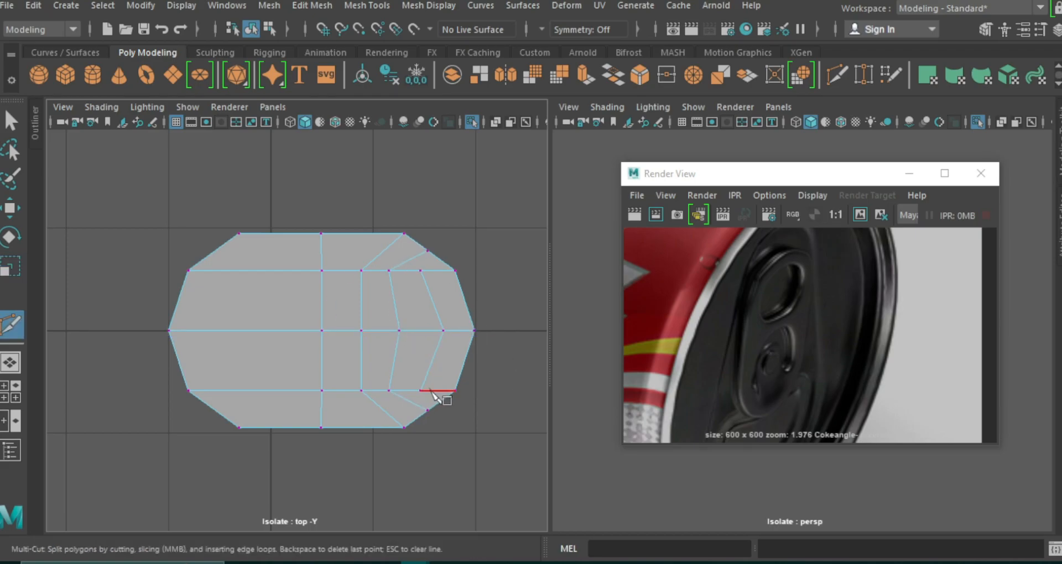
pyautogui.press('w')
pyautogui.moveTo(390, 357); pyautogui.dragTo(391, 335, button='right')
pyautogui.doubleClick(397, 350)
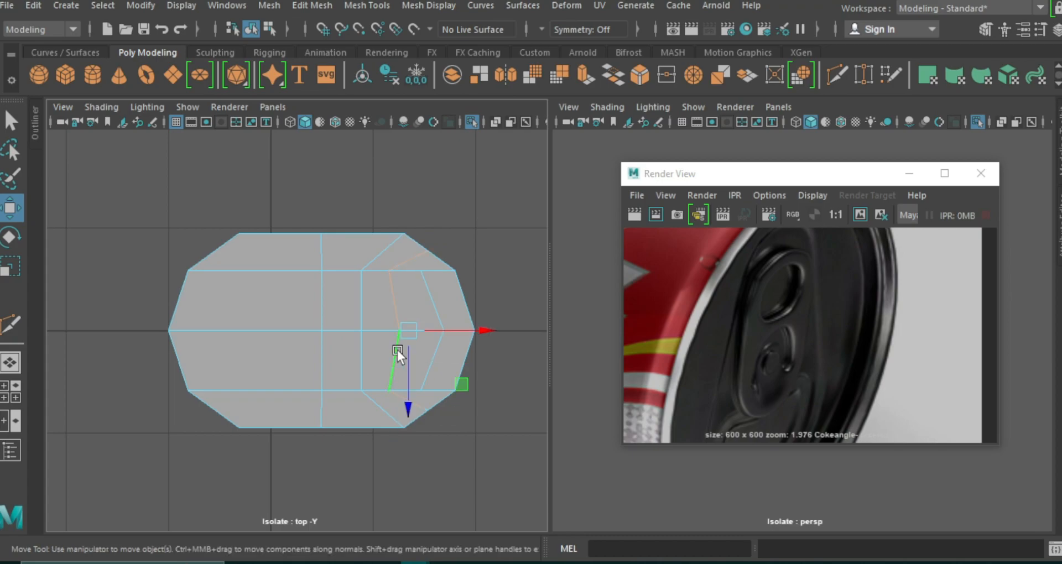
pyautogui.press('r')
pyautogui.moveTo(406, 400); pyautogui.dragTo(412, 409)
pyautogui.press('w')
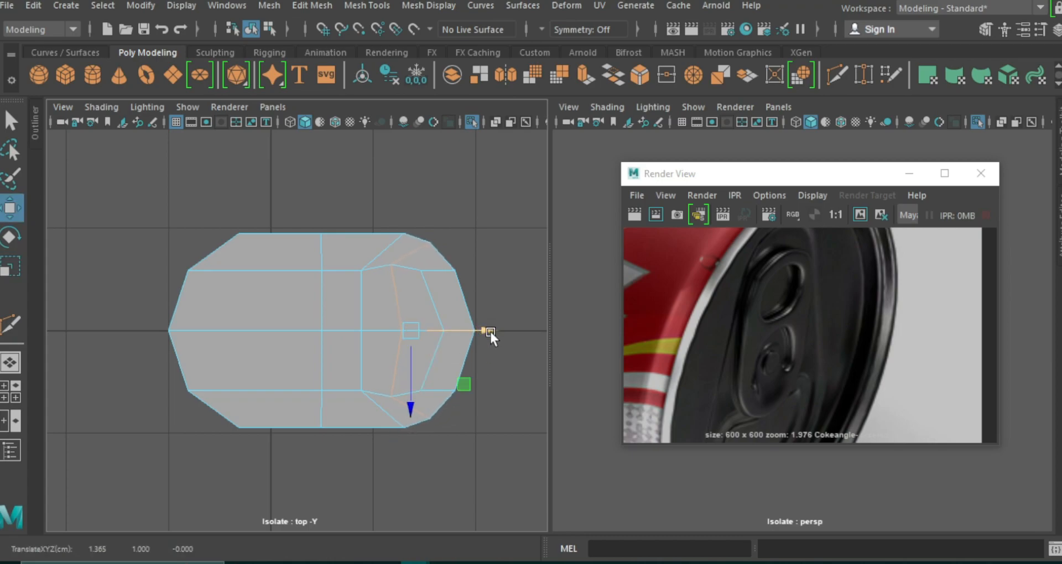
# Delete all faces on the left half of the disc.
pyautogui.moveTo(264, 115); pyautogui.dragTo(243, 166, button='right')
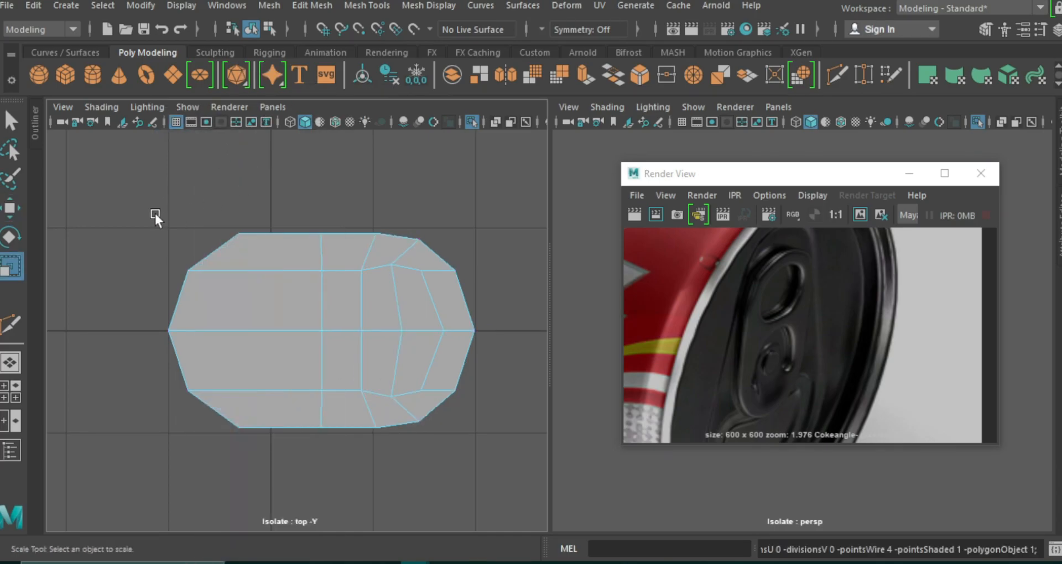
pyautogui.moveTo(155, 216); pyautogui.dragTo(285, 465)
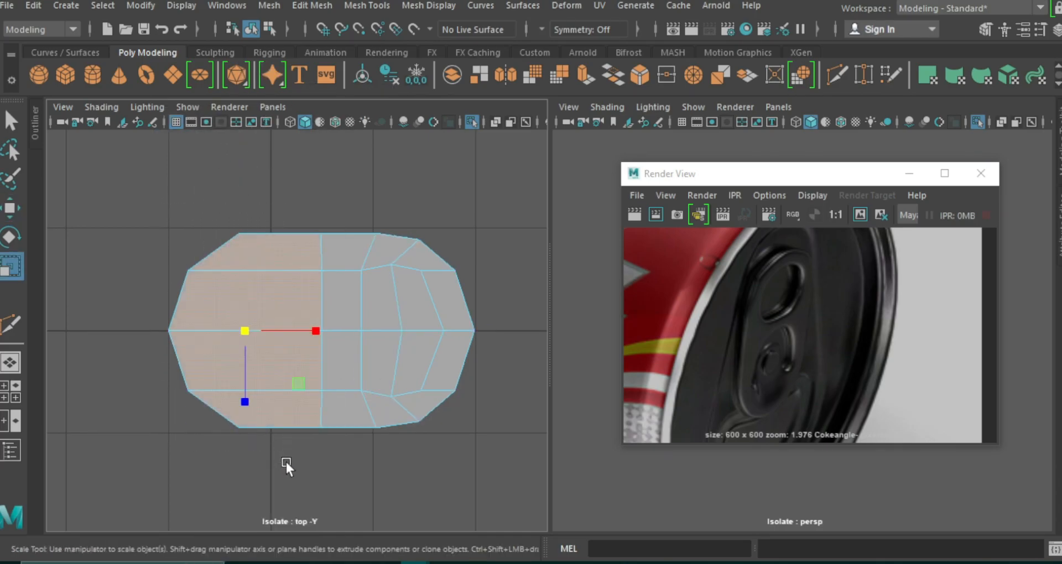
pyautogui.press('Delete')
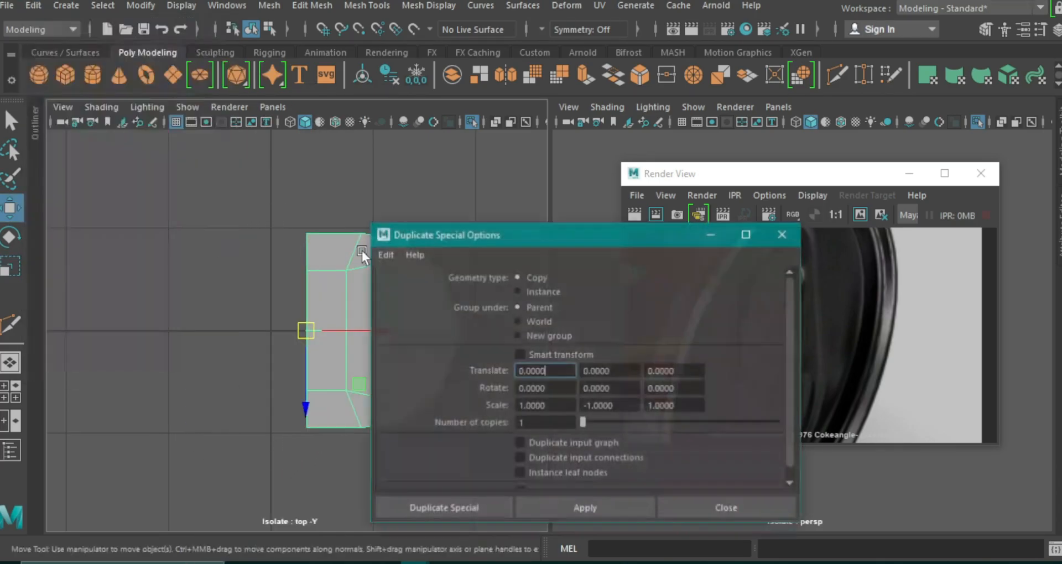
# Mirror the remaining half with Duplicate Special using an X scale of -1, and combine both halves into one mesh.
pyautogui.moveTo(362, 244); pyautogui.dragTo(297, 130)
pyautogui.keyDown('alt'); pyautogui.moveTo(823, 384); pyautogui.dragTo(730, 411); pyautogui.keyUp('alt')
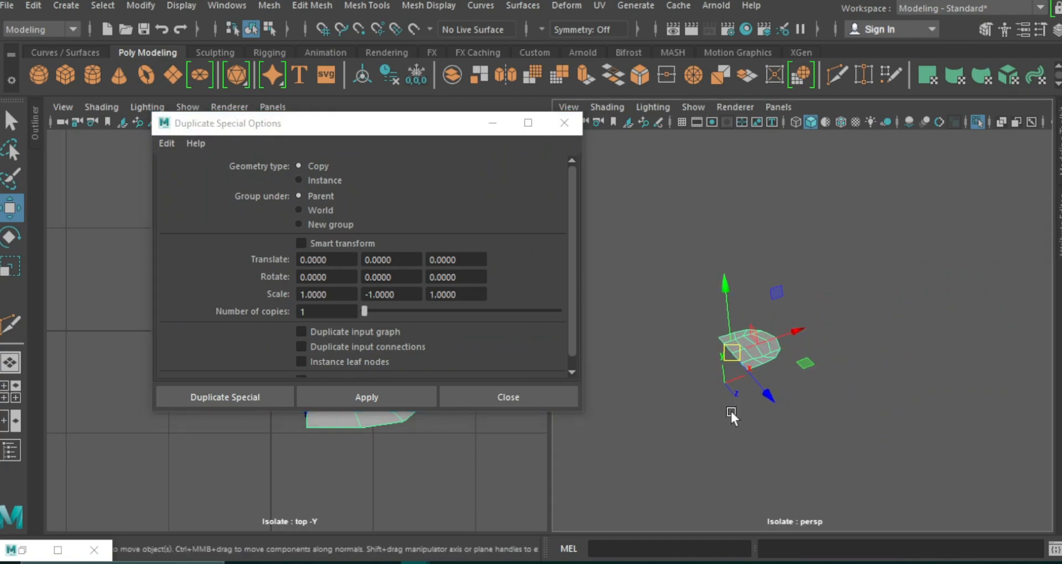
pyautogui.click(300, 294)
pyautogui.write('-')
pyautogui.click(369, 294)
pyautogui.write('-')
pyautogui.click(354, 396)
pyautogui.click(269, 5)
pyautogui.click(351, 62)
# Flatten the vertices along the center seam in X and merge them.
pyautogui.press('F9')
pyautogui.moveTo(302, 222); pyautogui.dragTo(320, 440)
pyautogui.press('r')
pyautogui.click(376, 333)
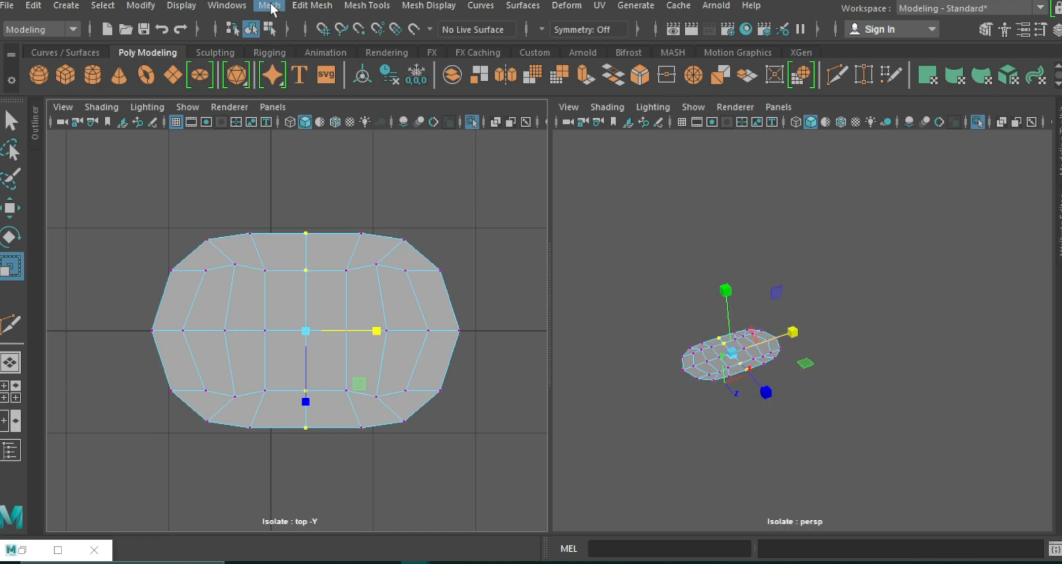
pyautogui.click(312, 5)
pyautogui.click(360, 175)
pyautogui.moveTo(360, 178); pyautogui.dragTo(423, 99, button='right')
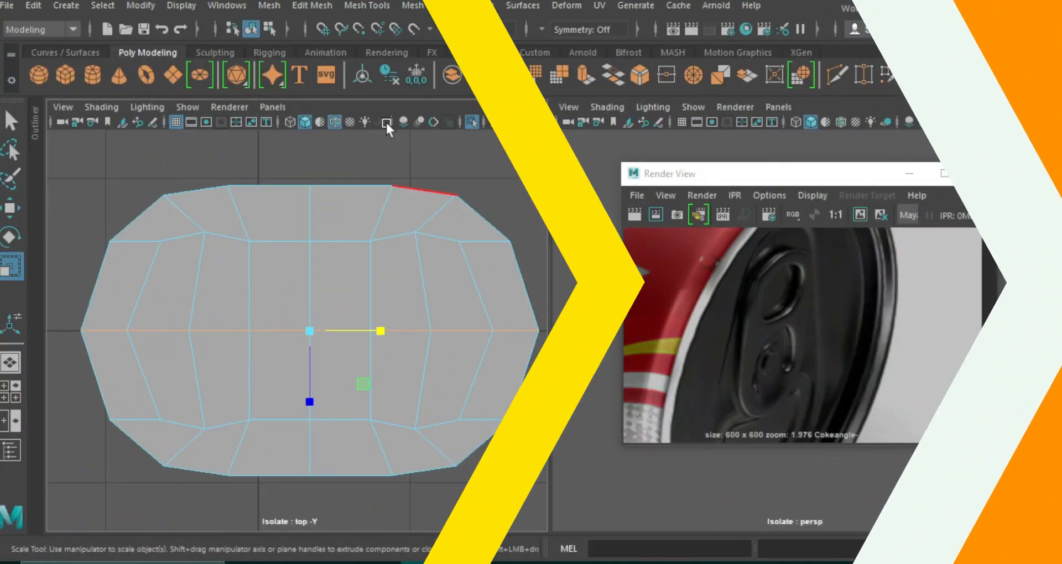
# Bevel the lengthwise center edge loop with a fraction of 0.3.
pyautogui.click(312, 6)
pyautogui.click(379, 65)
pyautogui.moveTo(427, 151); pyautogui.dragTo(409, 152)
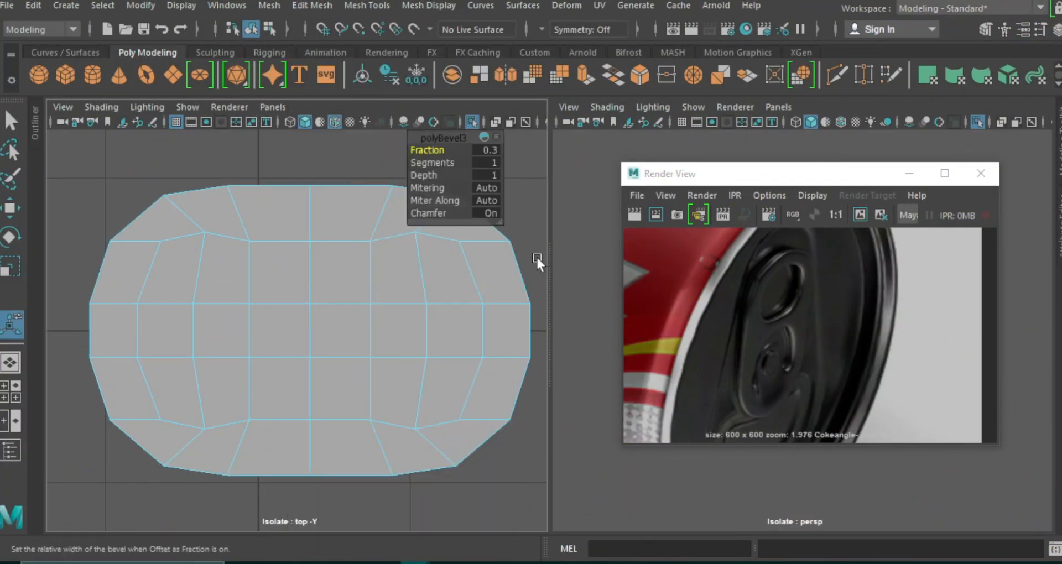
# Move the short inner edge at the tab's right end outward along X.
pyautogui.click(485, 328)
pyautogui.press('w')
pyautogui.moveTo(526, 331); pyautogui.dragTo(536, 330)
# Check the smoothed shape and delete the inner faces on the right half to open the finger hole.
pyautogui.press('3')
pyautogui.press('1')
pyautogui.press('3')
pyautogui.moveTo(463, 275); pyautogui.dragTo(404, 389)
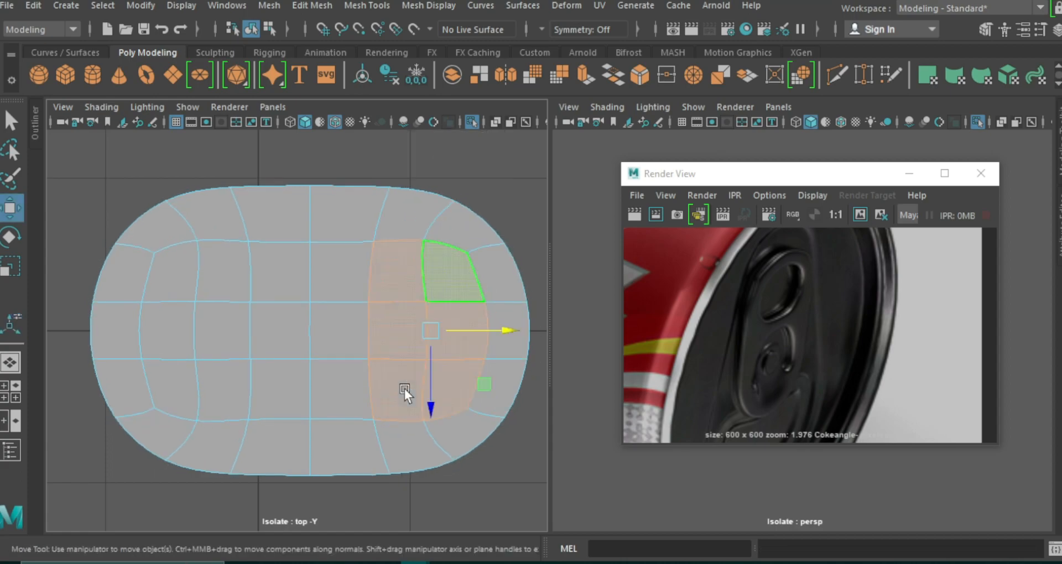
pyautogui.press('Delete')
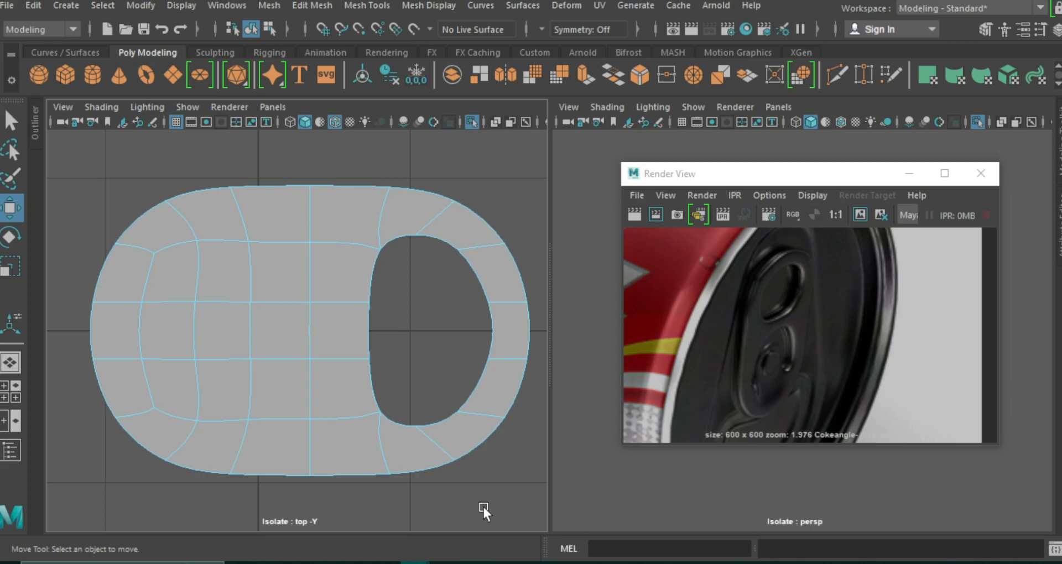
# Return to the unsmoothed display and shift the middle edges toward the finger hole to narrow the bridge beside it.
pyautogui.click(309, 310)
pyautogui.press('1')
pyautogui.moveTo(384, 334); pyautogui.dragTo(400, 329)
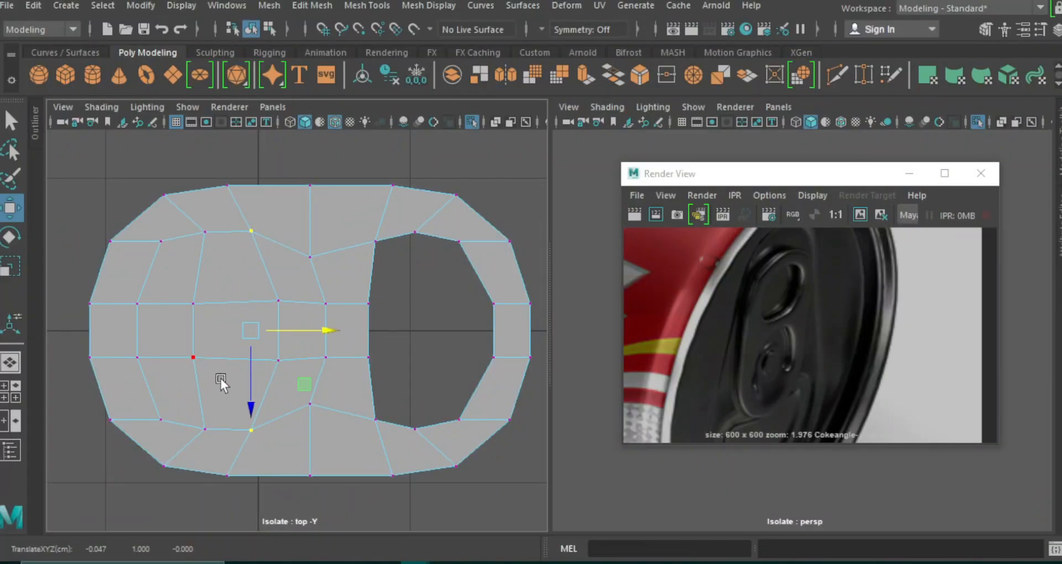
# Delete the faces around the tab's left center to open a U-shaped slot around a central tongue.
pyautogui.moveTo(222, 379); pyautogui.dragTo(233, 395, button='right')
pyautogui.click(234, 395)
pyautogui.press('Delete')
pyautogui.click(283, 385)
pyautogui.press('Delete')
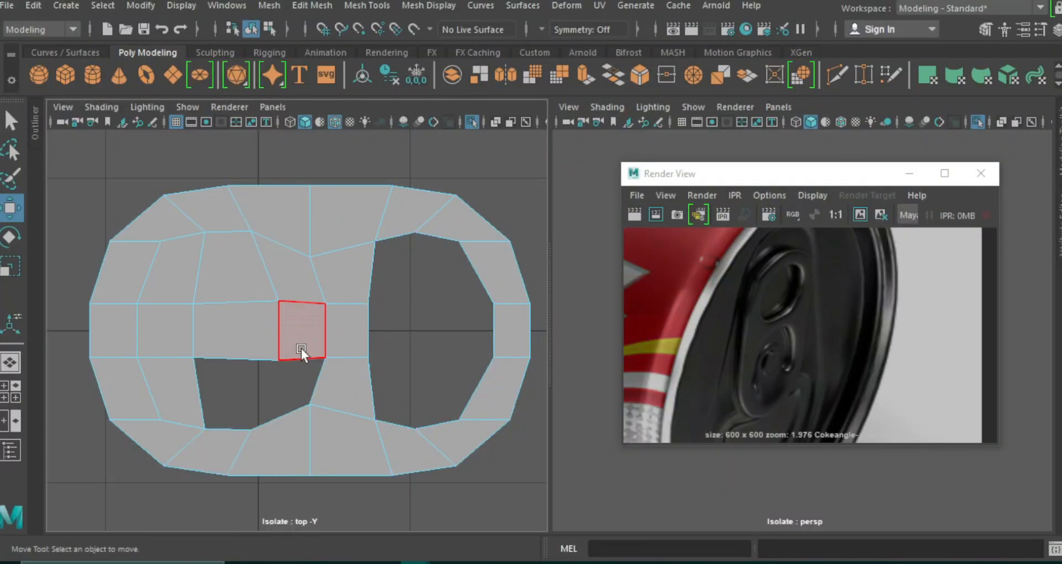
pyautogui.click(301, 348)
pyautogui.press('Delete')
pyautogui.click(292, 285)
pyautogui.press('Delete')
# Widen the tongue's base vertices along Z, align the slot's corner vertices, and move the tongue's tip 0.186 along X.
pyautogui.press('r')
pyautogui.moveTo(194, 398); pyautogui.dragTo(195, 511)
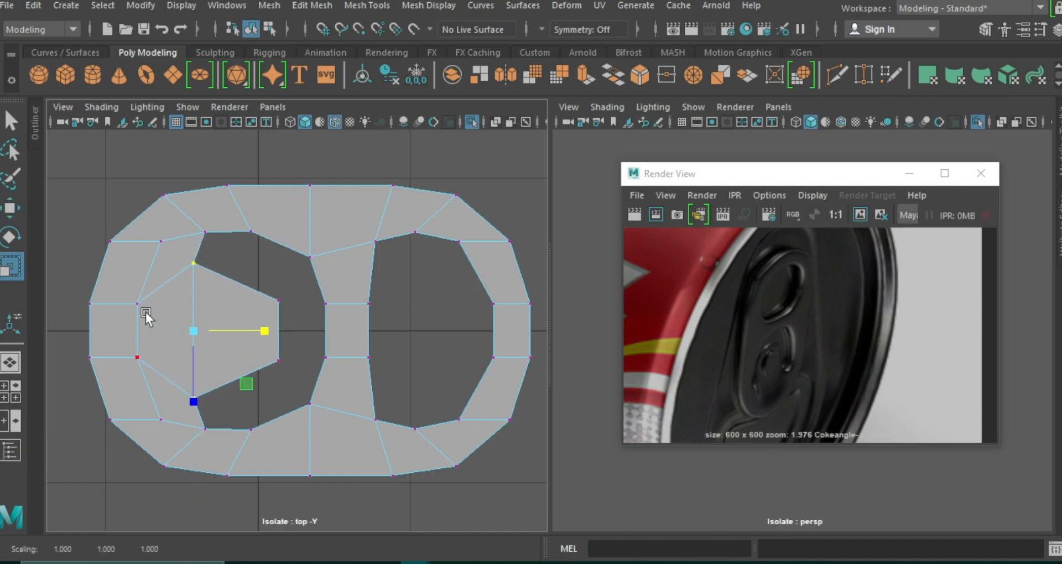
pyautogui.moveTo(221, 222); pyautogui.dragTo(199, 442)
pyautogui.moveTo(275, 332); pyautogui.dragTo(163, 321)
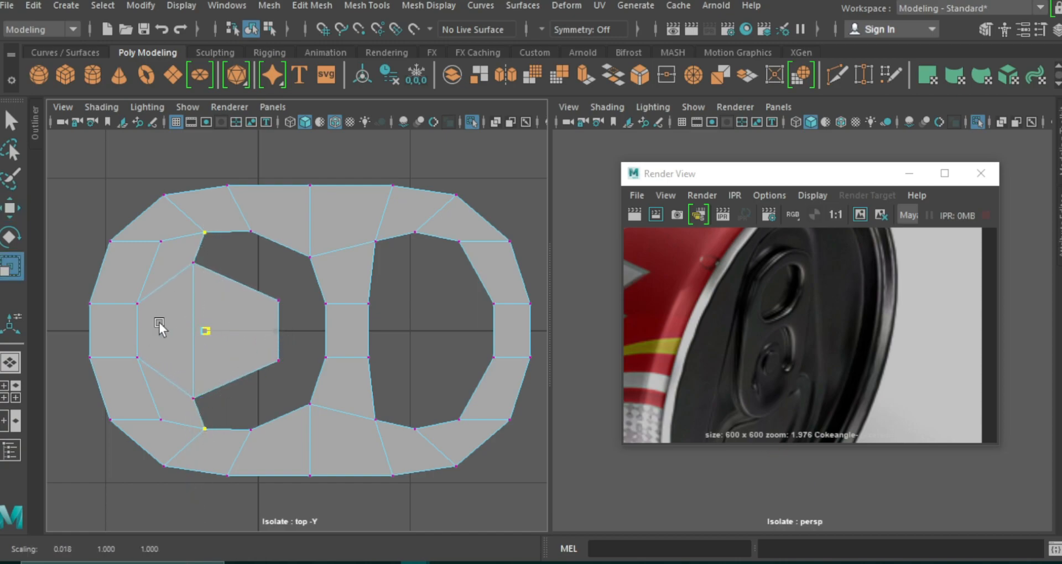
pyautogui.moveTo(291, 283); pyautogui.dragTo(266, 372)
pyautogui.moveTo(348, 330); pyautogui.dragTo(215, 336)
pyautogui.press('w')
pyautogui.moveTo(354, 331); pyautogui.dragTo(363, 330)
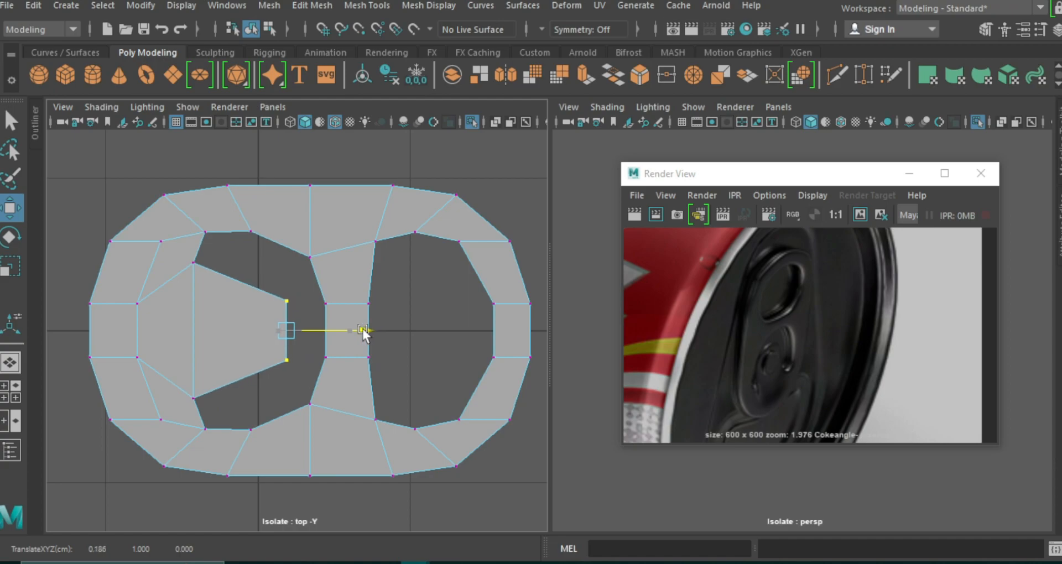
# Scale the vertex pairs at the tab's left end along Z to widen that end.
pyautogui.moveTo(148, 301); pyautogui.dragTo(118, 467)
pyautogui.press('r')
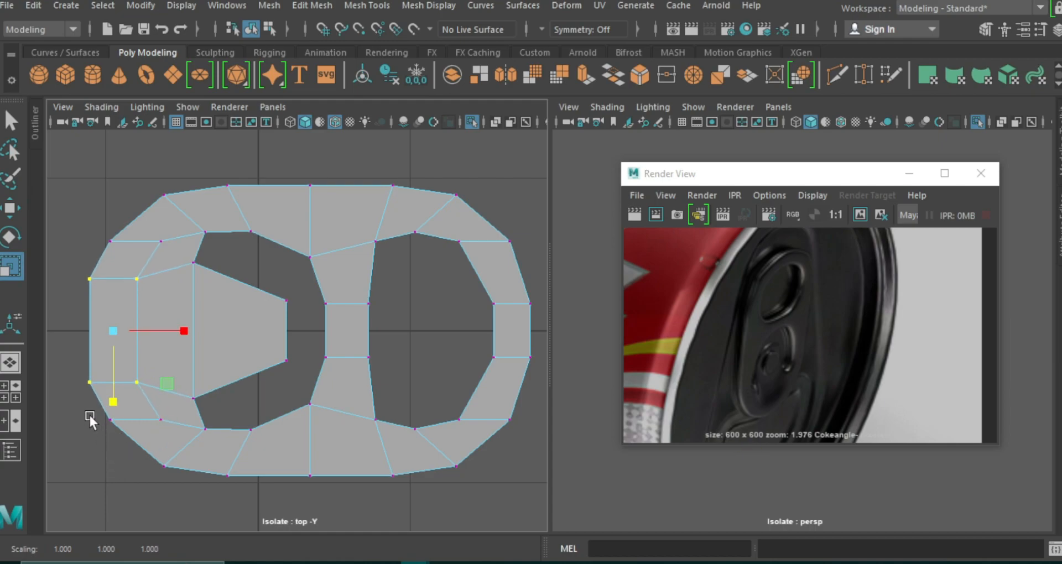
pyautogui.moveTo(107, 229); pyautogui.dragTo(135, 415)
pyautogui.click(149, 399)
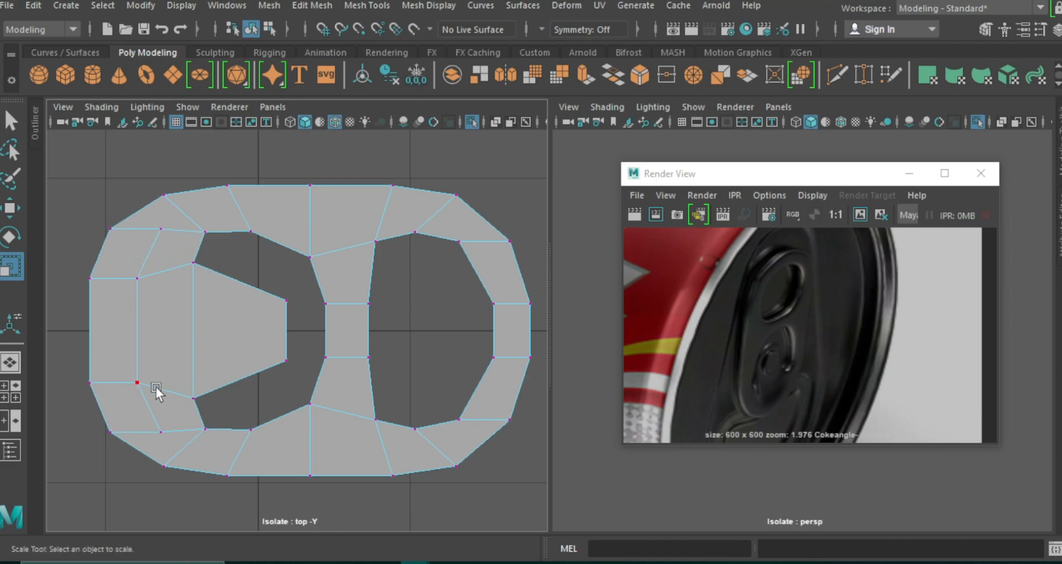
pyautogui.moveTo(171, 220); pyautogui.dragTo(148, 446)
pyautogui.moveTo(160, 402); pyautogui.dragTo(159, 396)
# Move the left end's outer corner vertices inward along X, spread them along Z, and check the smoothed shape.
pyautogui.moveTo(105, 207); pyautogui.dragTo(125, 449)
pyautogui.press('w')
pyautogui.moveTo(181, 331); pyautogui.dragTo(189, 331)
pyautogui.press('r')
pyautogui.moveTo(117, 402); pyautogui.dragTo(118, 410)
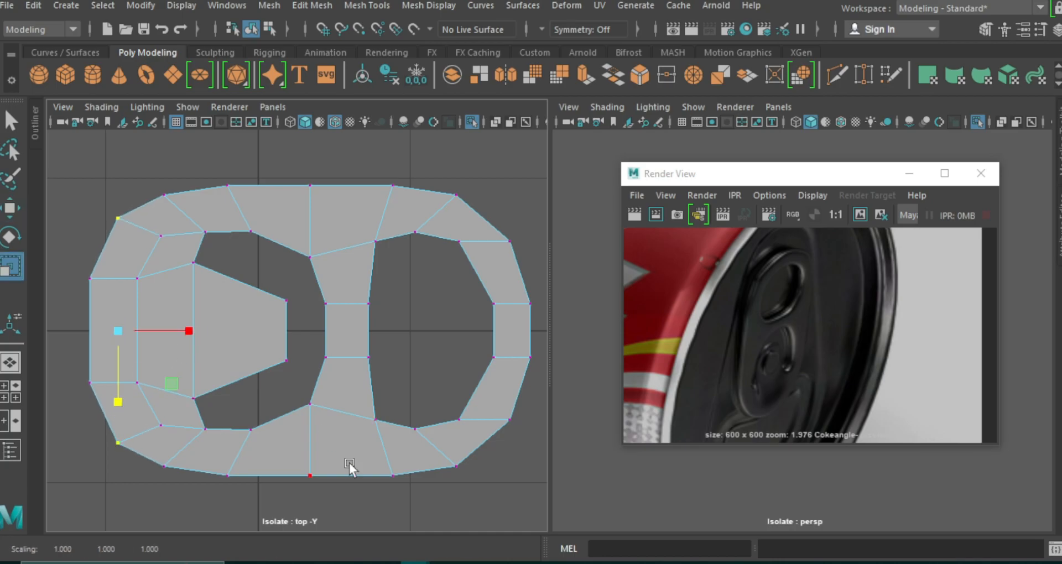
pyautogui.press('3')
pyautogui.press('1')
# Insert a vertical edge loop across the tongue and scale it outward along Z to round the tongue.
pyautogui.click(837, 75)
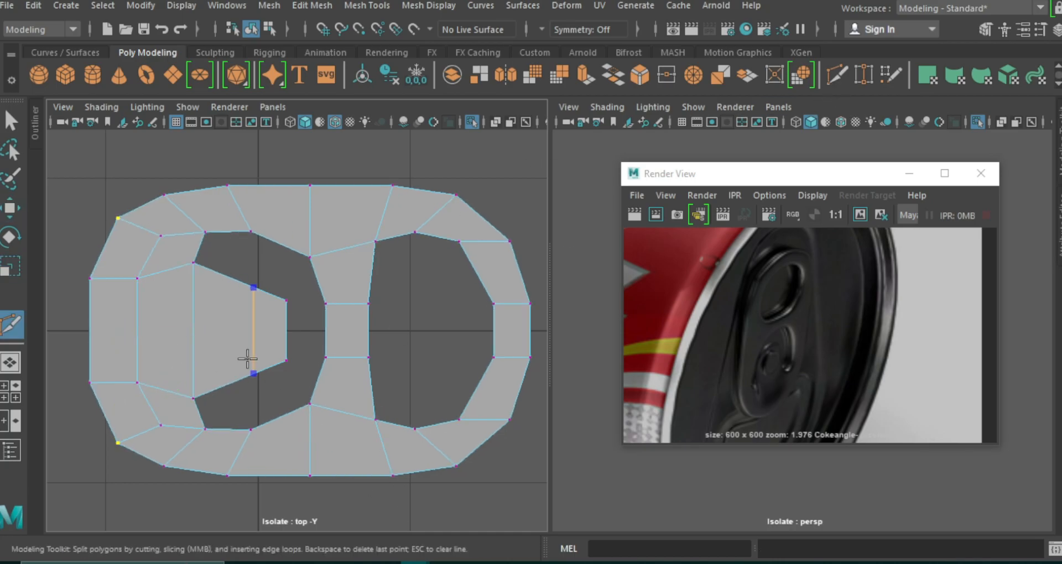
pyautogui.keyDown('ctrl'); pyautogui.click(241, 359); pyautogui.keyUp('ctrl')
pyautogui.press('w')
pyautogui.press('r')
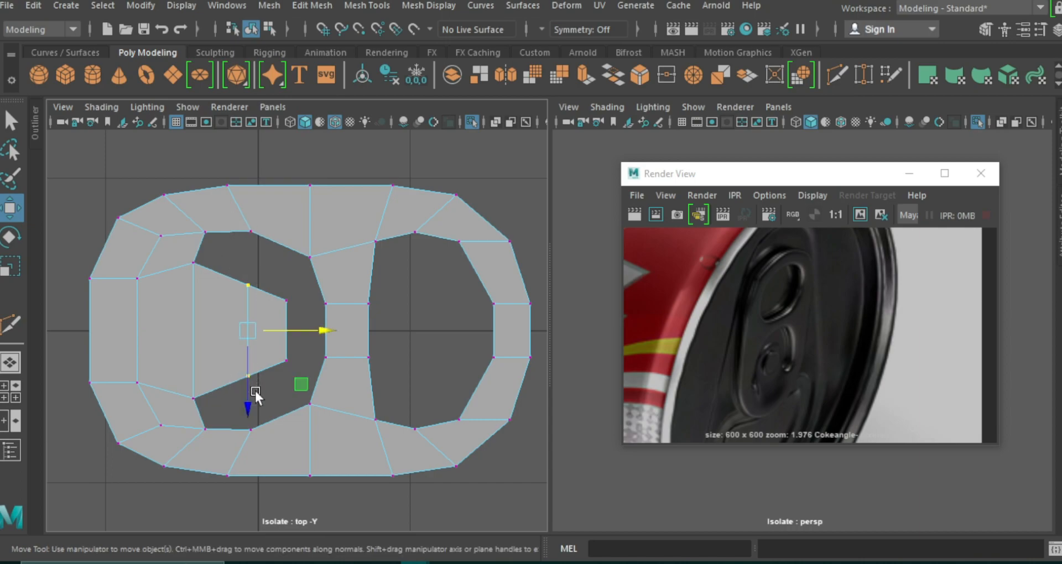
pyautogui.moveTo(248, 401); pyautogui.dragTo(248, 420)
pyautogui.press('1')
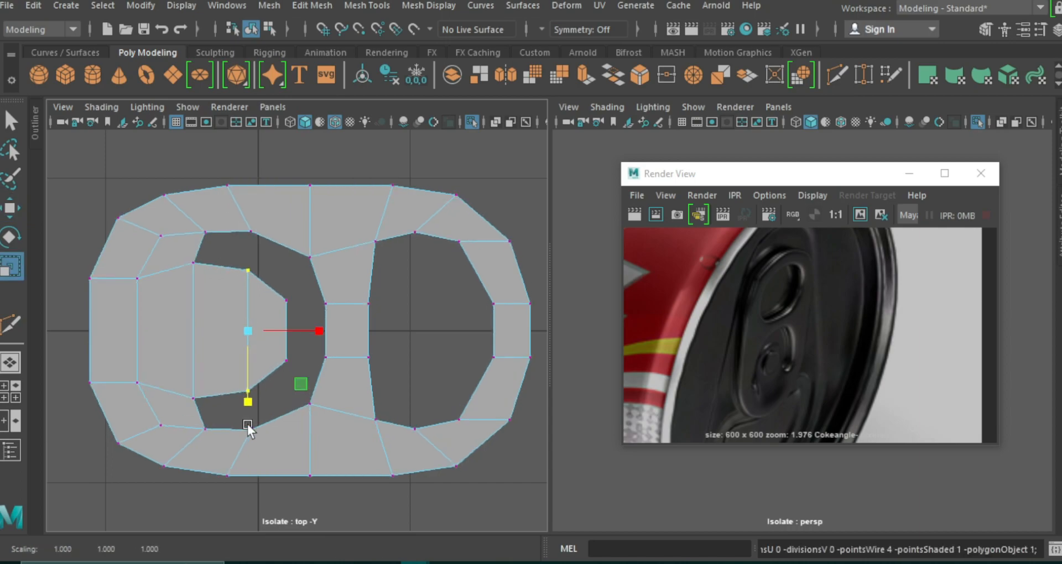
pyautogui.press('3')
pyautogui.press('1')
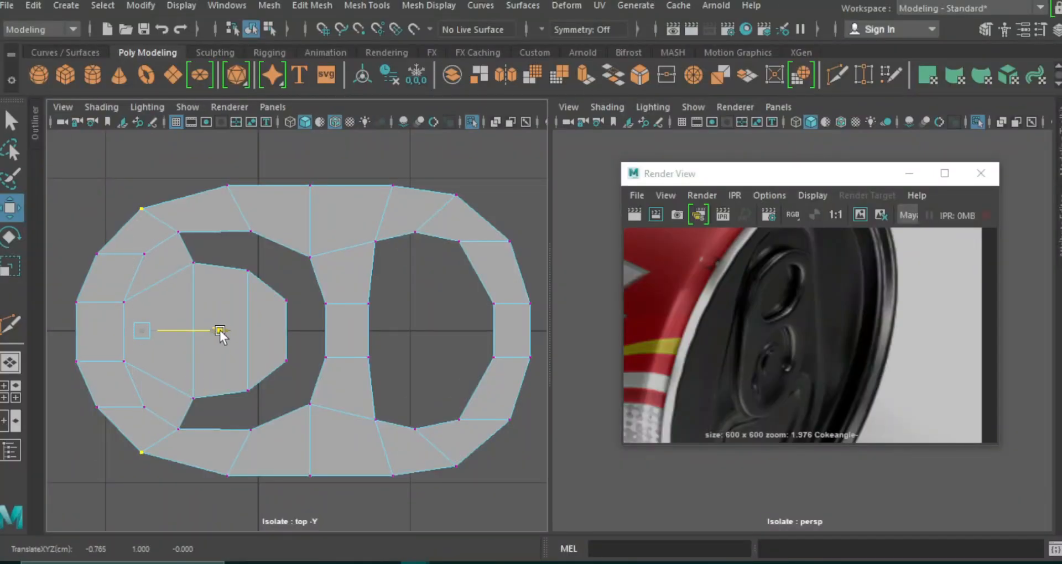
# Adjust the left end's outer rim vertices along X and Z into a rounder outline.
pyautogui.press('r')
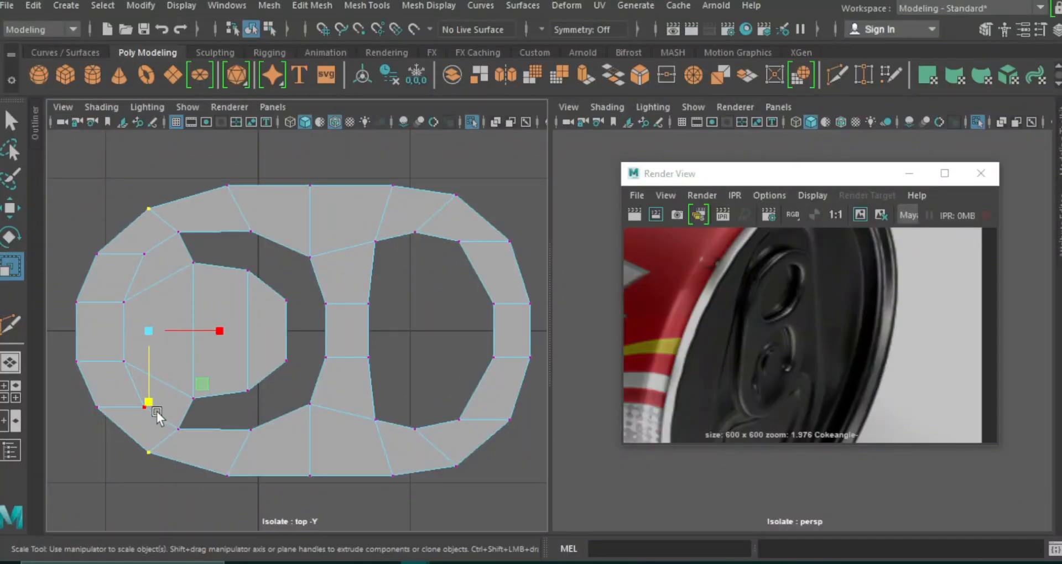
pyautogui.moveTo(151, 400); pyautogui.dragTo(150, 404)
pyautogui.press('w')
pyautogui.moveTo(230, 331); pyautogui.dragTo(236, 331)
pyautogui.press('r')
pyautogui.moveTo(154, 401); pyautogui.dragTo(153, 404)
pyautogui.moveTo(87, 240); pyautogui.dragTo(106, 446)
pyautogui.moveTo(98, 402); pyautogui.dragTo(97, 414)
pyautogui.click(296, 164)
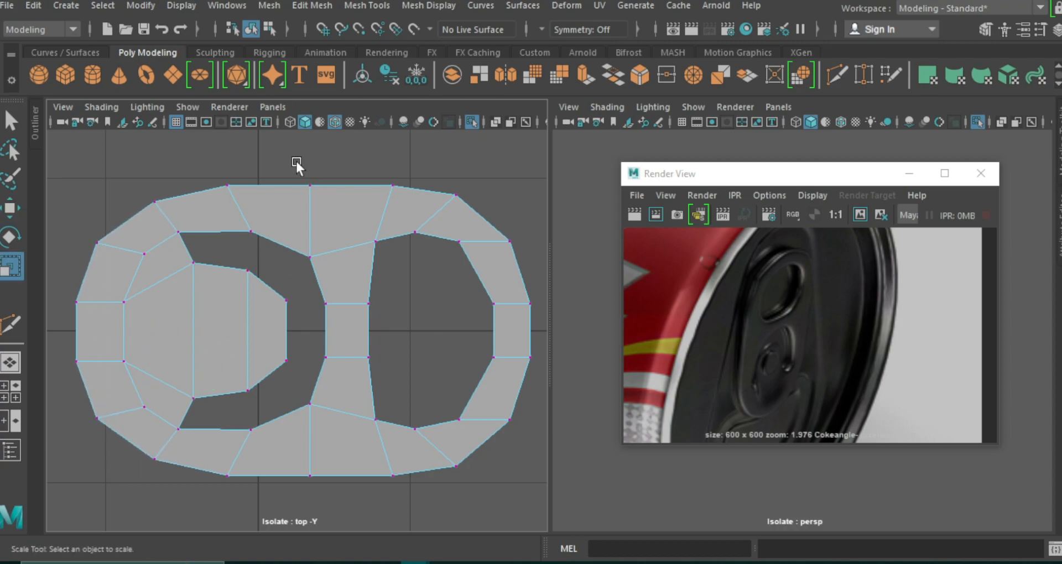
# Cut a vertical edge across the tongue's base and delete the diagonal corner edge with its vertices on the left end.
pyautogui.click(838, 78)
pyautogui.click(162, 382)
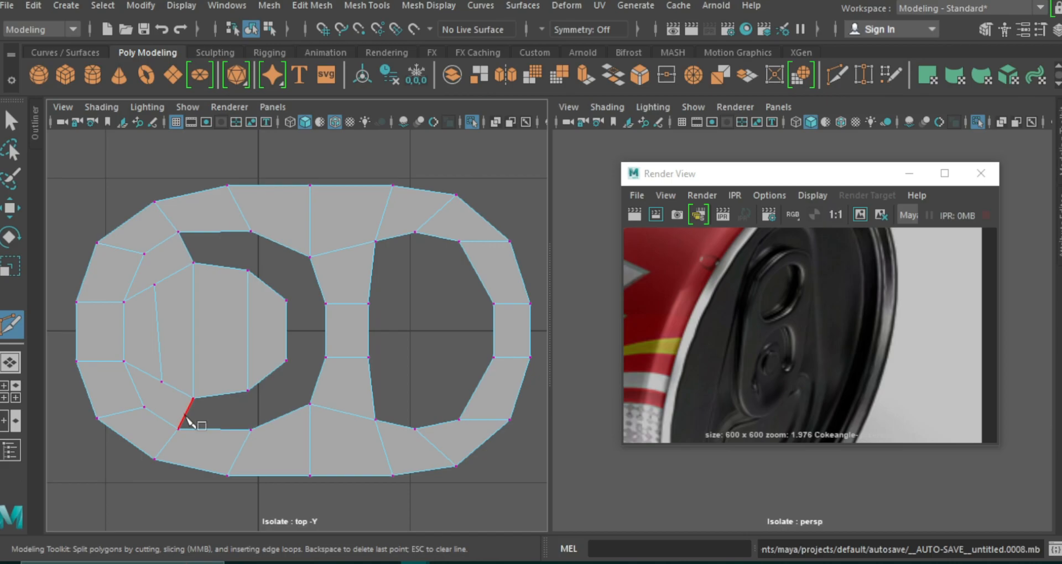
pyautogui.press('w')
pyautogui.moveTo(135, 403); pyautogui.dragTo(111, 408, button='right')
pyautogui.moveTo(93, 424); pyautogui.dragTo(92, 427)
pyautogui.press('Delete')
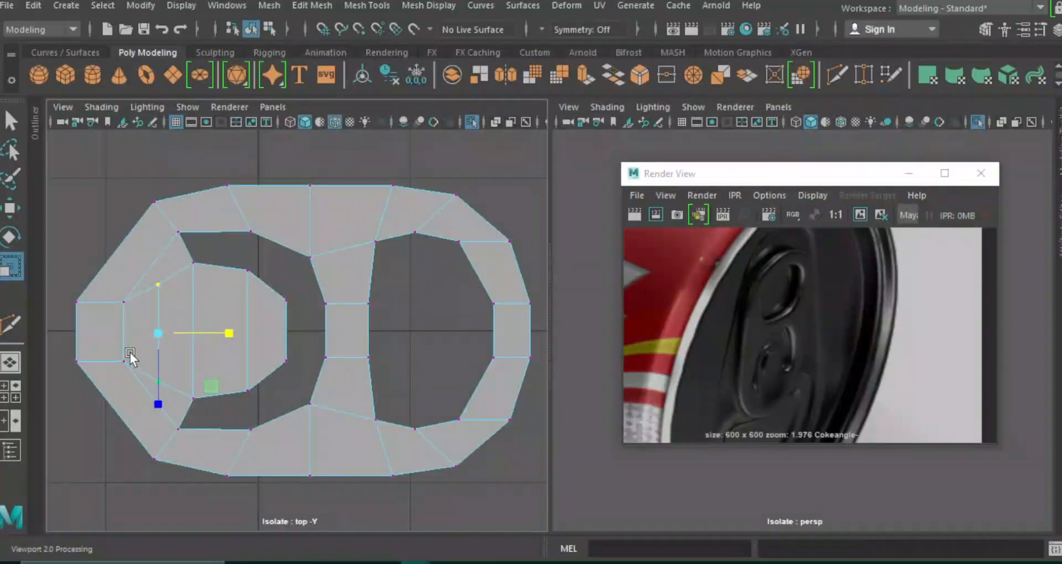
# Spread the left end's vertices along Z and widen its outermost pair further to even out the rim.
pyautogui.moveTo(73, 290); pyautogui.dragTo(107, 468)
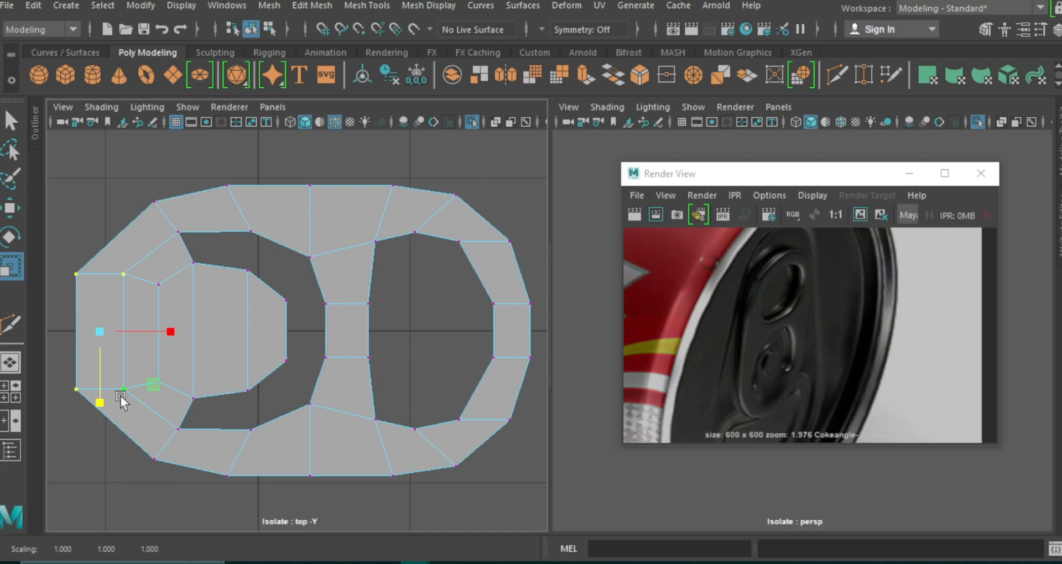
pyautogui.keyDown('ctrl'); pyautogui.moveTo(145, 264); pyautogui.dragTo(107, 403); pyautogui.keyUp('ctrl')
pyautogui.moveTo(76, 403); pyautogui.dragTo(79, 428)
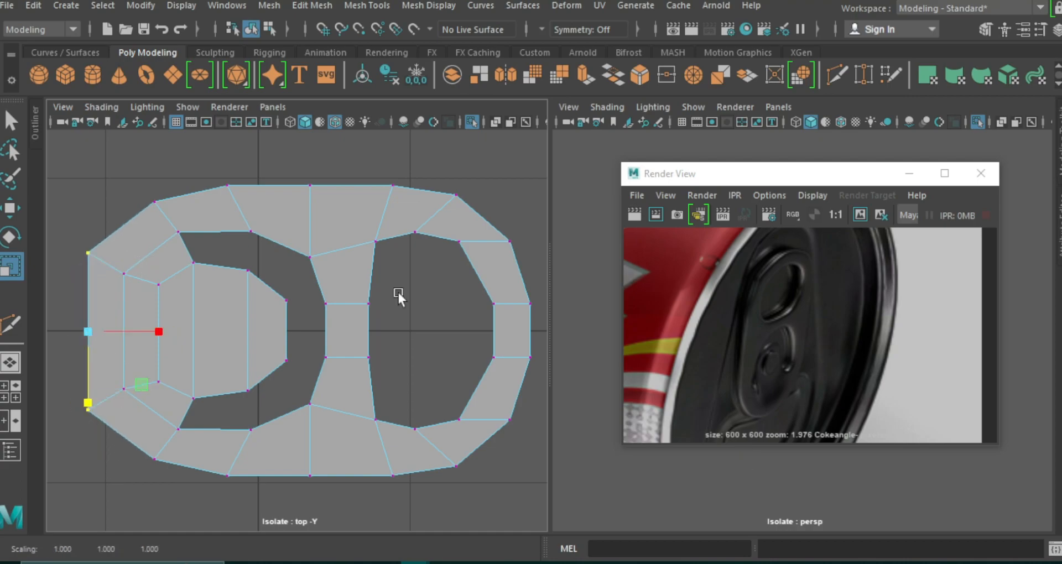
# Insert an edge loop around the middle of the tab's rim and cut edges through the crossbar to join it at both ends.
pyautogui.click(837, 77)
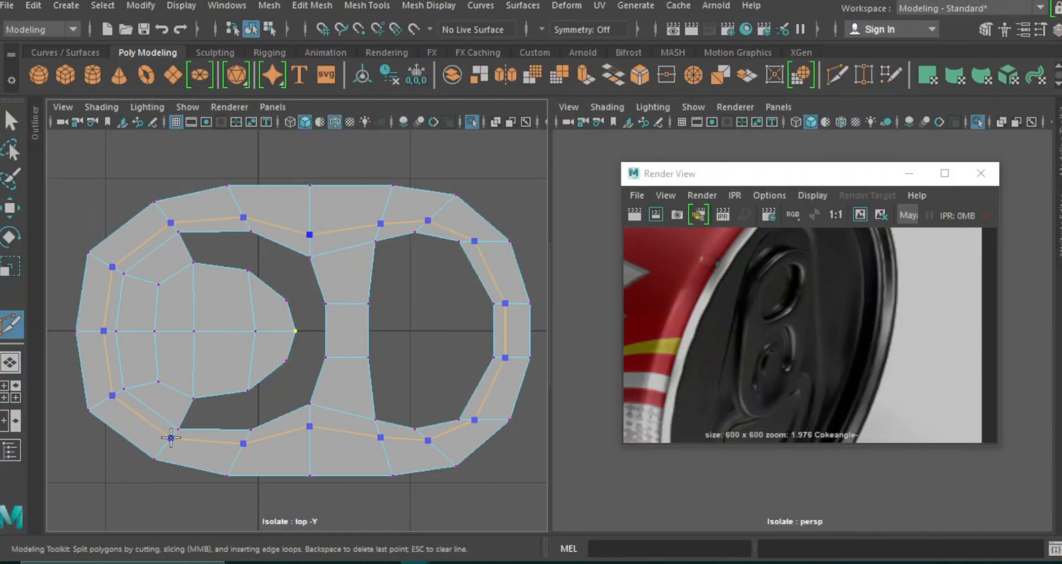
pyautogui.keyDown('ctrl'); pyautogui.click(166, 444); pyautogui.keyUp('ctrl')
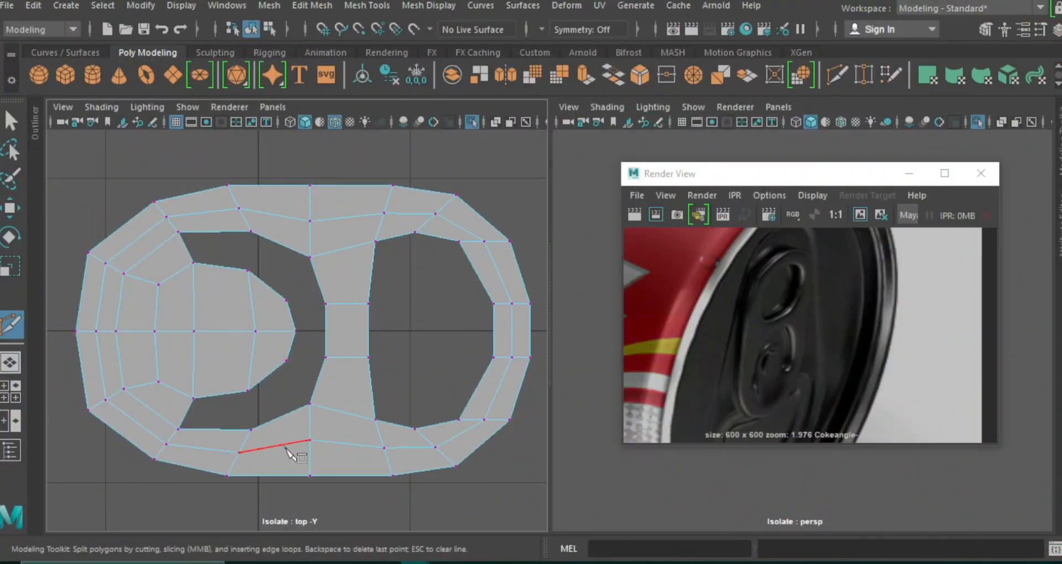
pyautogui.click(347, 304)
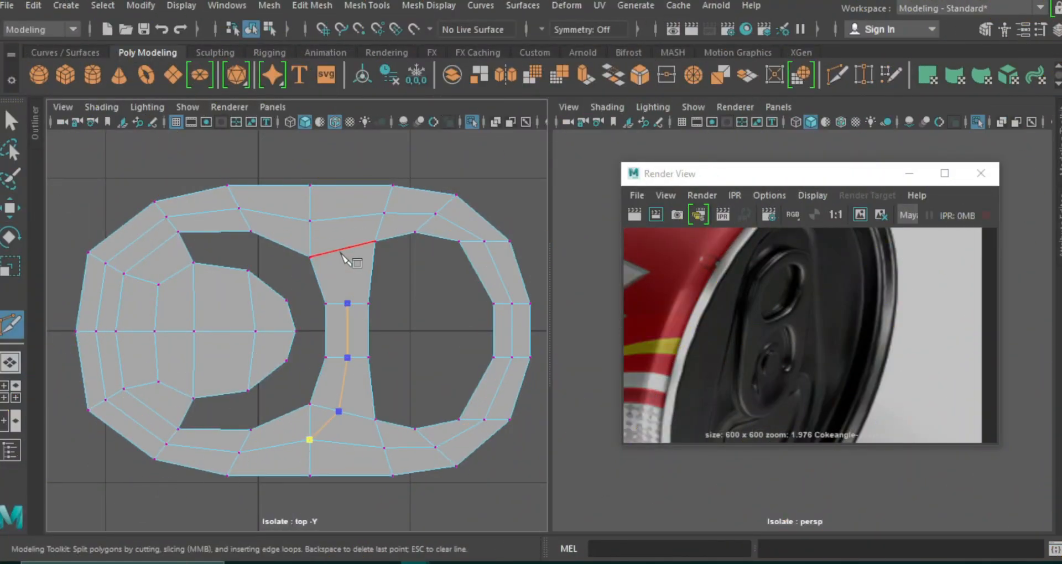
pyautogui.rightClick(347, 230)
pyautogui.click(340, 249)
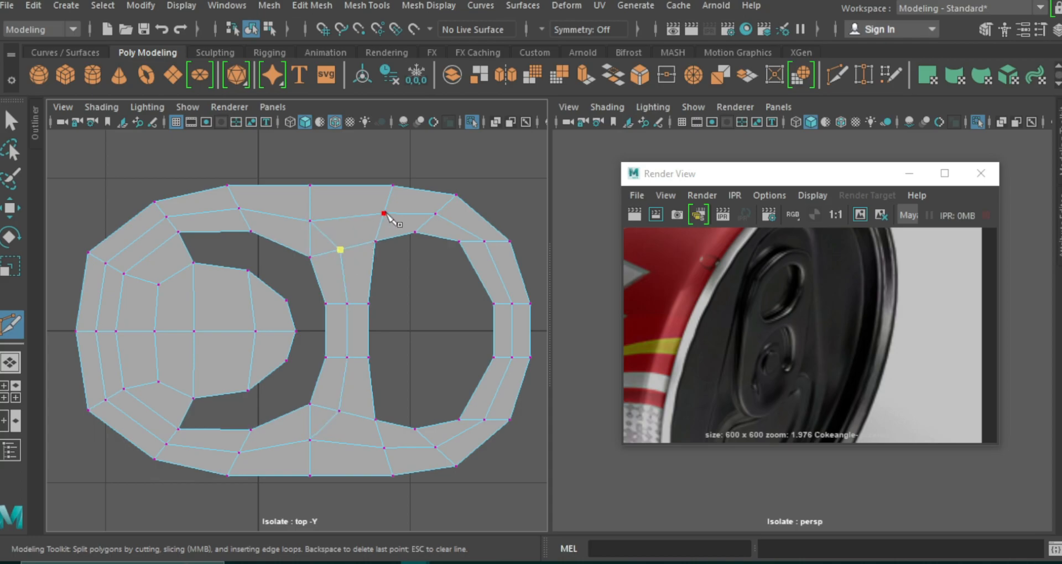
# Merge the clustered vertices where the crossbar meets the rim into a single vertex at each junction.
pyautogui.click(344, 411)
pyautogui.press('w')
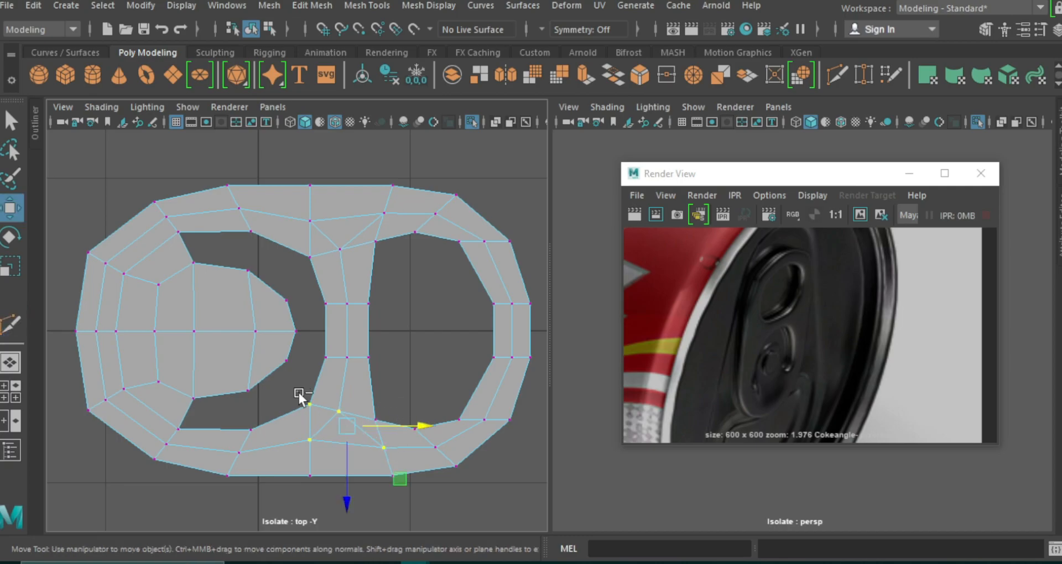
pyautogui.click(312, 6)
pyautogui.click(364, 190)
pyautogui.moveTo(375, 227); pyautogui.dragTo(375, 211, button='right')
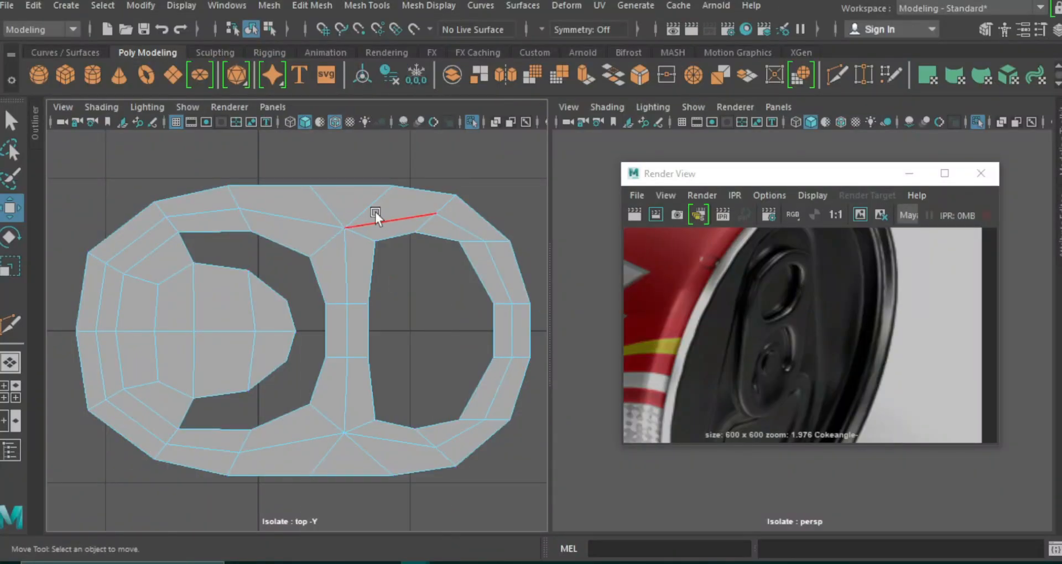
# Replace the diagonal edges at both crossbar junctions with a single straight edge running out to the tab's outer border.
pyautogui.click(333, 204)
pyautogui.click(344, 433)
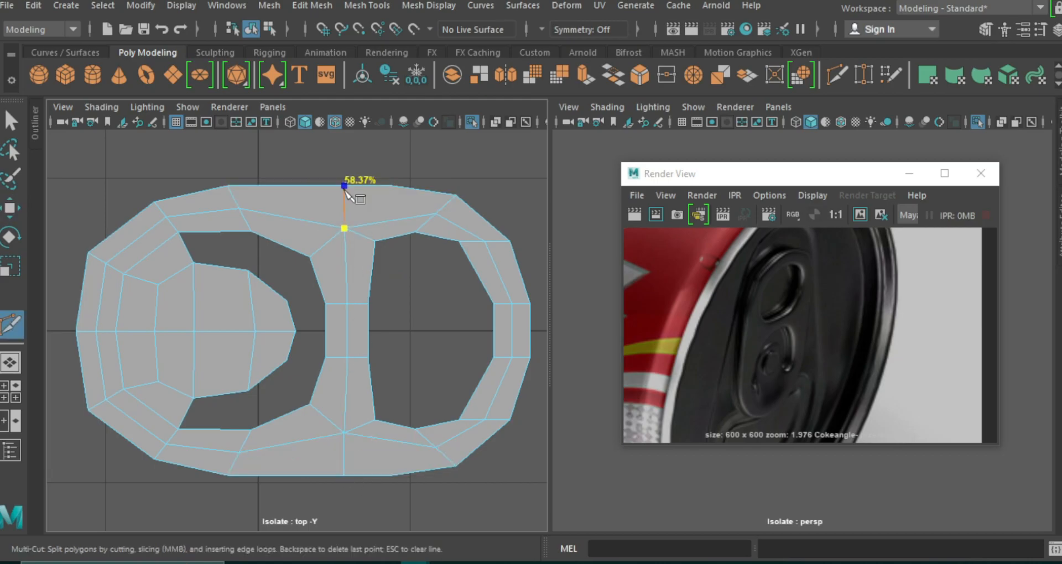
pyautogui.click(344, 187)
pyautogui.rightClick(344, 188)
# Narrow the face selection to the tongue and lower those faces slightly along Y.
pyautogui.moveTo(353, 166); pyautogui.dragTo(291, 116, button='right')
pyautogui.press('w')
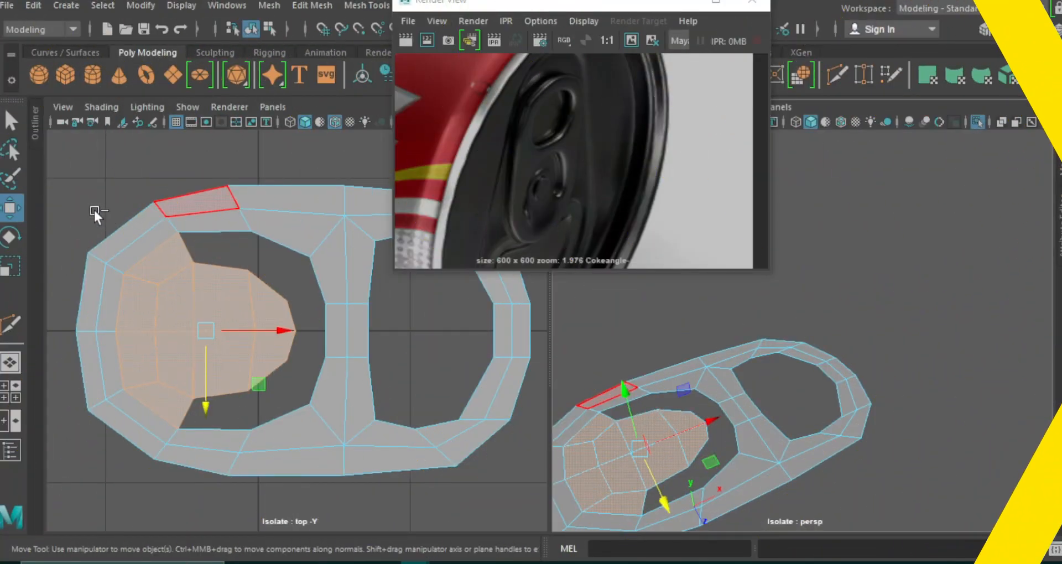
pyautogui.moveTo(84, 217); pyautogui.dragTo(142, 428)
pyautogui.moveTo(640, 385); pyautogui.dragTo(642, 393)
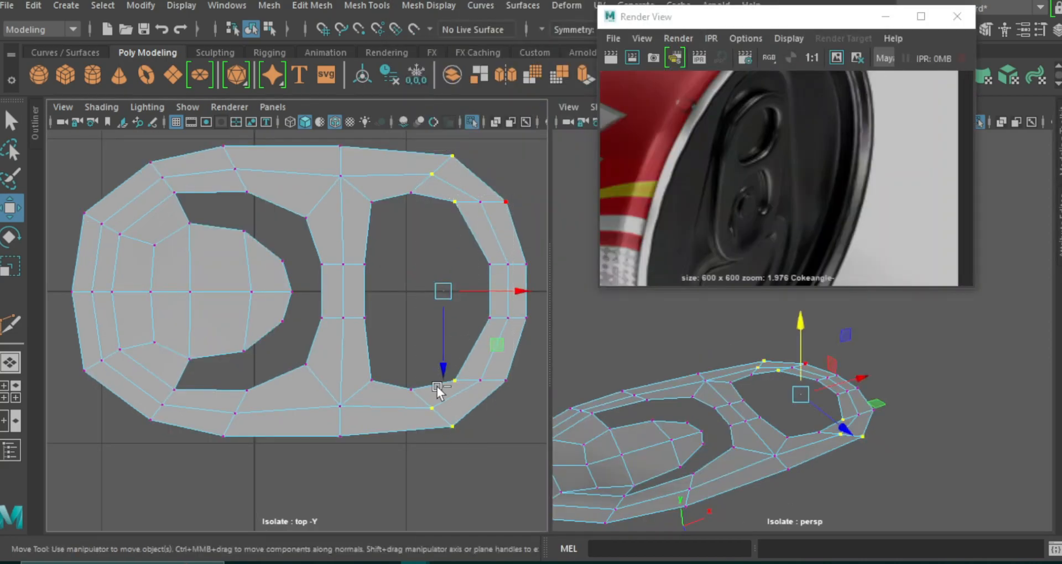
# Reshape the finger-hole end by moving its rim vertices along X and spreading them along Z, and check the smoothed preview.
pyautogui.moveTo(516, 292); pyautogui.dragTo(502, 292)
pyautogui.keyDown('ctrl'); pyautogui.moveTo(397, 165); pyautogui.dragTo(423, 413); pyautogui.keyUp('ctrl')
pyautogui.moveTo(507, 291); pyautogui.dragTo(489, 291)
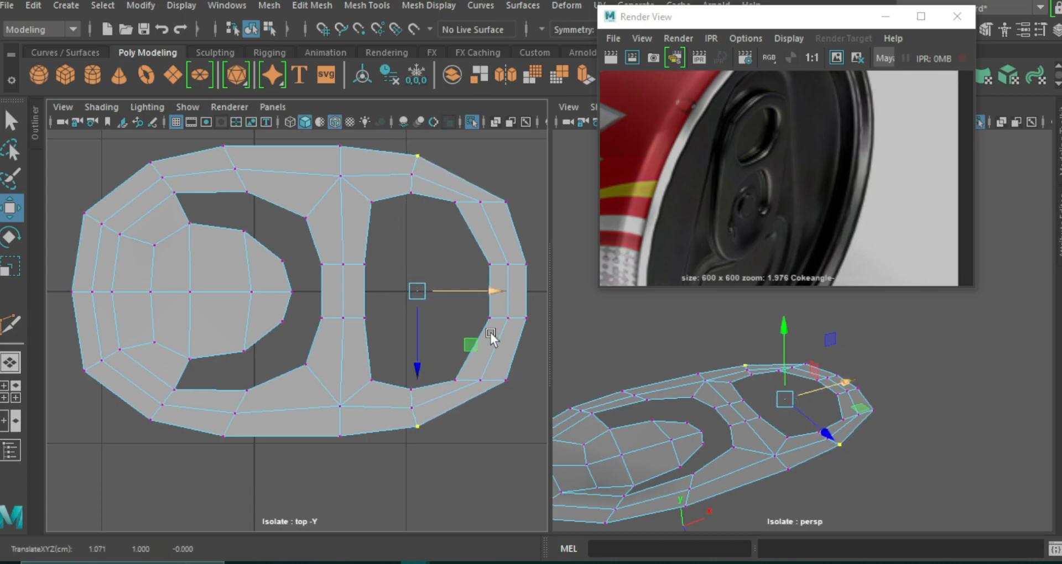
pyautogui.press('r')
pyautogui.moveTo(419, 361); pyautogui.dragTo(420, 367)
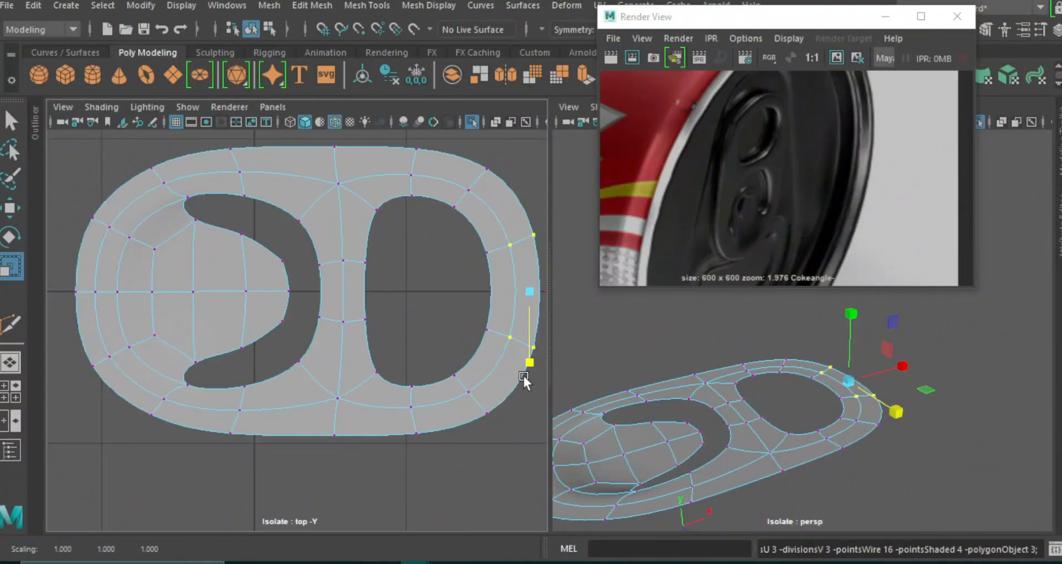
pyautogui.press('1')
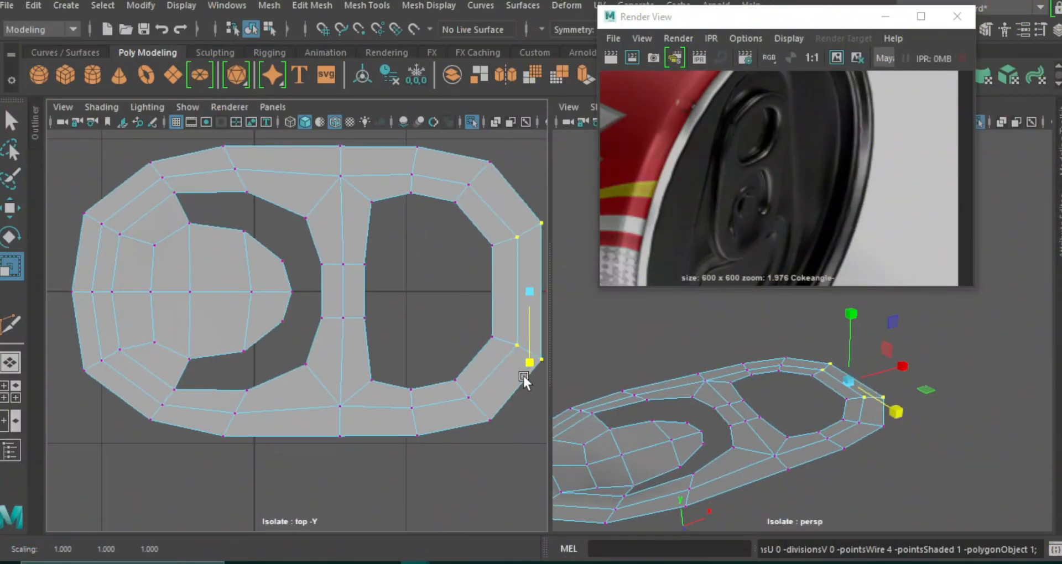
pyautogui.press('3')
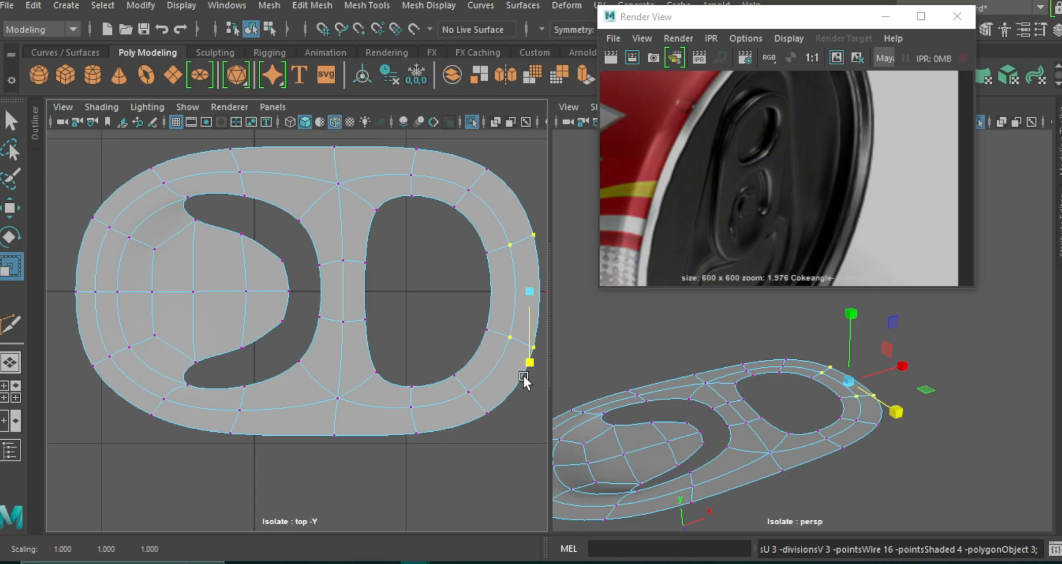
pyautogui.press('1')
# Extrude the tongue's faces and scale them inward slightly to create a narrow border.
pyautogui.press('F11')
pyautogui.moveTo(260, 260); pyautogui.dragTo(181, 313)
pyautogui.moveTo(669, 23); pyautogui.dragTo(654, 198)
pyautogui.hotkey('ctrl', 'e')
pyautogui.press('r')
pyautogui.moveTo(218, 296); pyautogui.dragTo(210, 294)
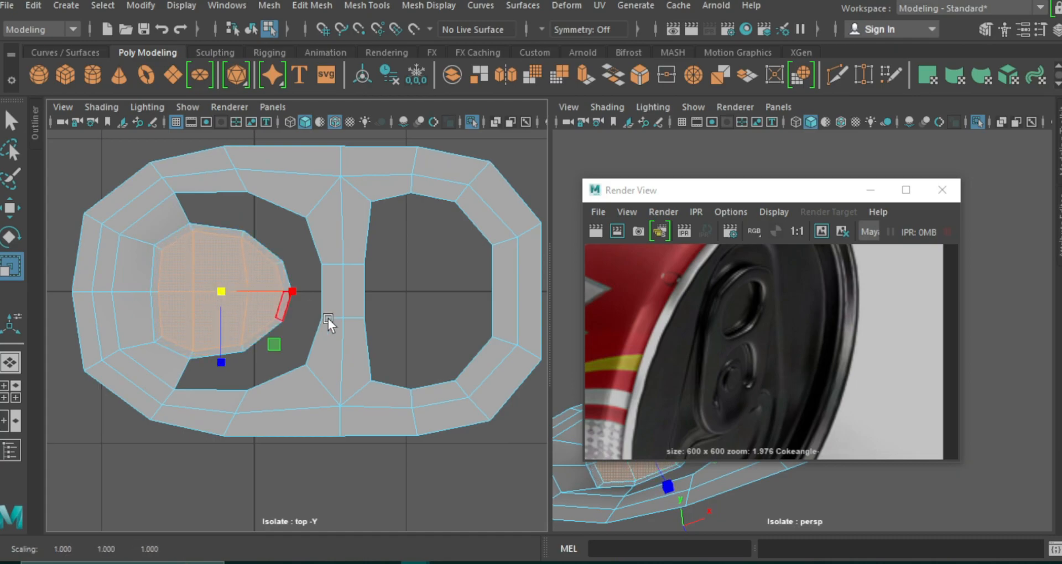
# Insert an edge loop tightly around the slot's border and check the smoothed preview.
pyautogui.click(837, 75)
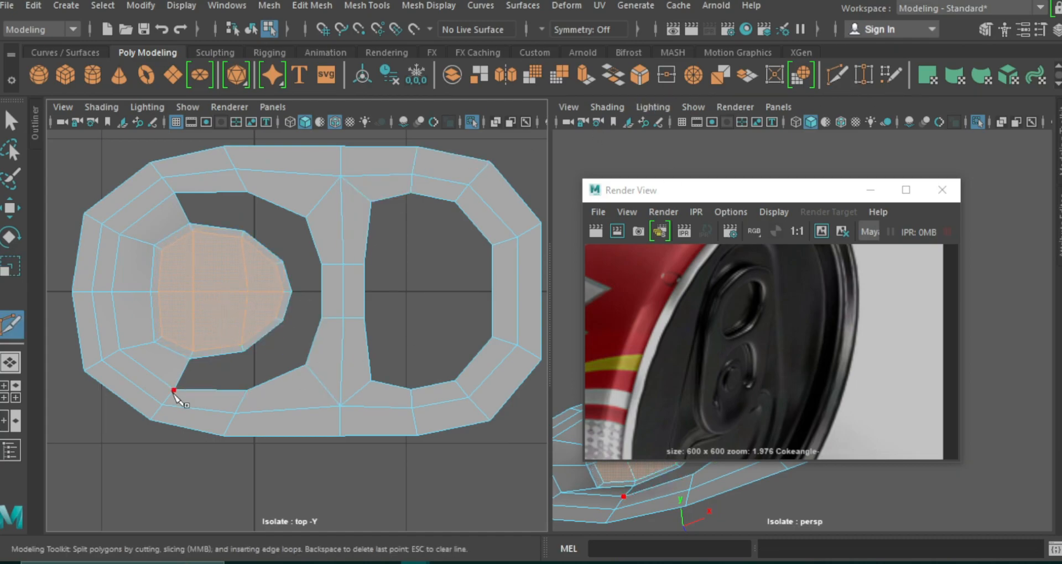
pyautogui.keyDown('ctrl'); pyautogui.click(172, 392); pyautogui.keyUp('ctrl')
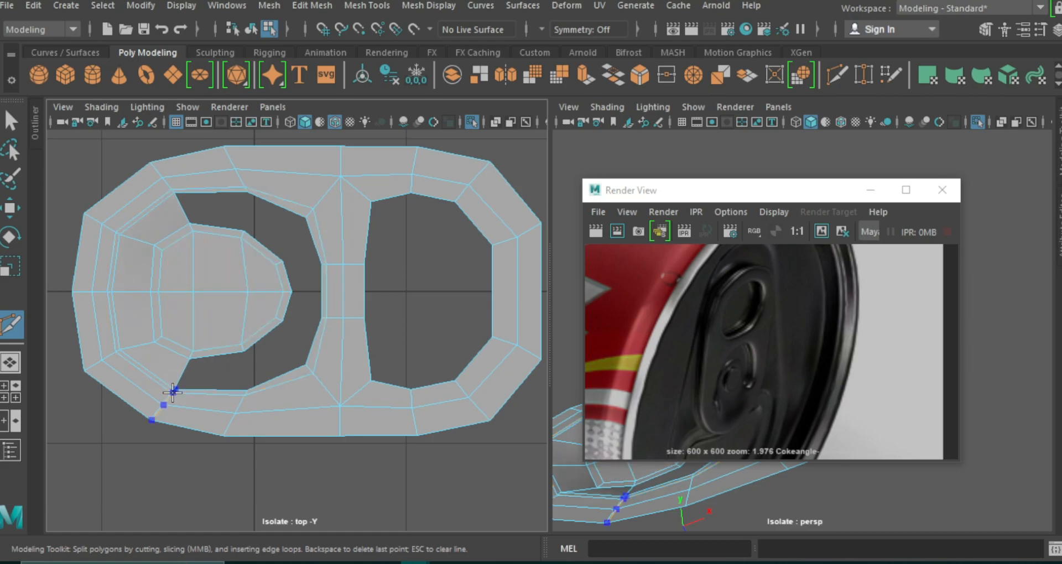
pyautogui.press('3')
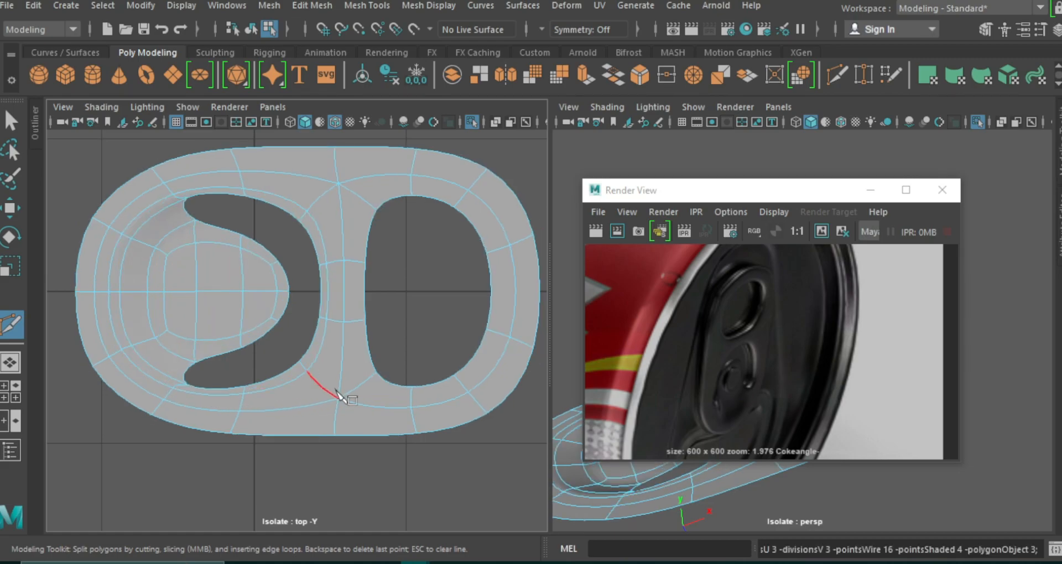
# Insert an edge loop across the tongue's base and adjust the slot's corner vertices along X and Z into squarer ends.
pyautogui.press('1')
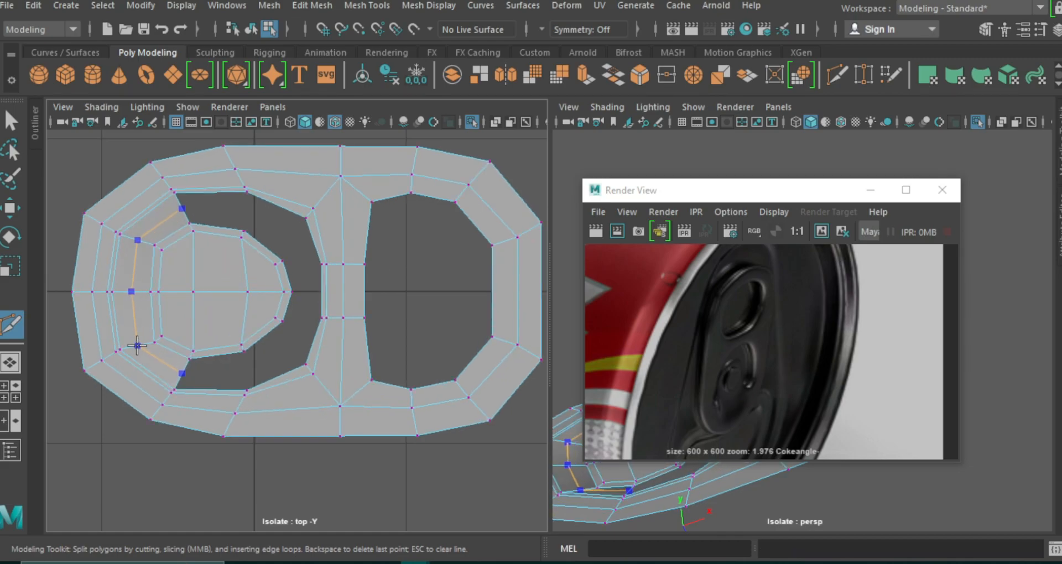
pyautogui.press('w')
pyautogui.moveTo(176, 367); pyautogui.dragTo(174, 381)
pyautogui.moveTo(260, 293); pyautogui.dragTo(250, 295)
pyautogui.press('r')
pyautogui.moveTo(171, 363); pyautogui.dragTo(173, 358)
# Widen the tongue near its tip along Z and remove the extra edge loop around the slot.
pyautogui.click(242, 342)
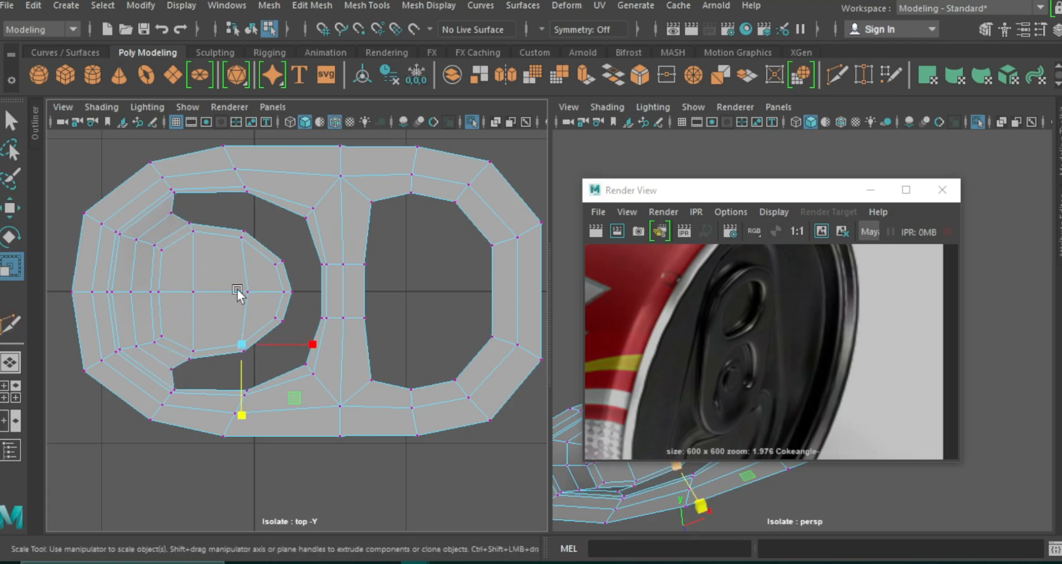
pyautogui.keyDown('shift'); pyautogui.moveTo(256, 317); pyautogui.dragTo(248, 367); pyautogui.keyUp('shift')
pyautogui.moveTo(269, 253); pyautogui.dragTo(287, 327)
pyautogui.moveTo(280, 363); pyautogui.dragTo(286, 389)
pyautogui.click(419, 260)
pyautogui.moveTo(305, 113); pyautogui.dragTo(241, 115, button='right')
pyautogui.moveTo(111, 397); pyautogui.dragTo(105, 393)
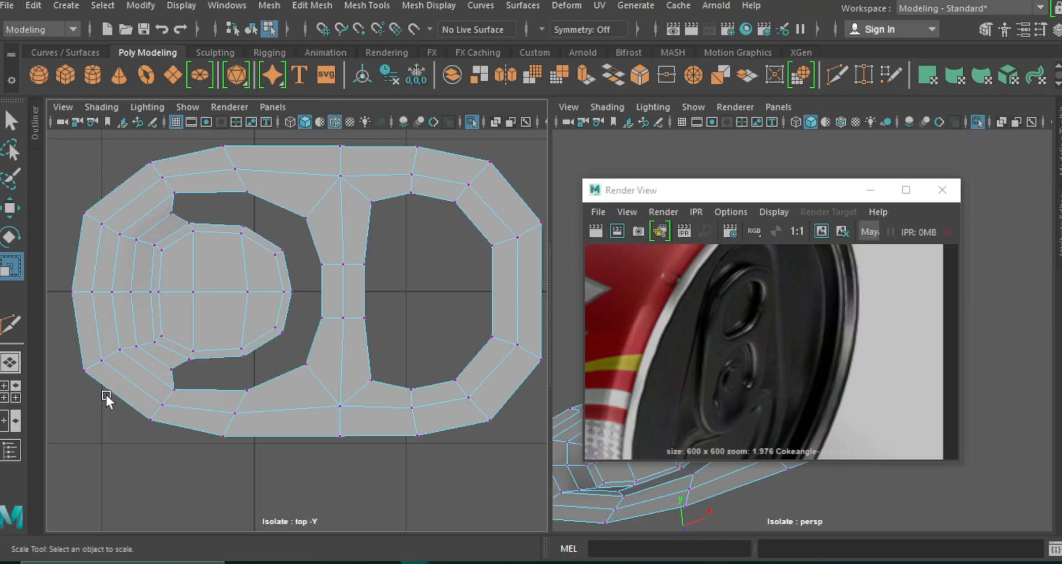
# Enlarge the finger hole by moving its far-end vertices outward along X and spreading the adjacent rim vertices along Z.
pyautogui.press('3')
pyautogui.moveTo(341, 315); pyautogui.dragTo(416, 92, button='right')
pyautogui.moveTo(401, 219); pyautogui.dragTo(453, 358)
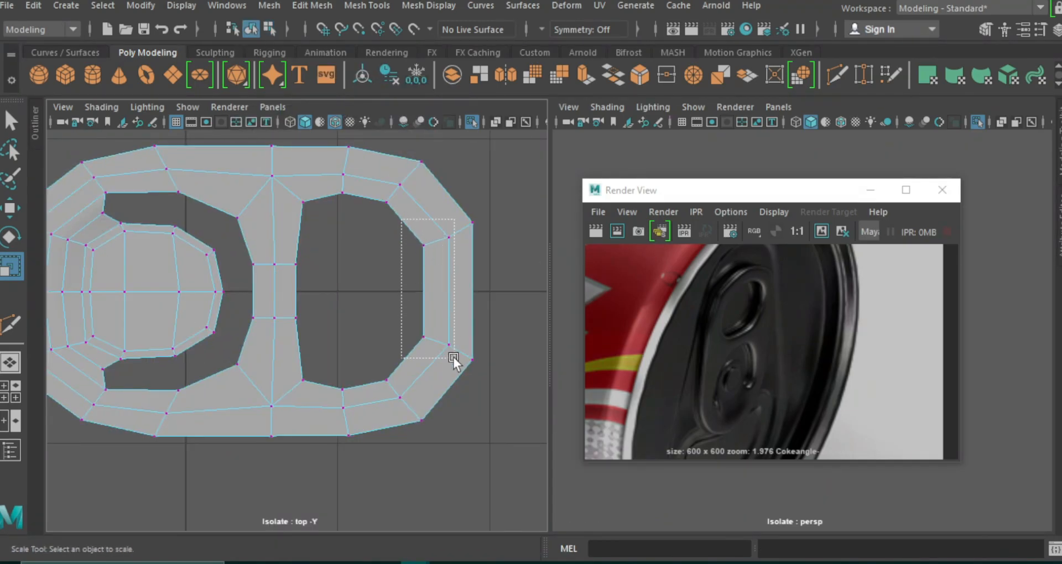
pyautogui.press('w')
pyautogui.moveTo(503, 290); pyautogui.dragTo(516, 287)
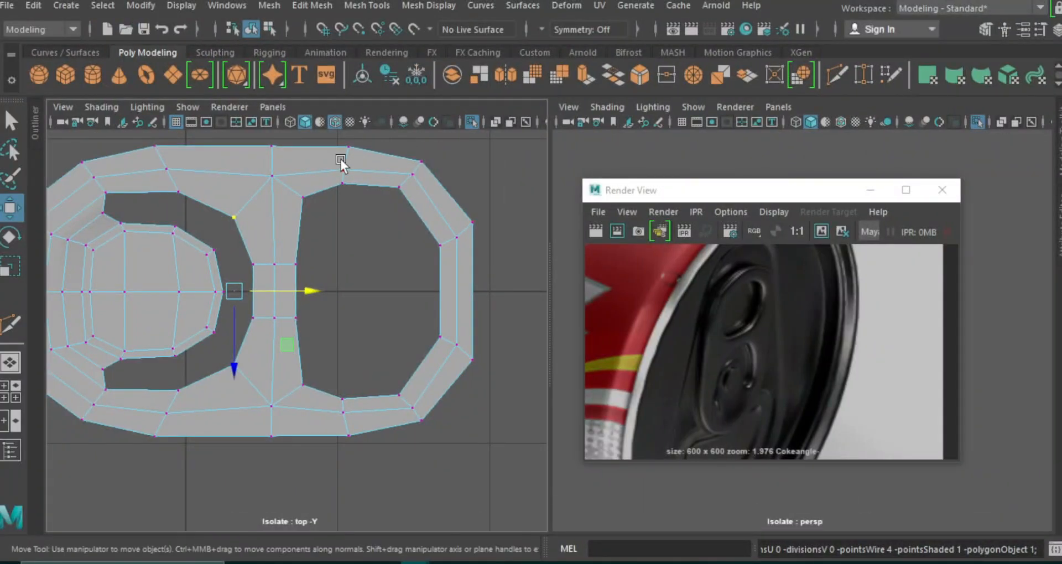
pyautogui.moveTo(338, 160); pyautogui.dragTo(355, 423)
pyautogui.press('r')
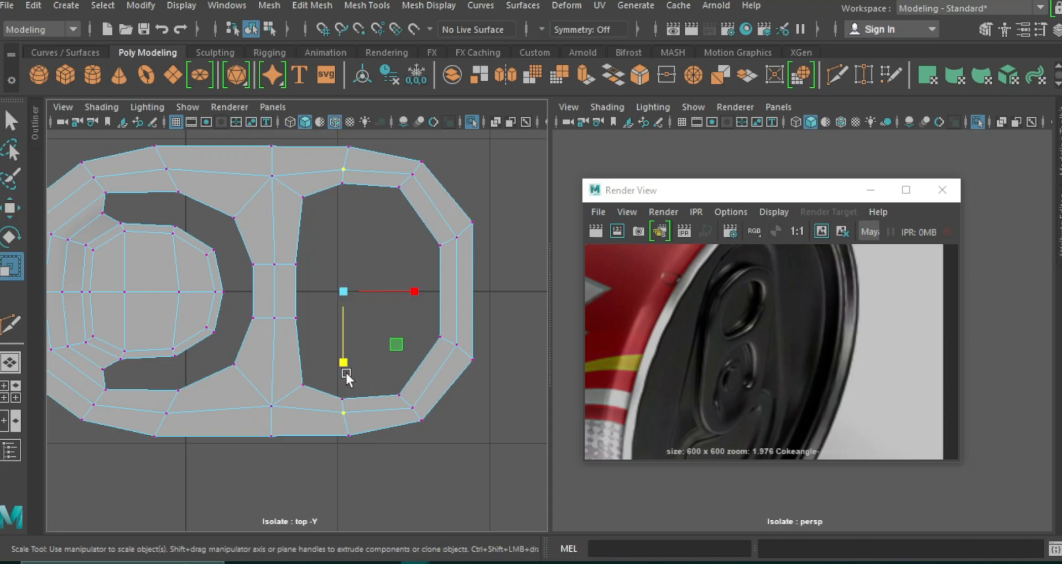
pyautogui.moveTo(343, 362); pyautogui.dragTo(343, 367)
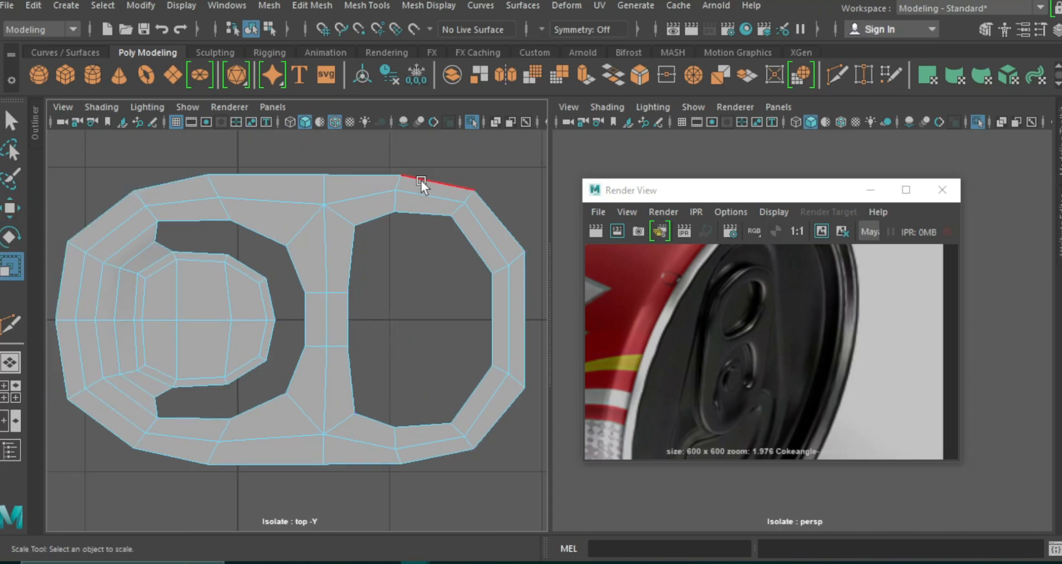
# Select all of the tab's border edges and extrude them downward along Y to give the tab thickness.
pyautogui.doubleClick(421, 180)
pyautogui.click(822, 343)
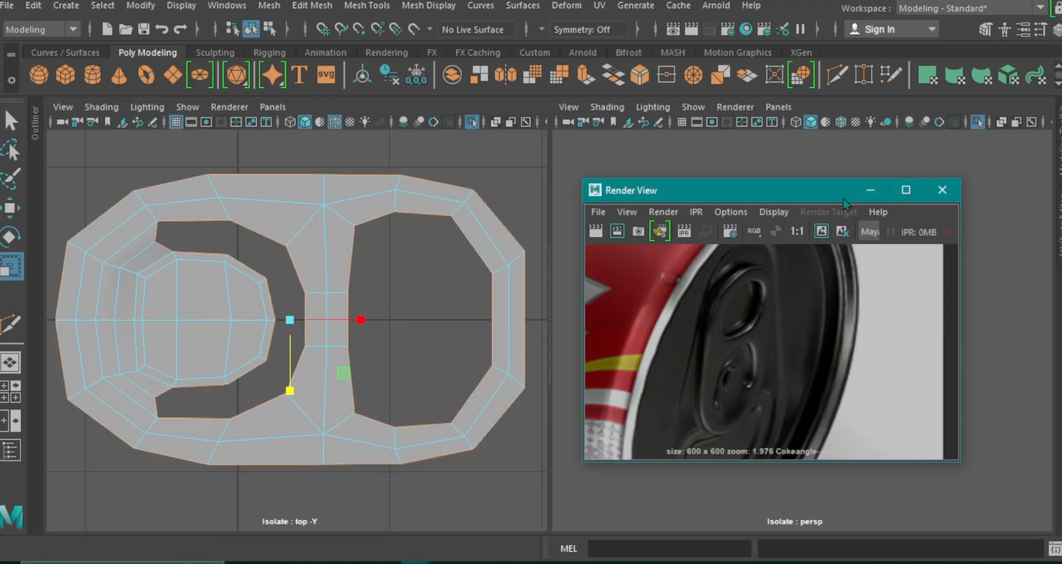
pyautogui.click(870, 190)
pyautogui.moveTo(796, 282)
pyautogui.keyDown('alt'); pyautogui.mouseDown()
pyautogui.moveTo(781, 327)
pyautogui.moveTo(794, 277)
pyautogui.mouseUp(); pyautogui.keyUp('alt')
pyautogui.press('w')
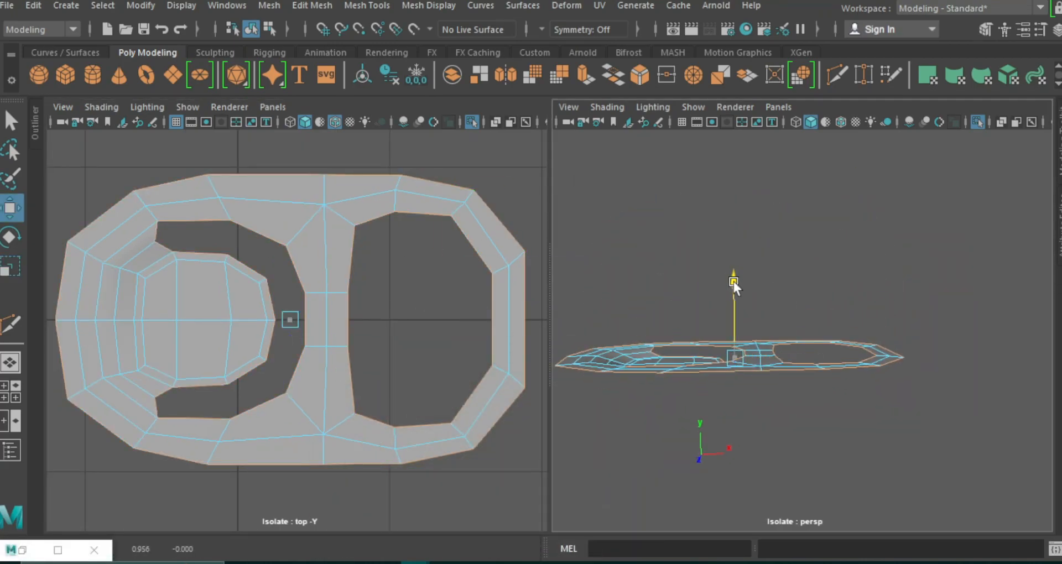
pyautogui.hotkey('ctrl', 'e')
pyautogui.moveTo(719, 289); pyautogui.dragTo(719, 294)
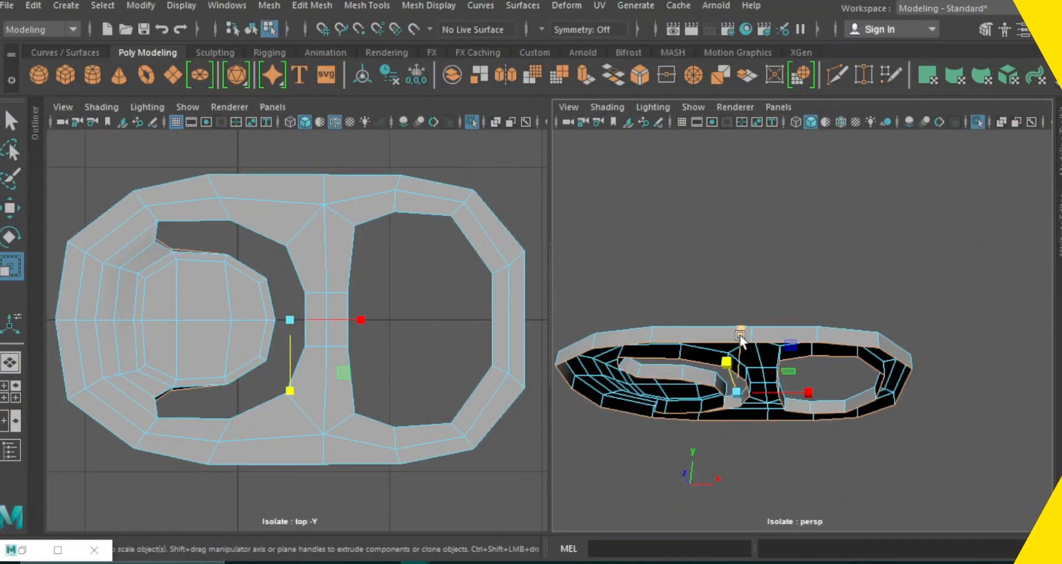
pyautogui.press('w')
pyautogui.moveTo(741, 331); pyautogui.dragTo(742, 327)
# Duplicate the tab, place the copy directly beneath the original as its lower half, and combine both into one mesh.
pyautogui.keyDown('alt'); pyautogui.moveTo(743, 327); pyautogui.dragTo(767, 432); pyautogui.keyUp('alt')
pyautogui.press('F8')
pyautogui.hotkey('ctrl', 'd')
pyautogui.moveTo(740, 293); pyautogui.dragTo(676, 354)
pyautogui.scroll(4, 726, 383)
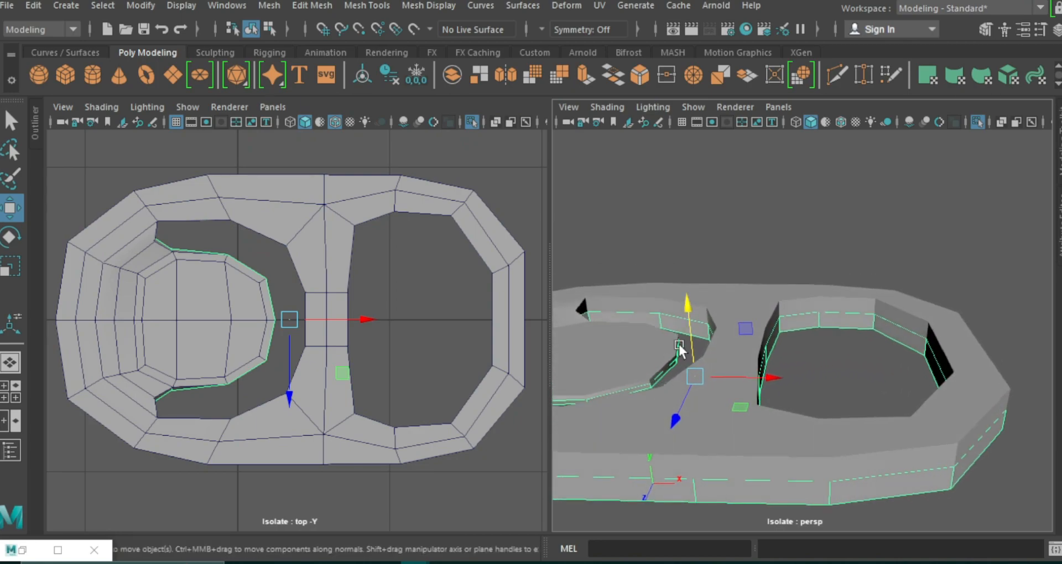
pyautogui.moveTo(688, 307); pyautogui.dragTo(688, 314)
pyautogui.click(270, 5)
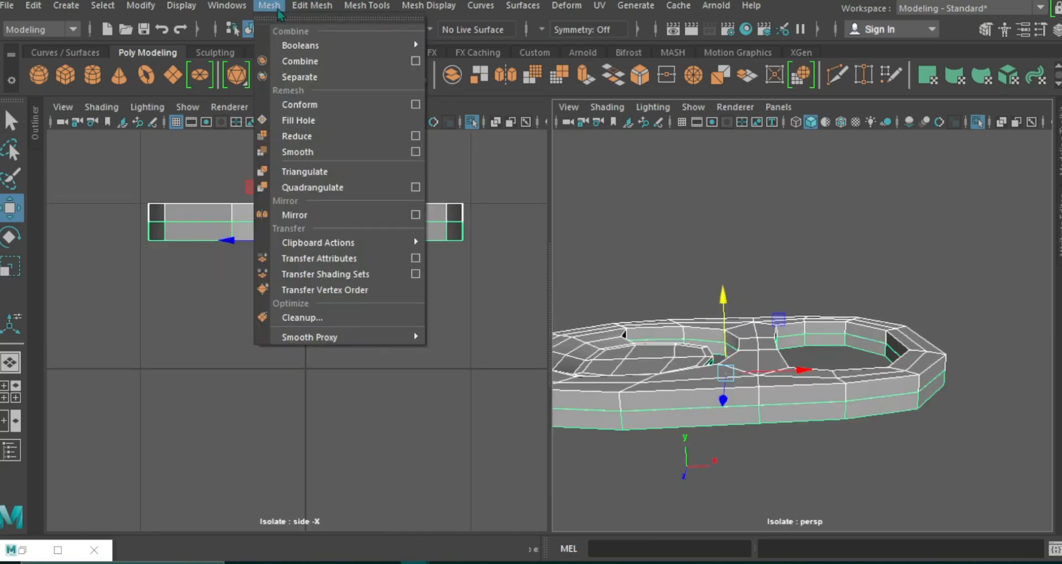
pyautogui.click(293, 60)
# Flatten the vertices along the seam between the two halves in Y and merge them.
pyautogui.moveTo(401, 224); pyautogui.dragTo(326, 114, button='right')
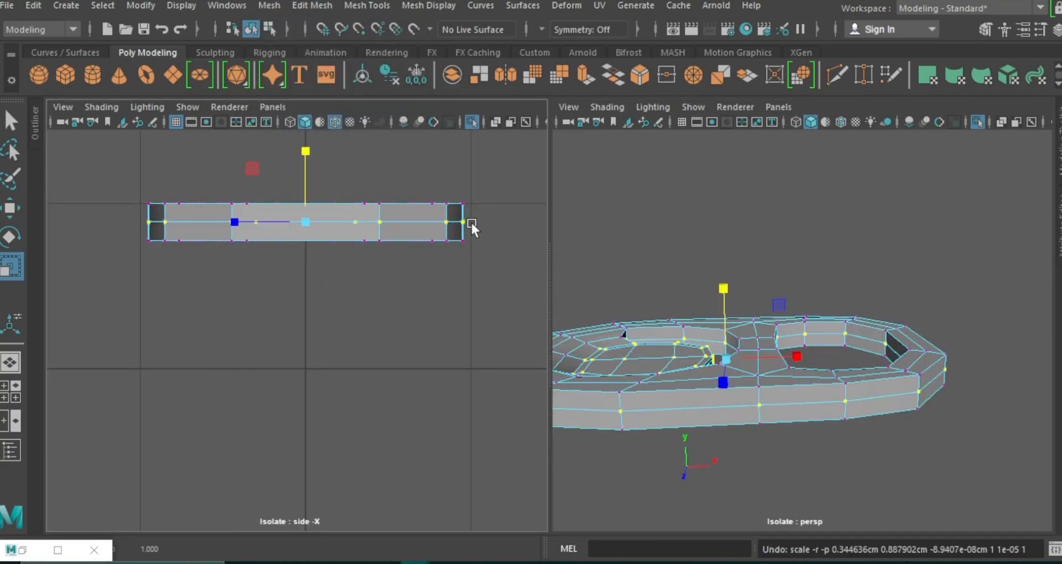
pyautogui.scroll(3, 493, 327)
pyautogui.keyDown('alt'); pyautogui.moveTo(493, 327); pyautogui.dragTo(474, 358, button='middle'); pyautogui.keyUp('alt')
pyautogui.moveTo(521, 206); pyautogui.dragTo(28, 205)
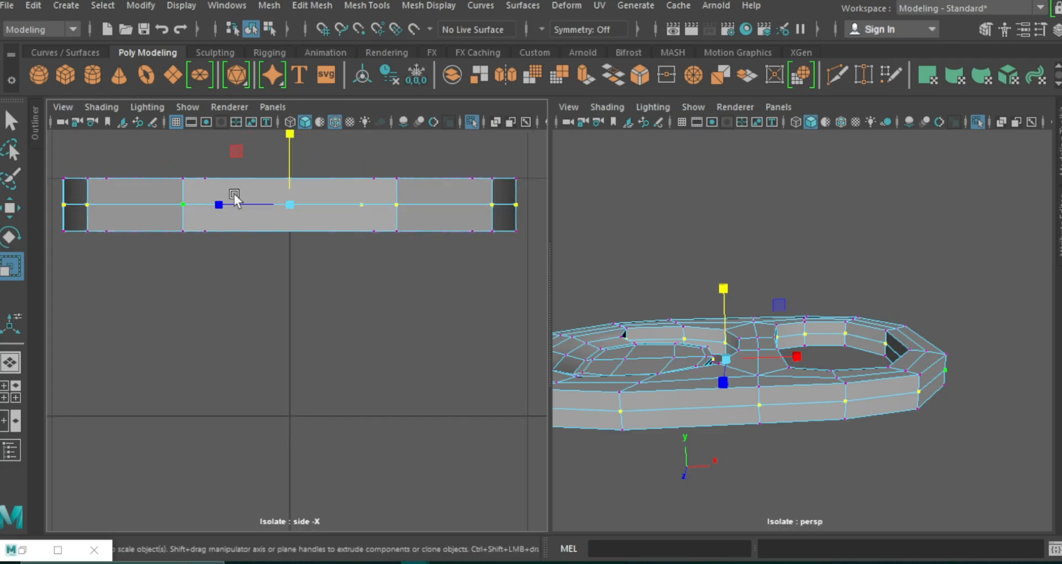
pyautogui.click(290, 133)
pyautogui.click(312, 5)
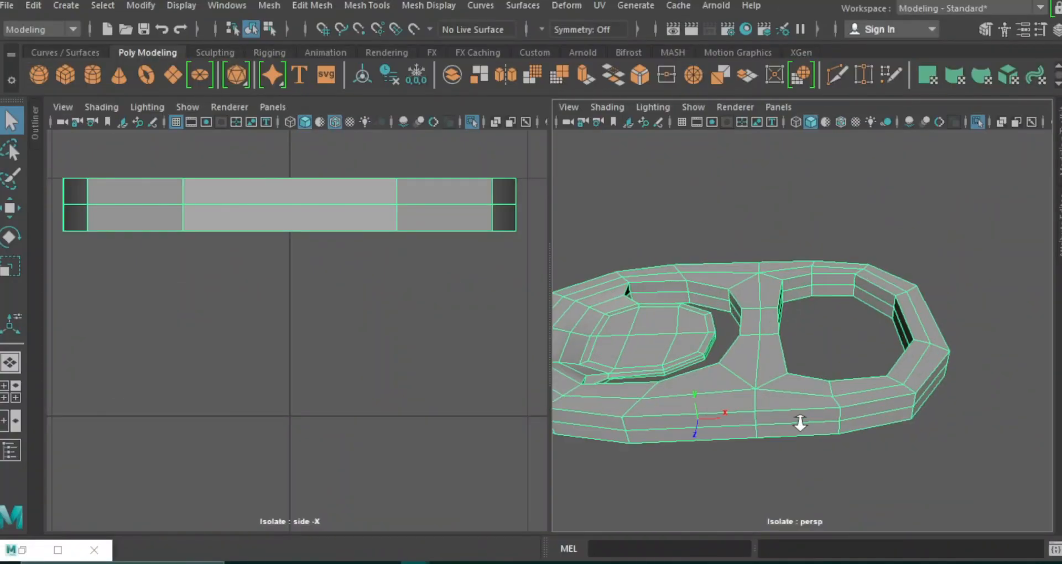
# Raise the outer wall's middle edge loop along Y close to the tab's top edge and start Multi-Cut.
pyautogui.moveTo(782, 115); pyautogui.dragTo(782, 72, button='right')
pyautogui.doubleClick(774, 423)
pyautogui.press('w')
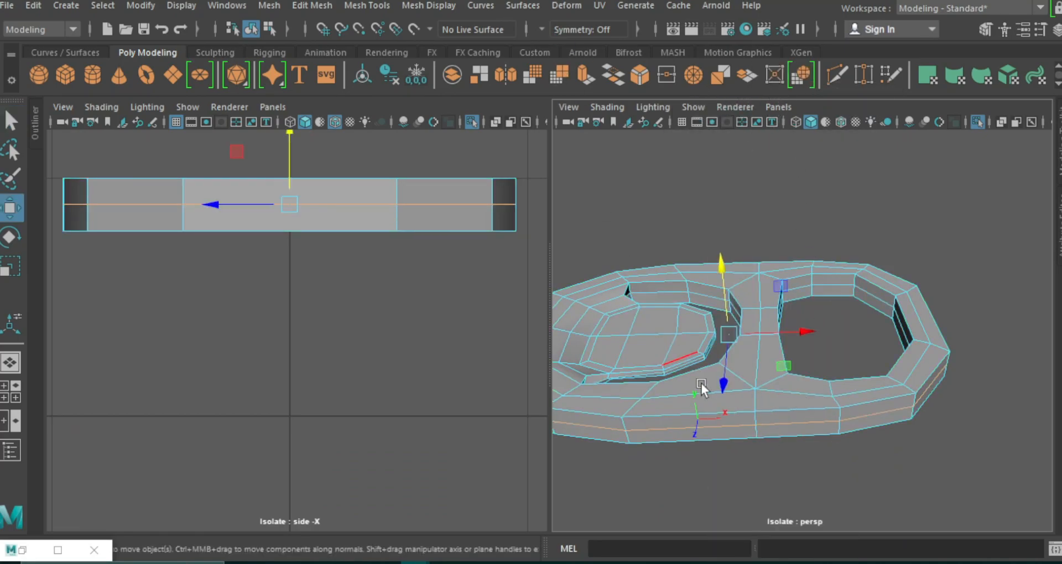
pyautogui.moveTo(724, 272); pyautogui.dragTo(768, 285)
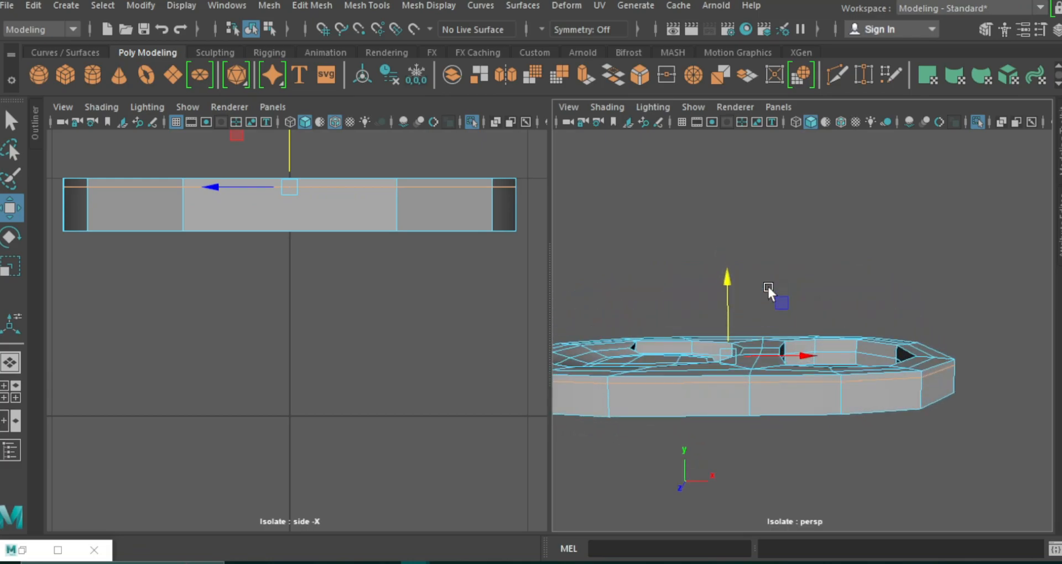
pyautogui.click(837, 76)
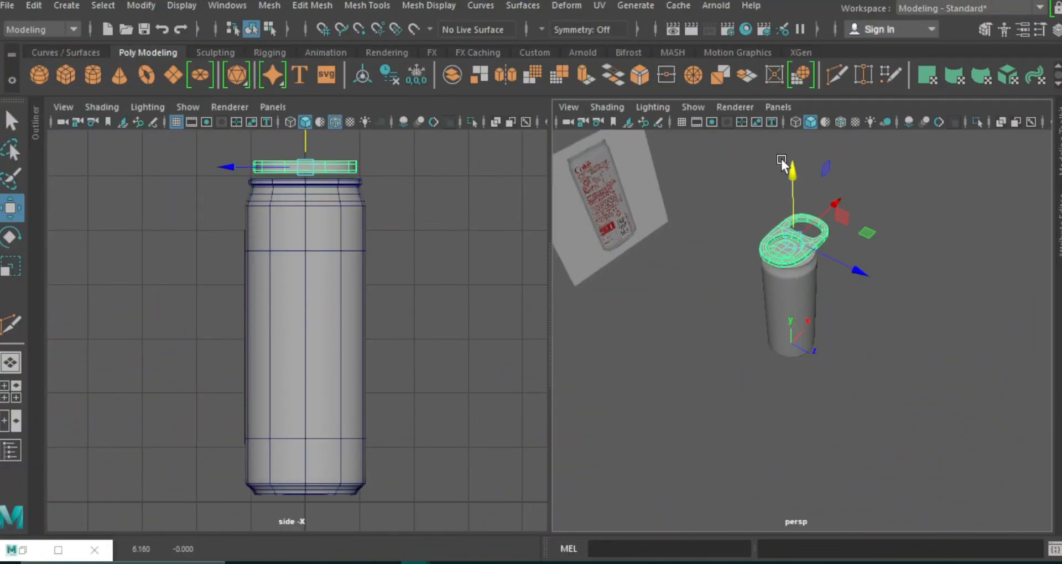
# Scale the finished tab down to fit the can's lid and lower it onto the lid surface.
pyautogui.scroll(5, 869, 350)
pyautogui.keyDown('alt'); pyautogui.moveTo(869, 349); pyautogui.dragTo(826, 331); pyautogui.keyUp('alt')
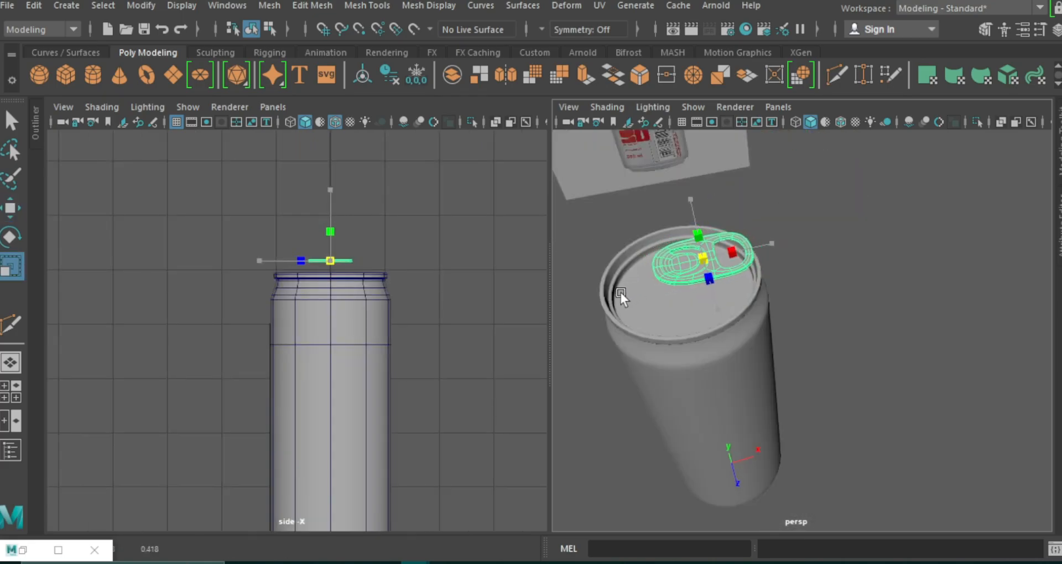
pyautogui.press('w')
pyautogui.moveTo(688, 197); pyautogui.dragTo(686, 237)
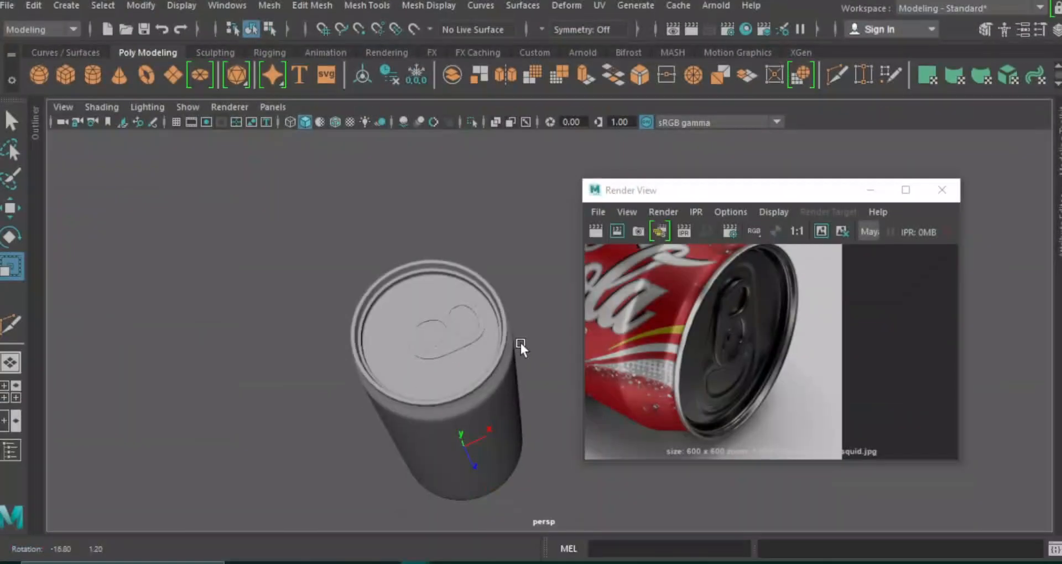
pyautogui.keyDown('alt'); pyautogui.moveTo(520, 343); pyautogui.dragTo(483, 334); pyautogui.keyUp('alt')
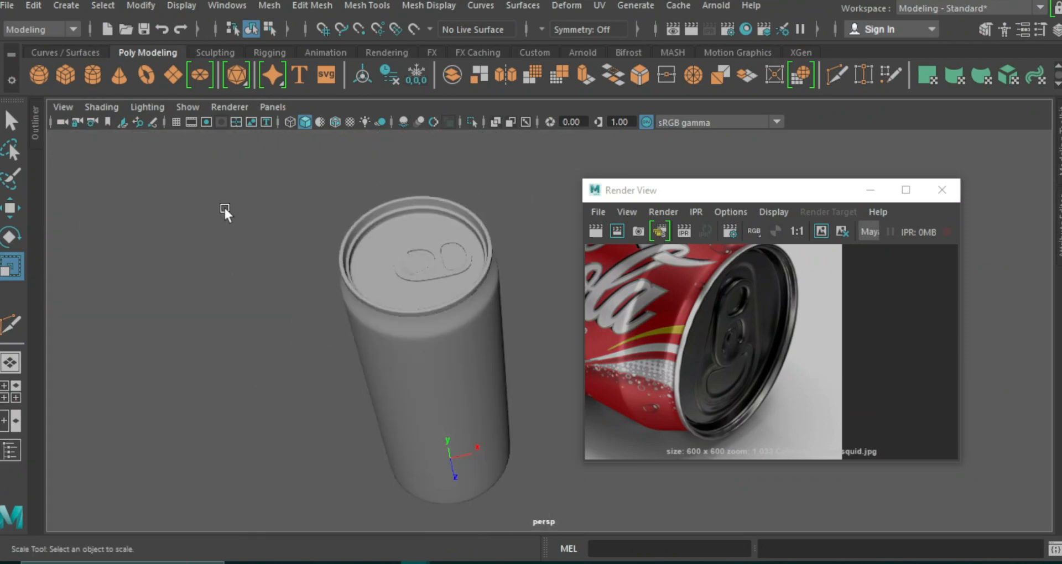
# Create a polygon cylinder and raise it along Y until it sits at the open end of the can.
pyautogui.click(94, 76)
pyautogui.press('w')
pyautogui.moveTo(444, 421); pyautogui.dragTo(400, 130)
pyautogui.scroll(-4, 458, 268)
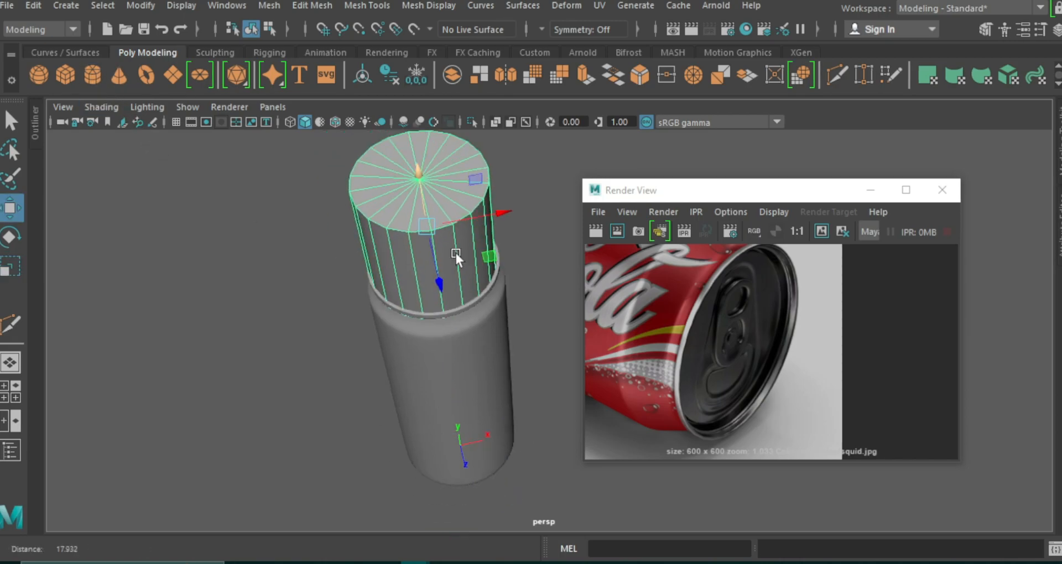
# Minimize the Render View and set the new cylinder's axis subdivisions to 5 in its attributes.
pyautogui.click(1056, 244)
pyautogui.click(870, 189)
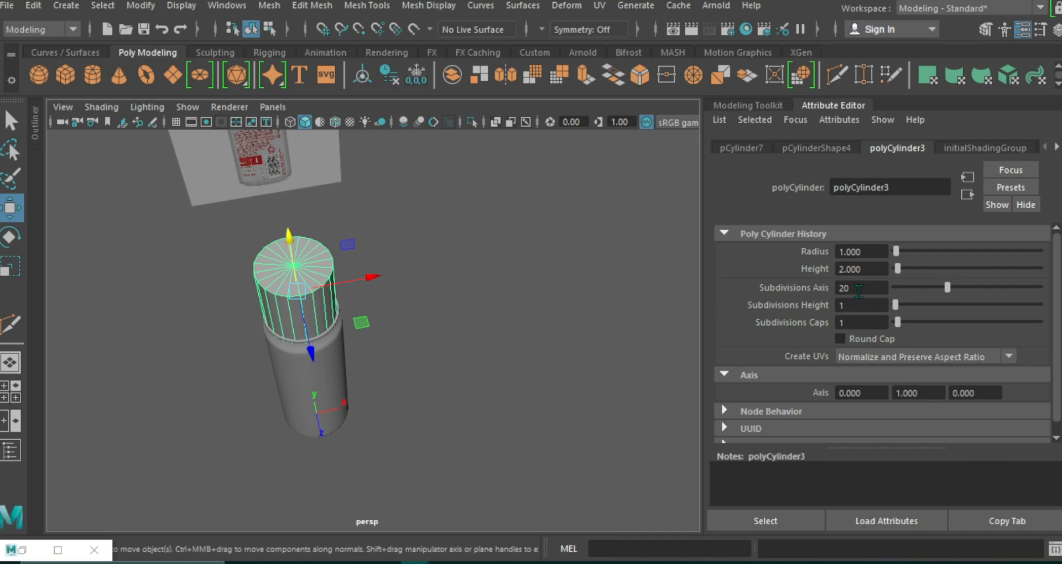
pyautogui.write('5')
pyautogui.press('Return')
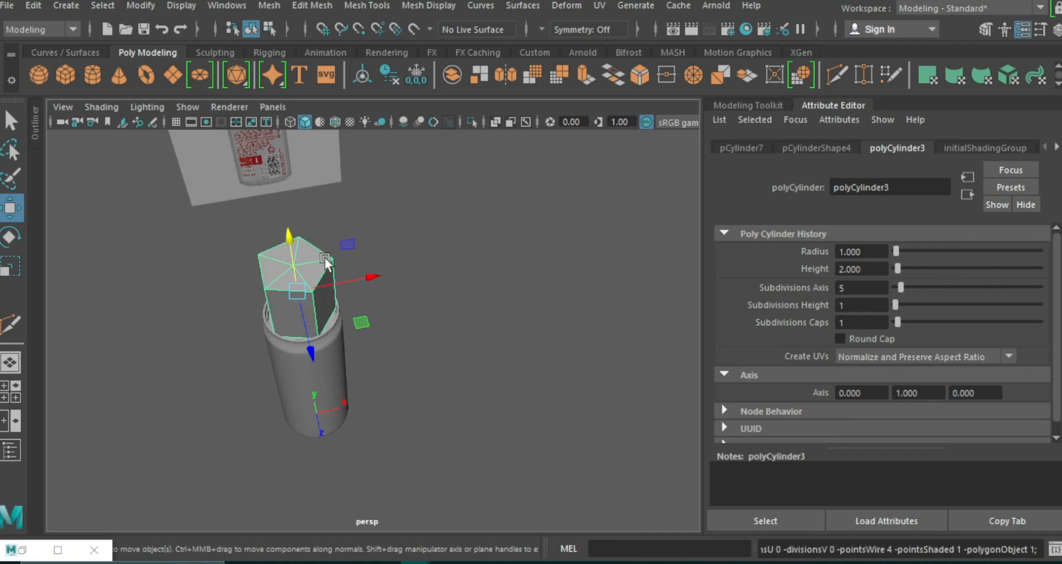
# Scale the five-sided cylinder down and flatten it into a small thin disc above the lid, and start Multi-Cut.
pyautogui.press('r')
pyautogui.moveTo(296, 263); pyautogui.dragTo(264, 304)
pyautogui.scroll(8, 295, 309)
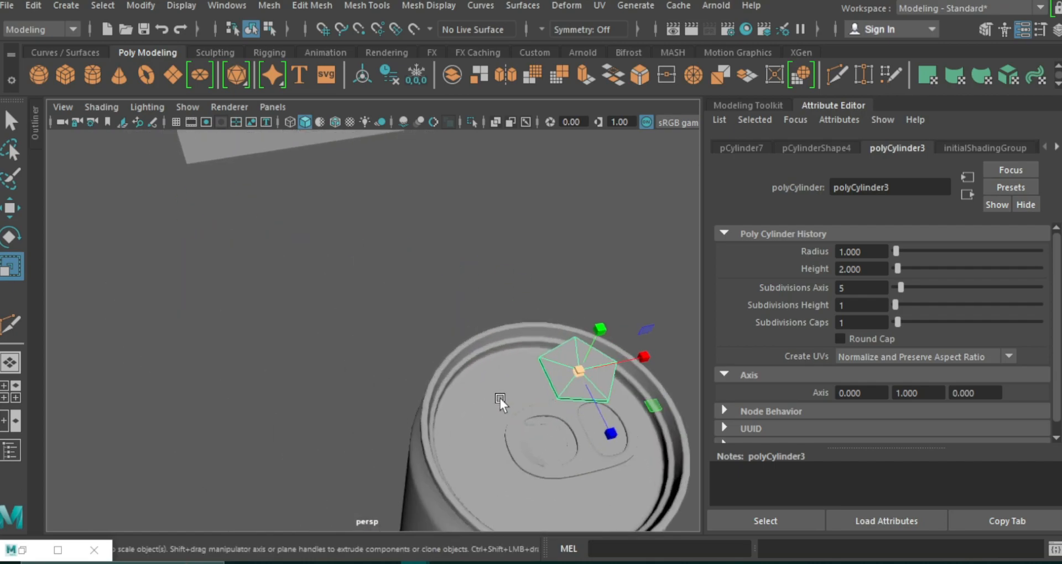
pyautogui.scroll(8, 495, 390)
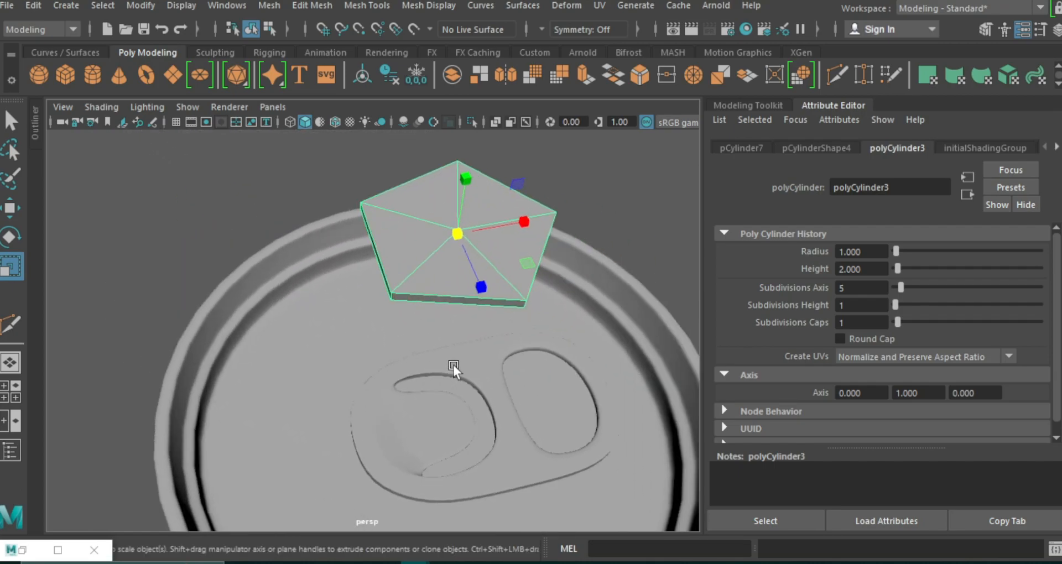
pyautogui.keyDown('alt'); pyautogui.moveTo(454, 367); pyautogui.dragTo(456, 341); pyautogui.keyUp('alt')
pyautogui.click(837, 76)
pyautogui.keyDown('ctrl'); pyautogui.click(397, 186); pyautogui.keyUp('ctrl')
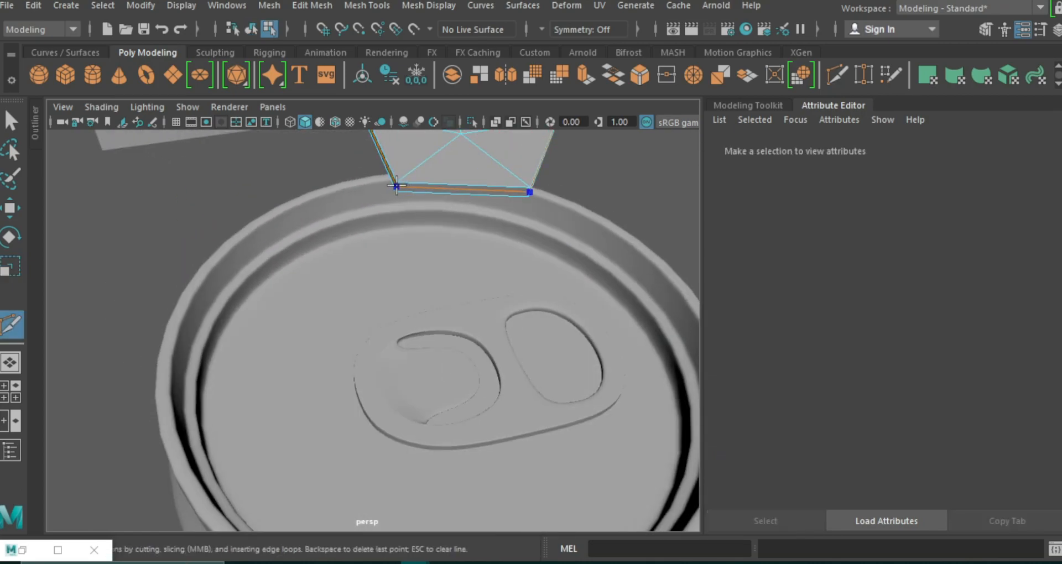
pyautogui.keyDown('alt'); pyautogui.moveTo(474, 244); pyautogui.dragTo(477, 222); pyautogui.keyUp('alt')
pyautogui.hotkey('ctrl', 'z')
pyautogui.hotkey('ctrl', 'z')
pyautogui.hotkey('ctrl', 'z')
# Insert edge loops around the disc's side close to its top and bottom edges, and turn on its smooth preview.
pyautogui.keyDown('alt'); pyautogui.moveTo(477, 222); pyautogui.dragTo(482, 262, button='middle'); pyautogui.keyUp('alt')
pyautogui.keyDown('ctrl'); pyautogui.click(433, 187); pyautogui.keyUp('ctrl')
pyautogui.keyDown('ctrl'); pyautogui.click(435, 183); pyautogui.keyUp('ctrl')
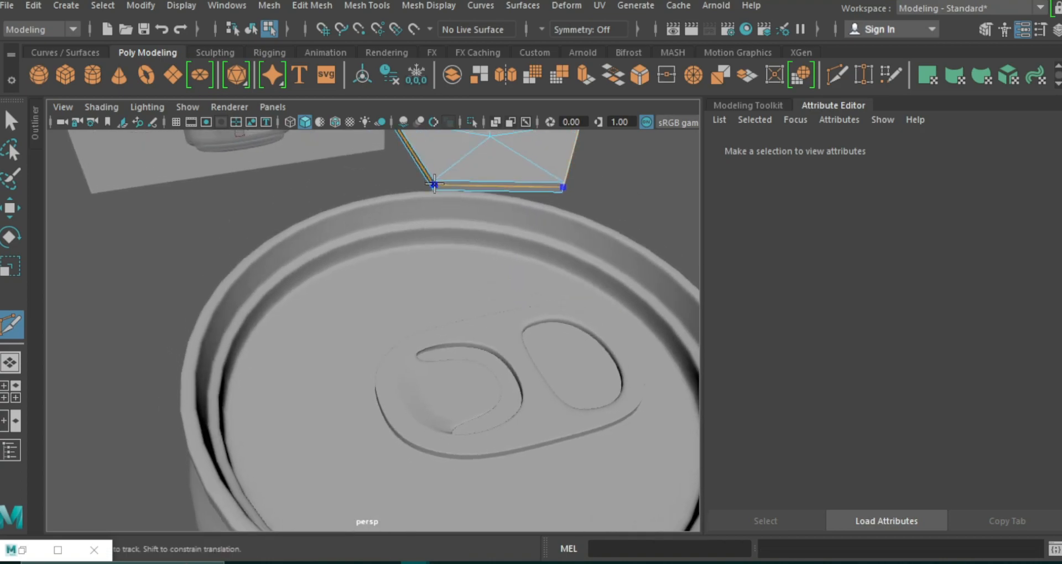
pyautogui.press('3')
pyautogui.keyDown('alt'); pyautogui.moveTo(504, 259); pyautogui.dragTo(509, 272); pyautogui.keyUp('alt')
pyautogui.keyDown('ctrl'); pyautogui.click(555, 324); pyautogui.keyUp('ctrl')
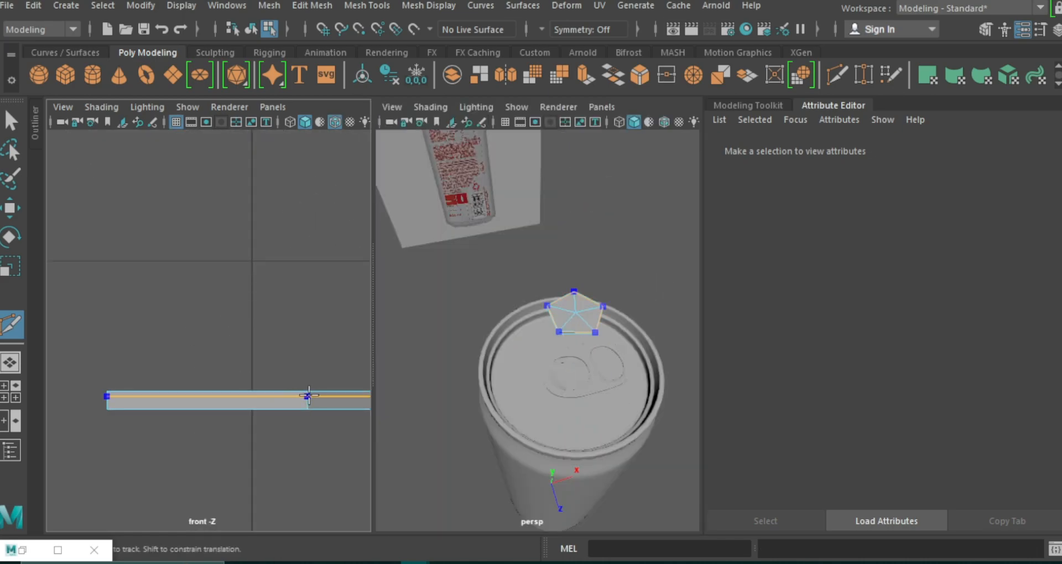
pyautogui.keyDown('ctrl'); pyautogui.click(308, 395); pyautogui.keyUp('ctrl')
pyautogui.keyDown('ctrl'); pyautogui.click(309, 406); pyautogui.keyUp('ctrl')
pyautogui.press('3')
# Thicken the small disc by scaling it along Y in the perspective view.
pyautogui.moveTo(578, 334); pyautogui.dragTo(634, 98, button='right')
pyautogui.press('w')
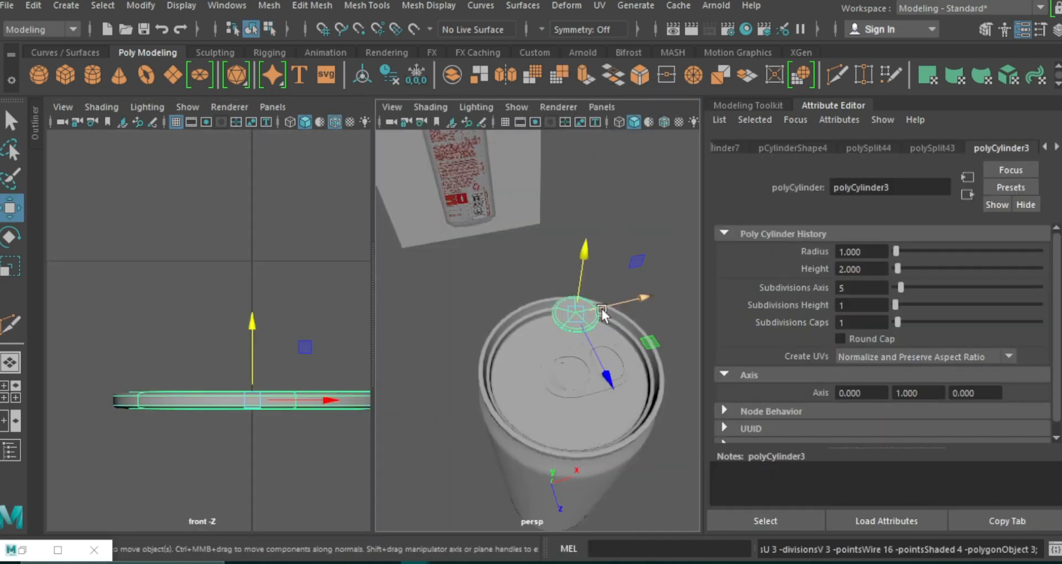
pyautogui.keyDown('alt'); pyautogui.moveTo(601, 309); pyautogui.dragTo(546, 310, button='middle'); pyautogui.keyUp('alt')
pyautogui.press('r')
pyautogui.moveTo(508, 237); pyautogui.dragTo(509, 193)
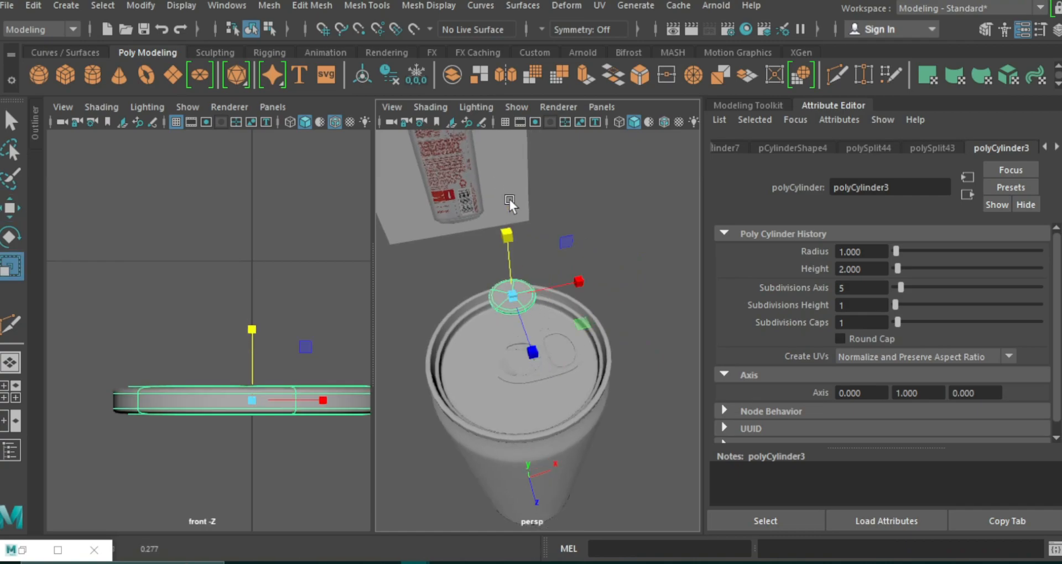
pyautogui.moveTo(505, 299)
pyautogui.mouseDown()
pyautogui.moveTo(493, 293)
pyautogui.moveTo(524, 299)
pyautogui.moveTo(504, 294)
pyautogui.mouseUp()
pyautogui.moveTo(507, 235); pyautogui.dragTo(509, 210)
# Move the disc onto the pull tab's inner tongue as a rivet, using wireframe on shaded to fine-tune its position.
pyautogui.scroll(5, 576, 326)
pyautogui.press('w')
pyautogui.moveTo(456, 163); pyautogui.dragTo(522, 362)
pyautogui.click(664, 122)
pyautogui.scroll(5, 549, 393)
pyautogui.click(591, 417)
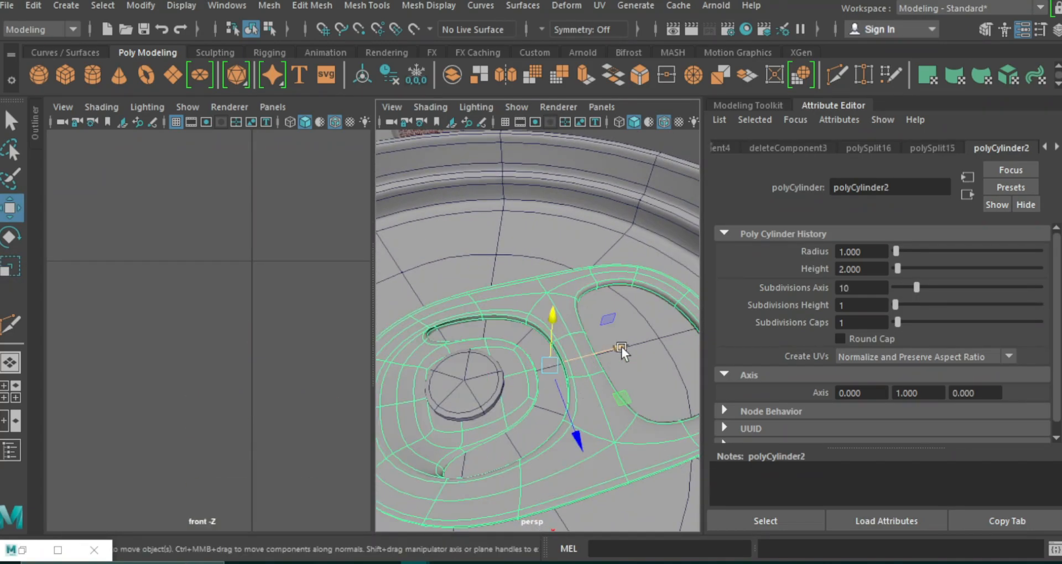
pyautogui.click(484, 385)
pyautogui.moveTo(453, 343); pyautogui.dragTo(454, 346)
# Clear the selection, turn off wireframe on shaded, and examine the whole can with its tab and rivet.
pyautogui.scroll(-5, 465, 340)
pyautogui.click(632, 267)
pyautogui.keyDown('alt'); pyautogui.moveTo(632, 268); pyautogui.dragTo(455, 136); pyautogui.keyUp('alt')
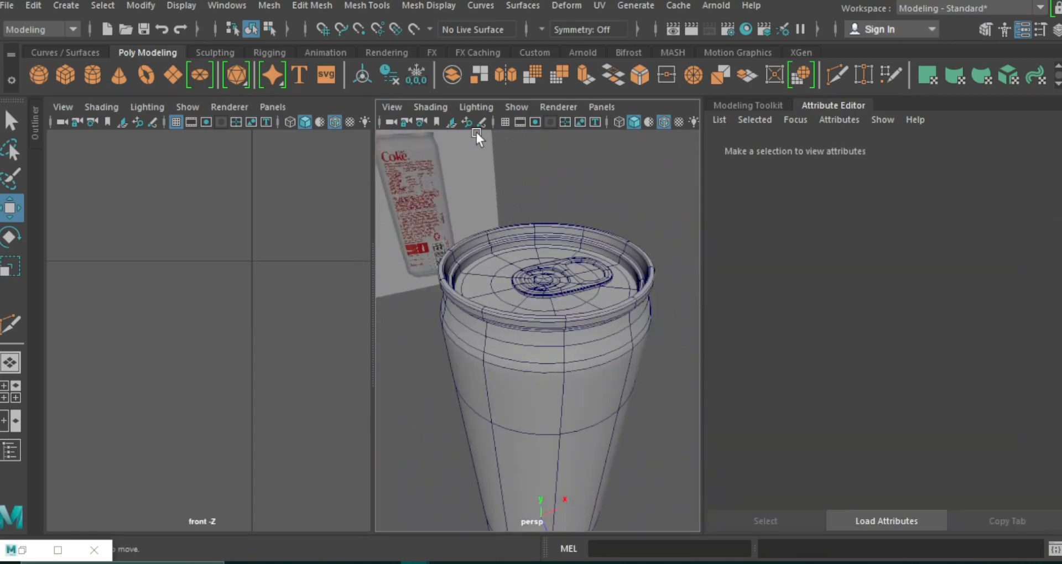
pyautogui.click(664, 122)
pyautogui.moveTo(646, 197)
pyautogui.keyDown('alt'); pyautogui.mouseDown()
pyautogui.moveTo(583, 404)
pyautogui.moveTo(598, 391)
pyautogui.mouseUp(); pyautogui.keyUp('alt')
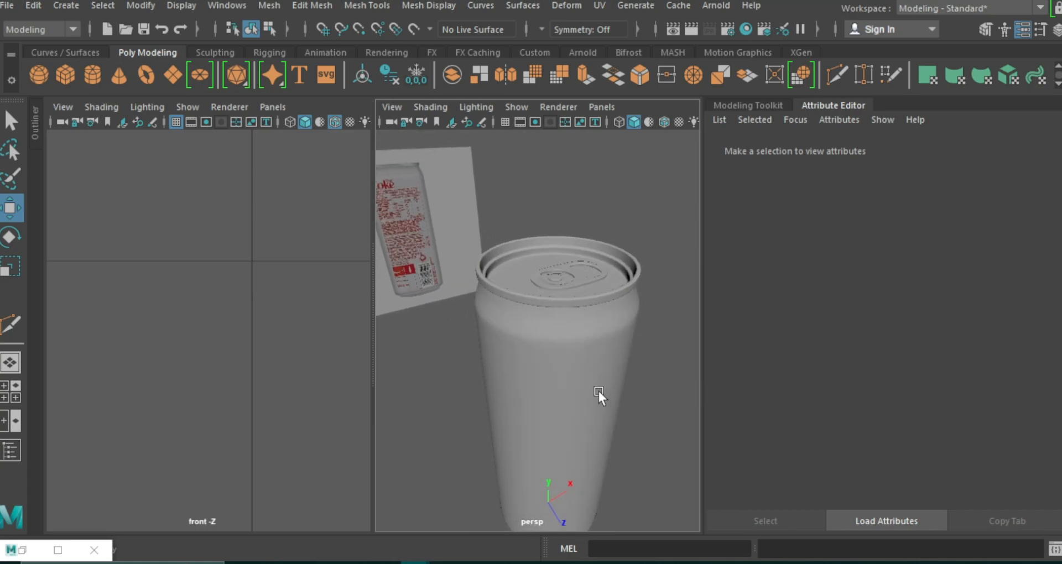
pyautogui.scroll(-5, 586, 323)
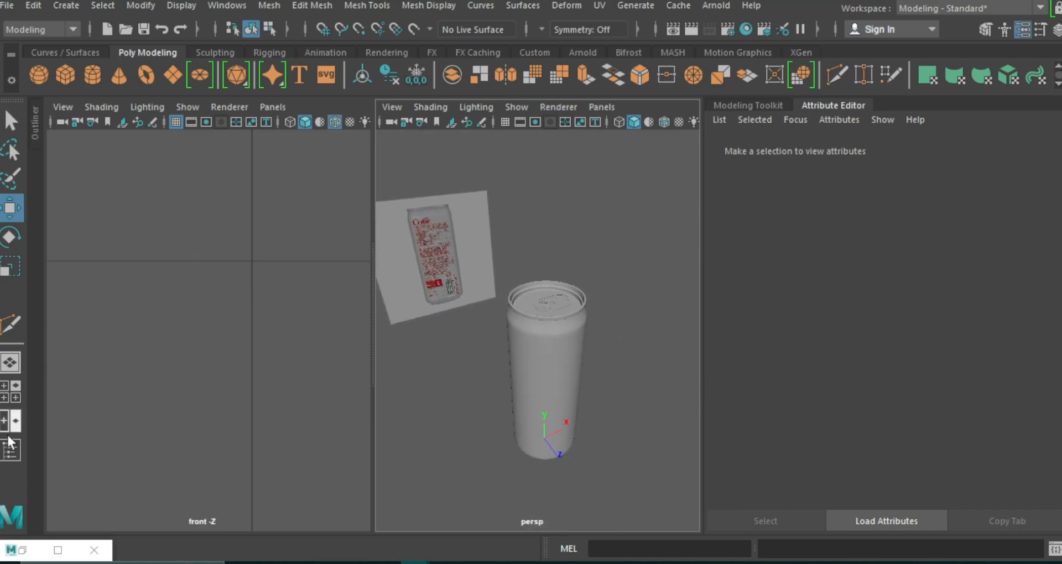